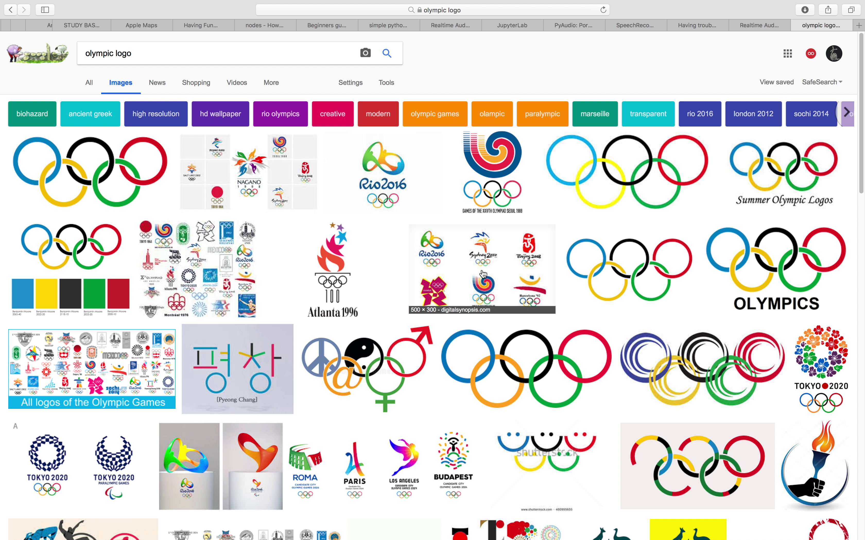
Launch Blender from the executable in the MacOS folder, dismiss the splash screen and make its window full screen
key(ctrl+Right)
key(ctrl+Left)
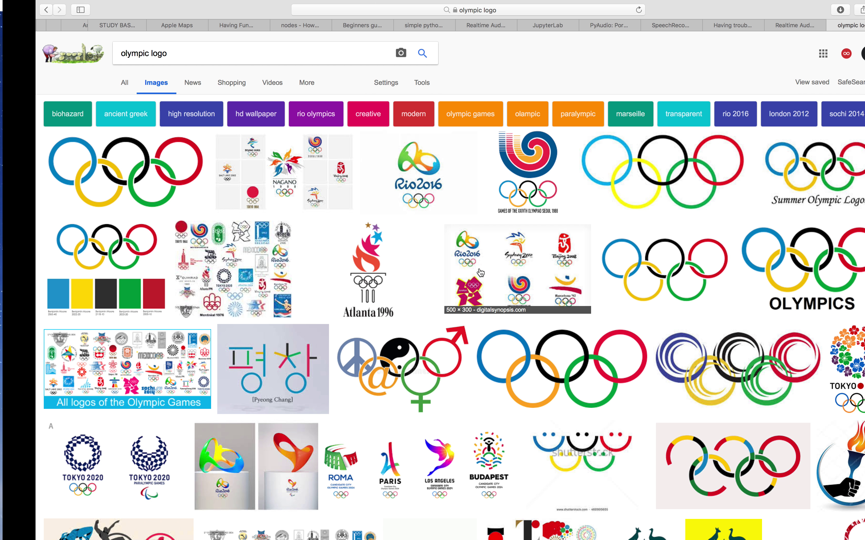
key(ctrl+Left)
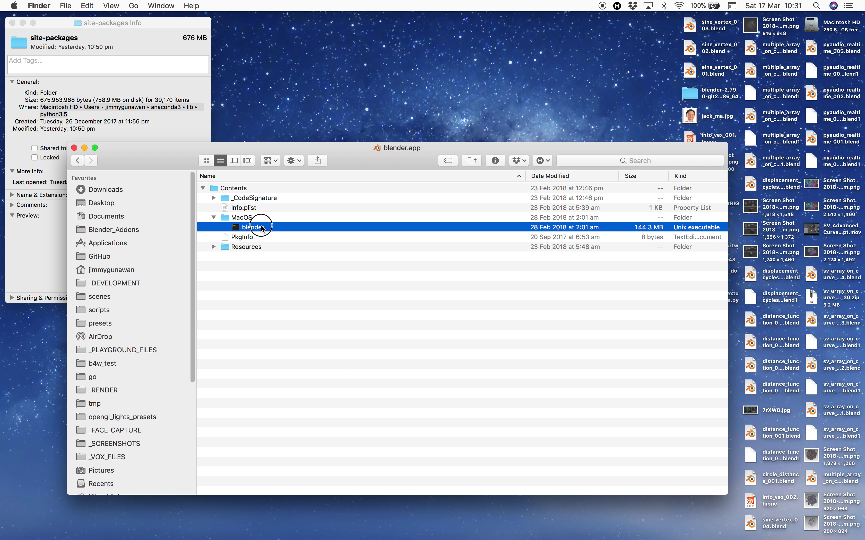
double_click(261, 228)
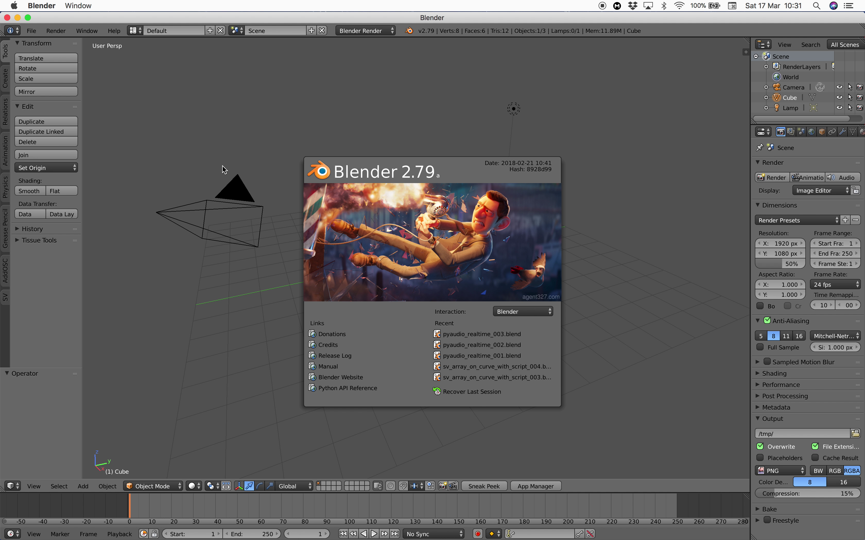
click(296, 161)
key(ctrl+Right)
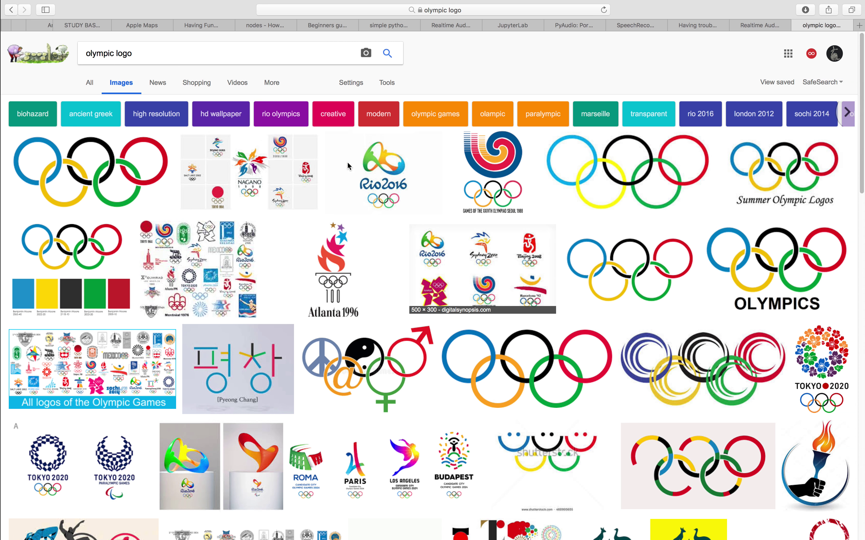
key(ctrl+Left)
click(28, 18)
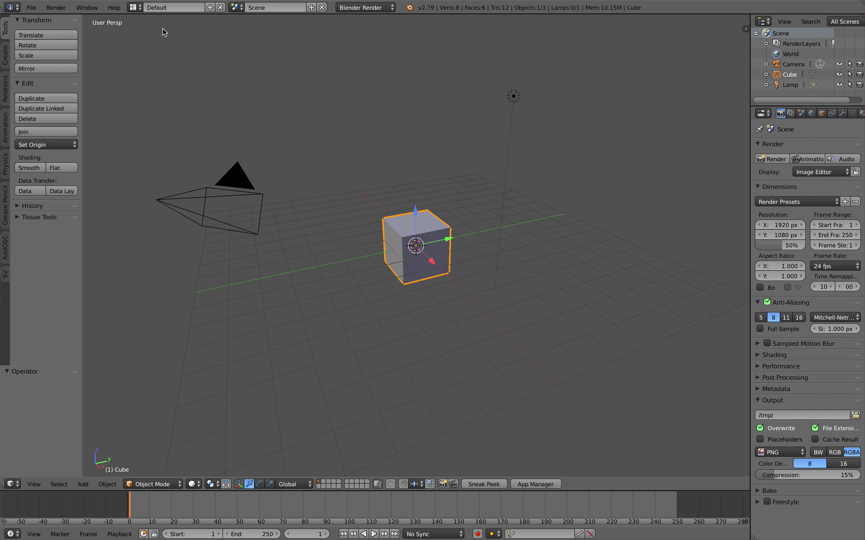
Switch to the Compositing screen layout and create a new Sverchok node tree in the node editor
click(134, 7)
click(152, 43)
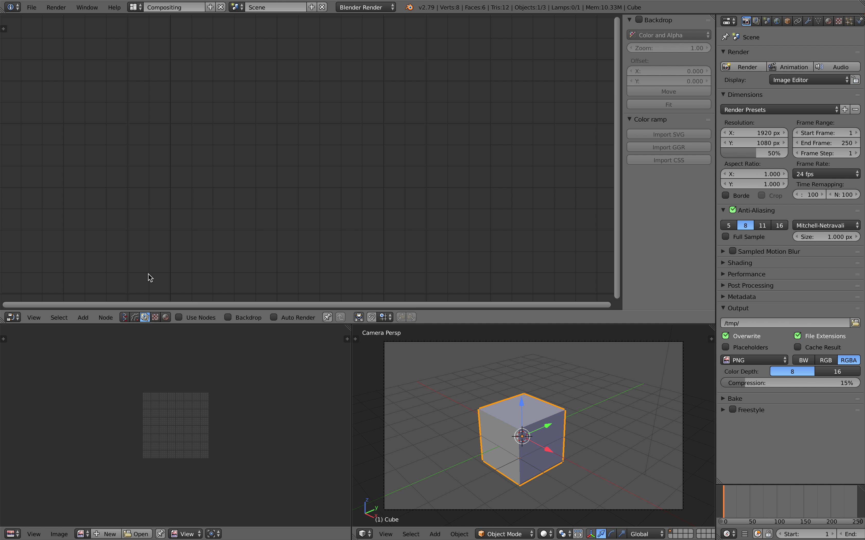
click(124, 318)
click(214, 317)
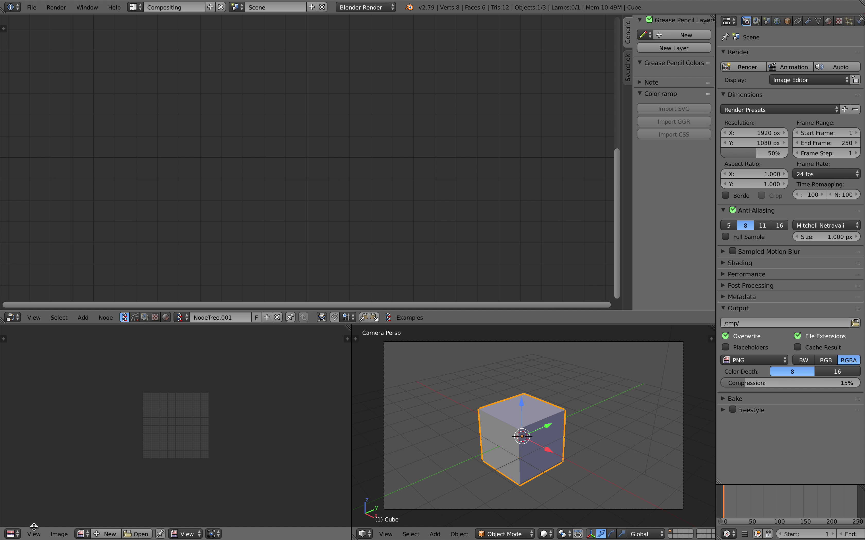
In the browser, open the first Olympic rings image result and save it to the desktop
key(ctrl+Right)
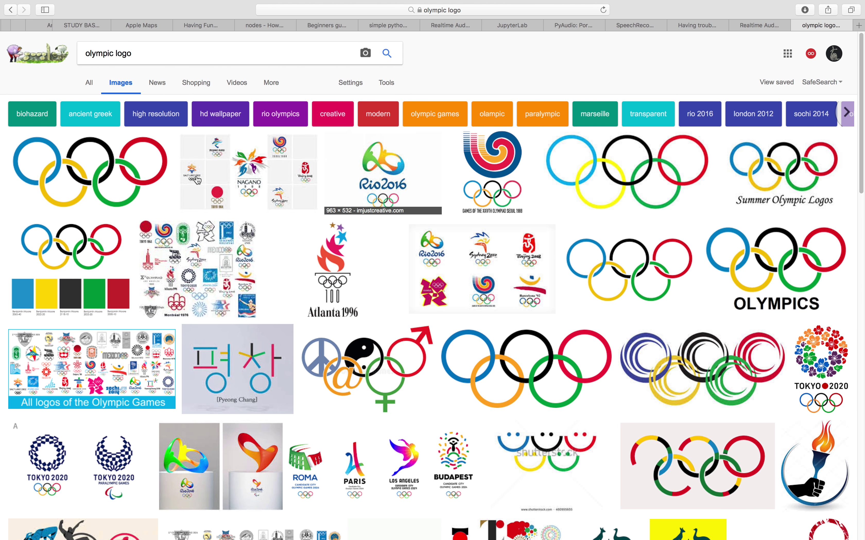
click(117, 170)
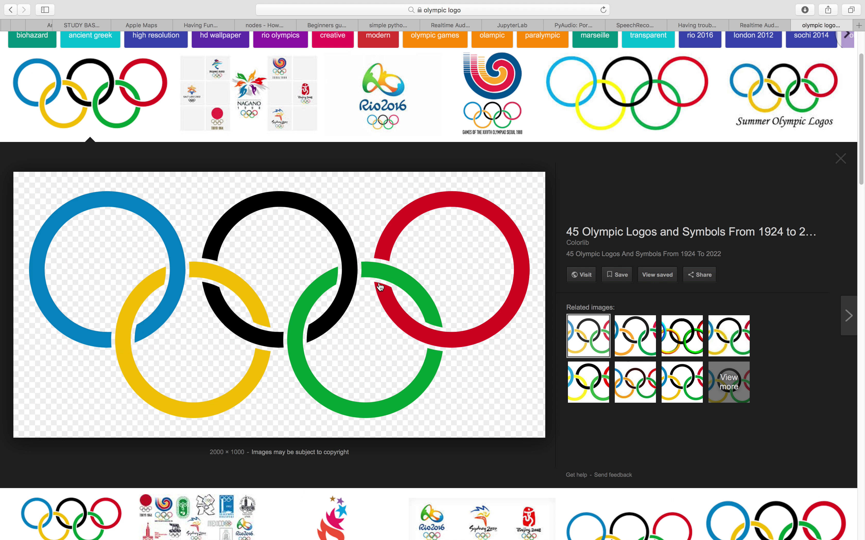
drag(378, 307, 193, 417)
key(ctrl+Left)
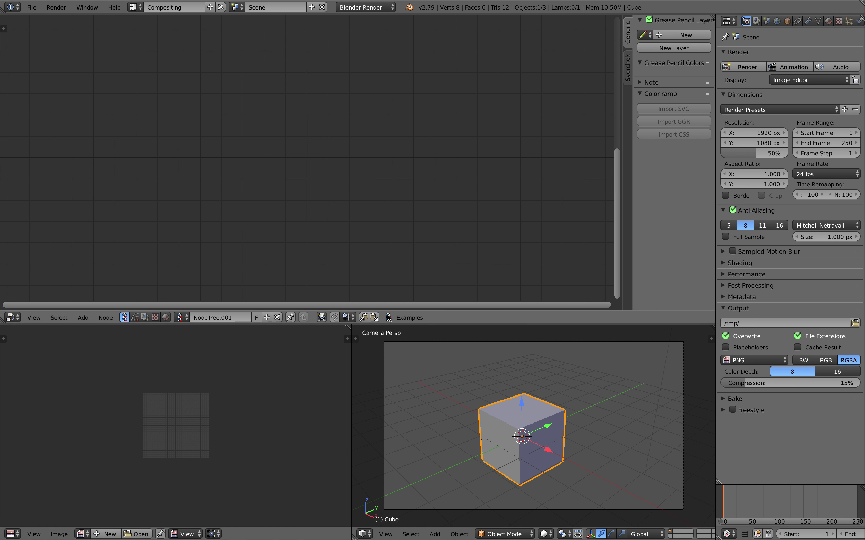
key(ctrl+Left)
key(ctrl+Right)
key(ctrl+Right)
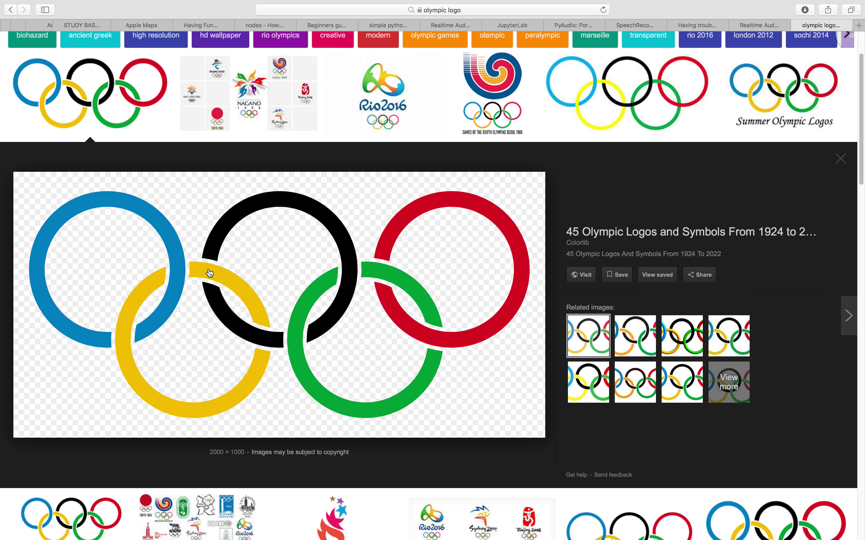
drag(209, 270, 352, 86)
key(ctrl+Left)
key(ctrl+Left)
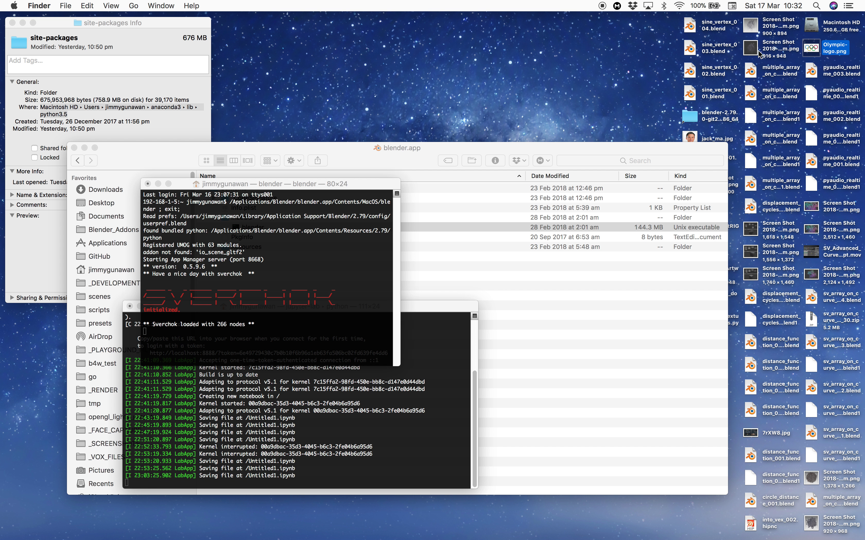
Load Olympic-logo.png from the desktop into Blender's image editor and enlarge the image and 3D view areas
drag(802, 53, 210, 409)
key(ctrl+Right)
scroll(250, 405, down, 4)
scroll(251, 405, up, 1)
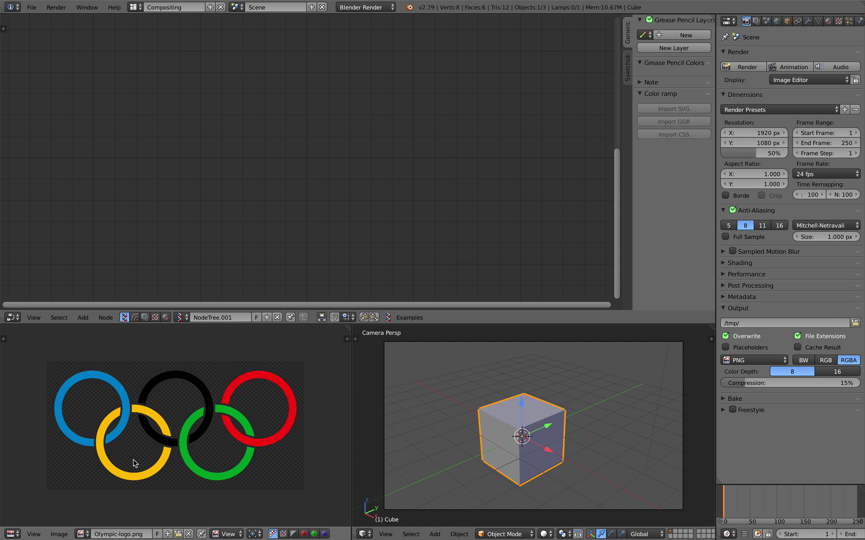
drag(420, 325, 419, 280)
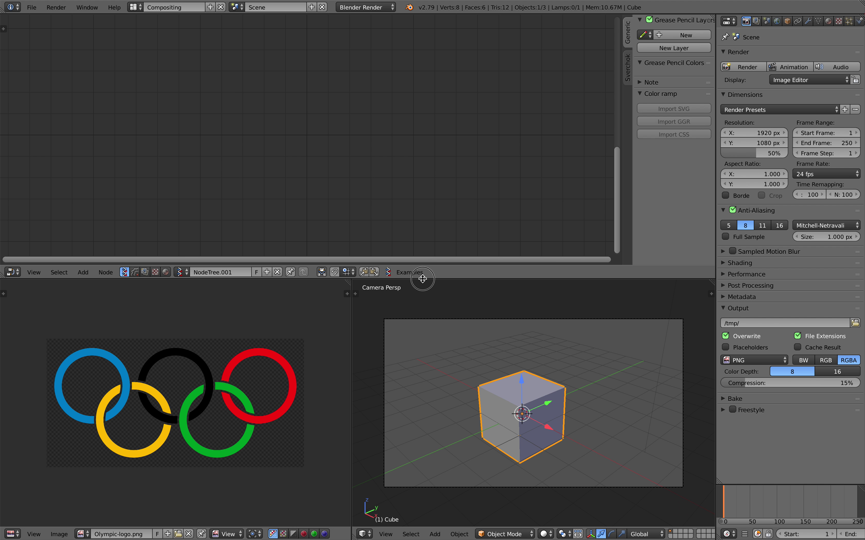
Save the scene on the Desktop as olympic_logo.blend
click(32, 8)
click(40, 96)
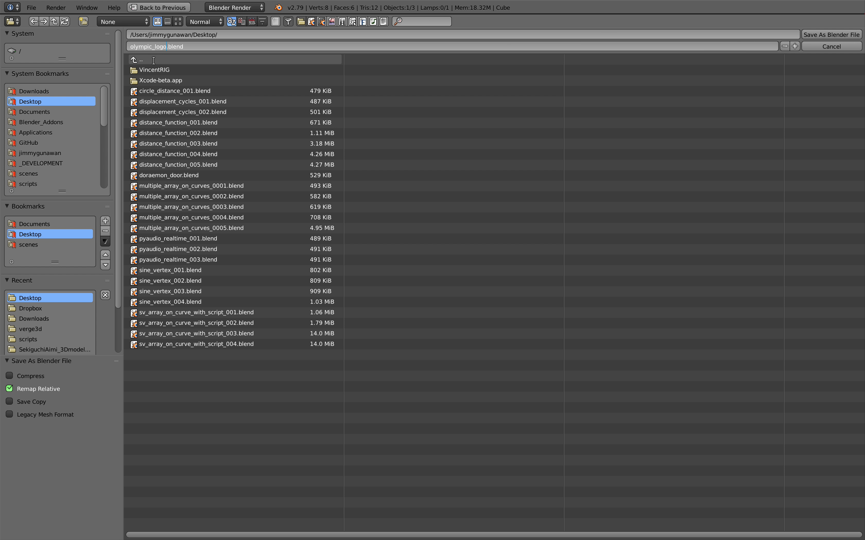
click(852, 35)
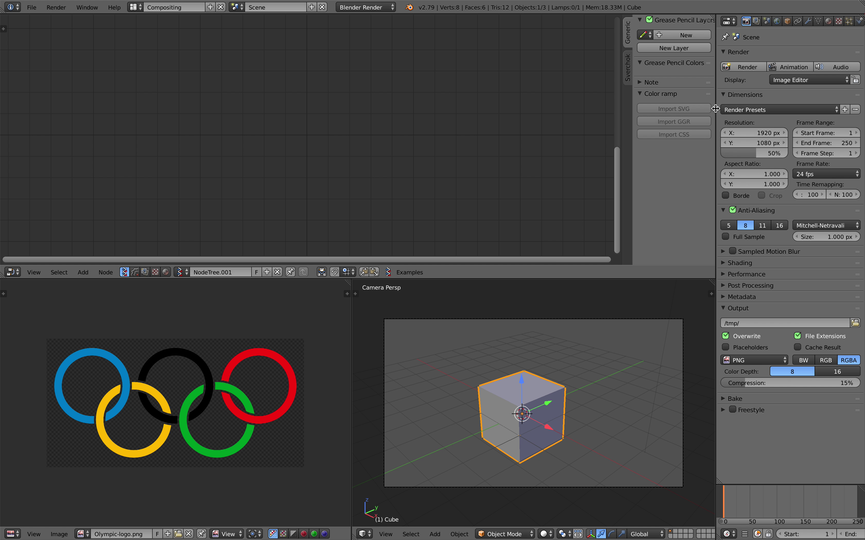
Narrow the render properties area, delete all default objects from the scene and save over the file
drag(715, 108, 736, 108)
middle_drag(599, 369, 522, 405)
key(x)
click(583, 394)
key(ctrl+s)
click(529, 404)
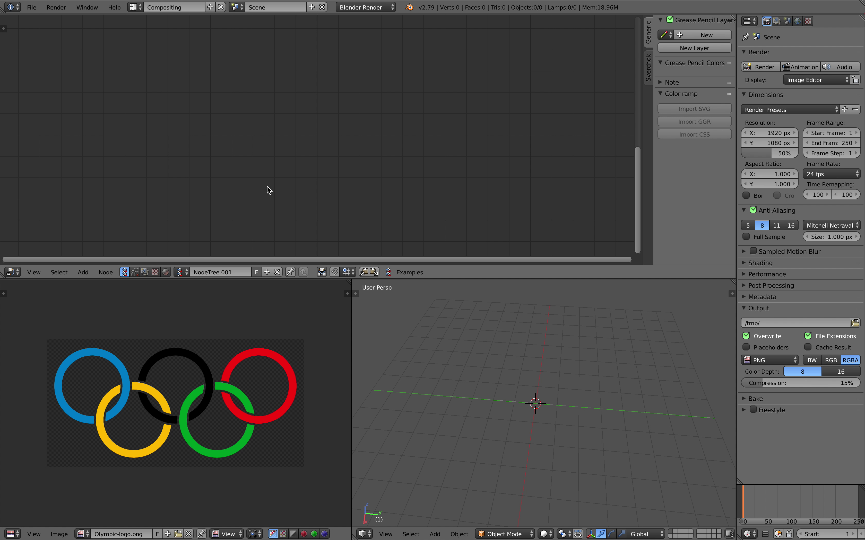
Add a Ring node to the Sverchok node tree and save over the file
key(alt+space)
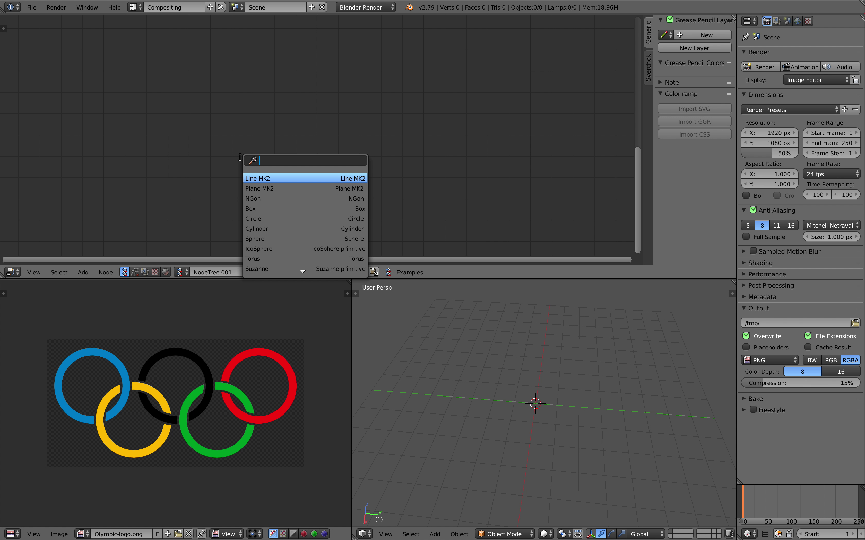
text(ring)
key(Return)
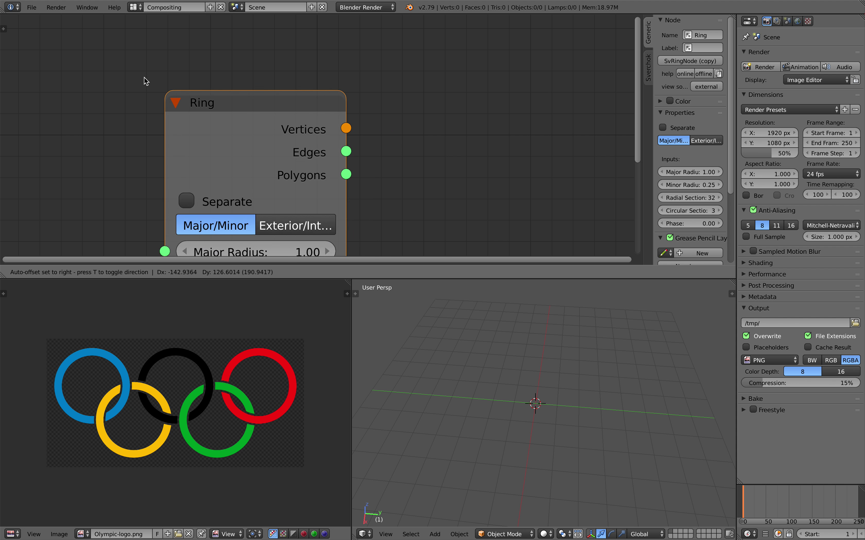
click(125, 66)
scroll(252, 108, down, 6)
key(ctrl+s)
click(251, 108)
middle_drag(251, 107, 217, 83)
Try previewing the Ring node through a connected Viewer Draw node, and delete that viewer
right_click(228, 78)
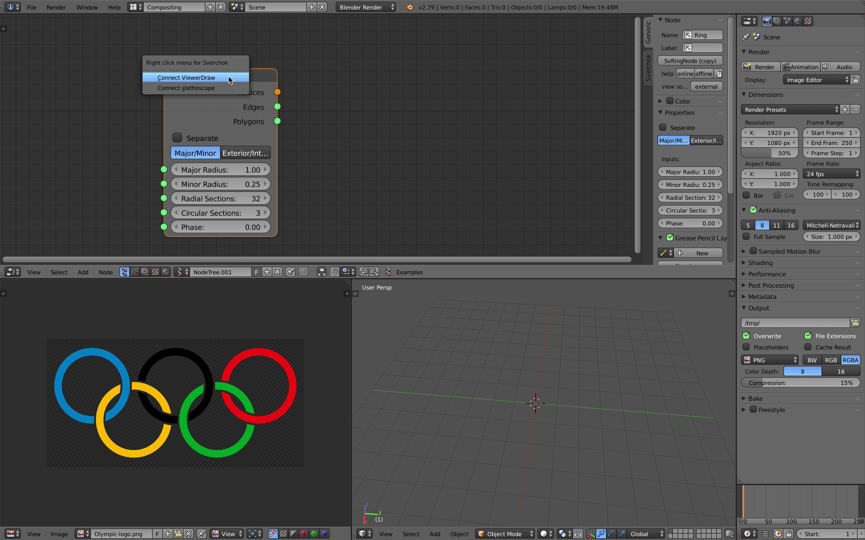
click(230, 78)
click(251, 83)
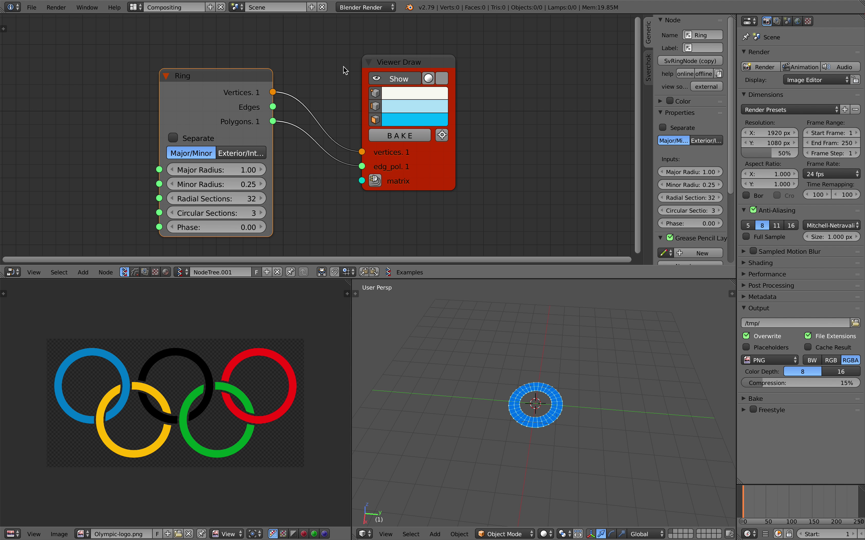
click(404, 63)
key(x)
Add a Viewer BMesh node and connect the Ring's vertices and polygons to its vertices and faces inputs
key(shift+a)
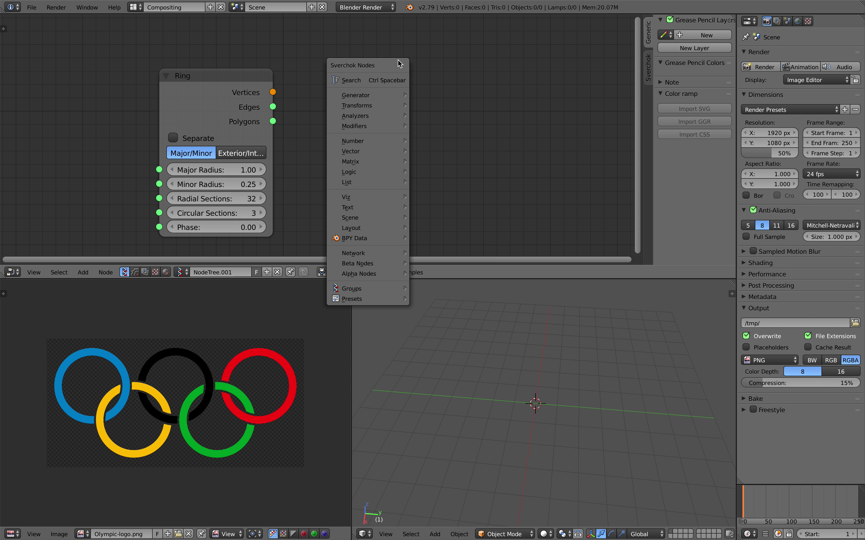
click(391, 79)
text(bm)
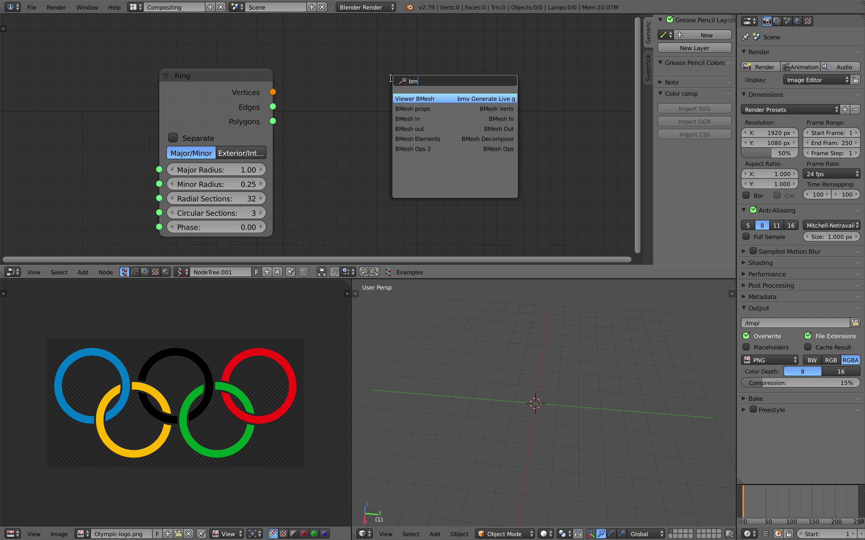
key(Return)
click(413, 71)
scroll(322, 106, down, 1)
mouse_move(282, 112)
mouse_down()
mouse_move(394, 174)
mouse_move(299, 129)
mouse_move(395, 196)
mouse_move(463, 150)
mouse_up()
Show the ring from the top in the 3D view
middle_drag(488, 334, 425, 491)
click(385, 534)
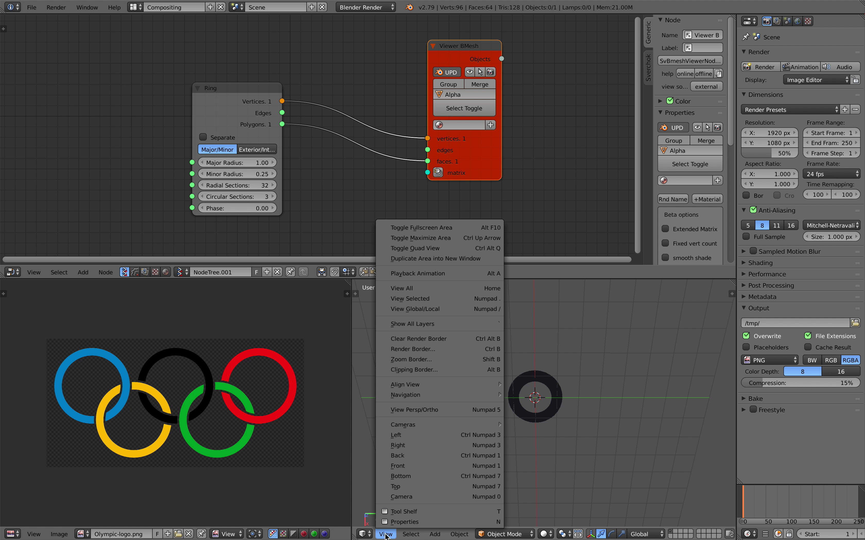
click(397, 487)
scroll(513, 359, up, 5)
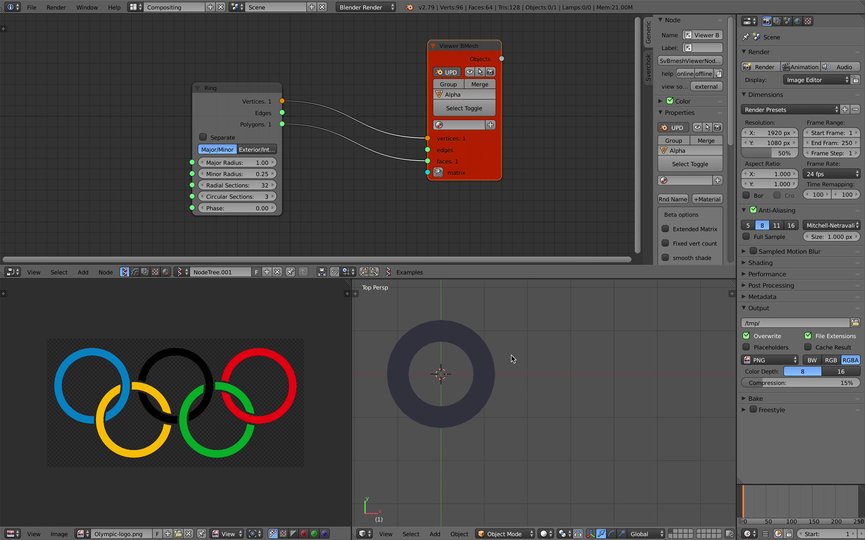
Widen the Ring node and set its major radius to 0.94 and minor radius to 0.13
mouse_move(255, 165)
mouse_down()
mouse_move(256, 174)
mouse_move(245, 174)
mouse_move(266, 162)
mouse_move(252, 162)
mouse_up()
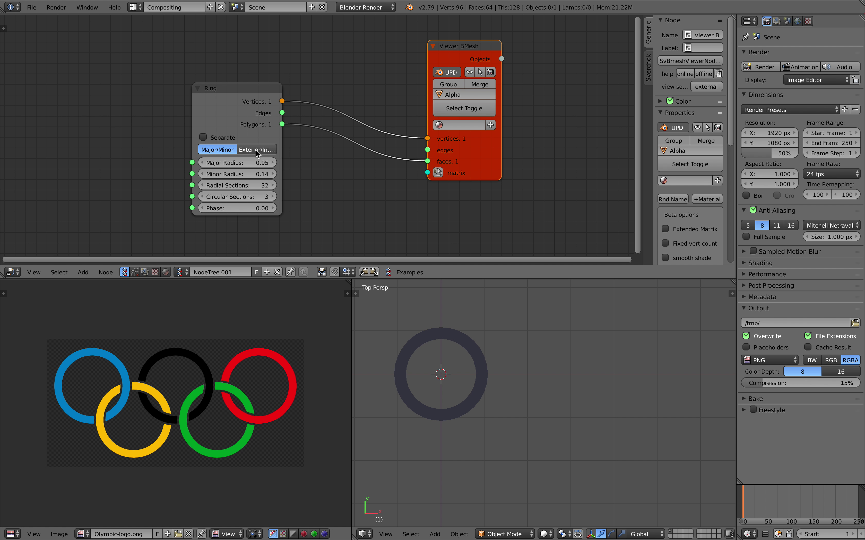
drag(281, 149, 308, 150)
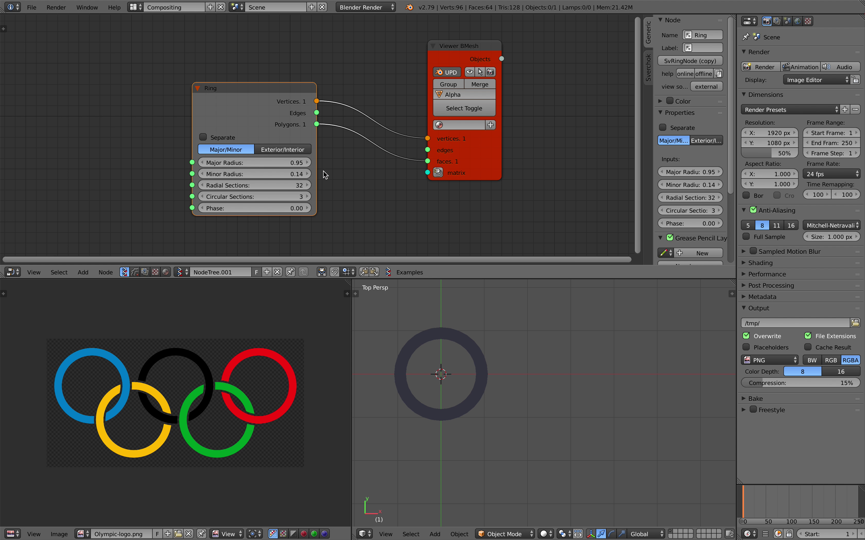
middle_drag(327, 173, 335, 170)
drag(303, 163, 306, 172)
scroll(624, 136, down, 1)
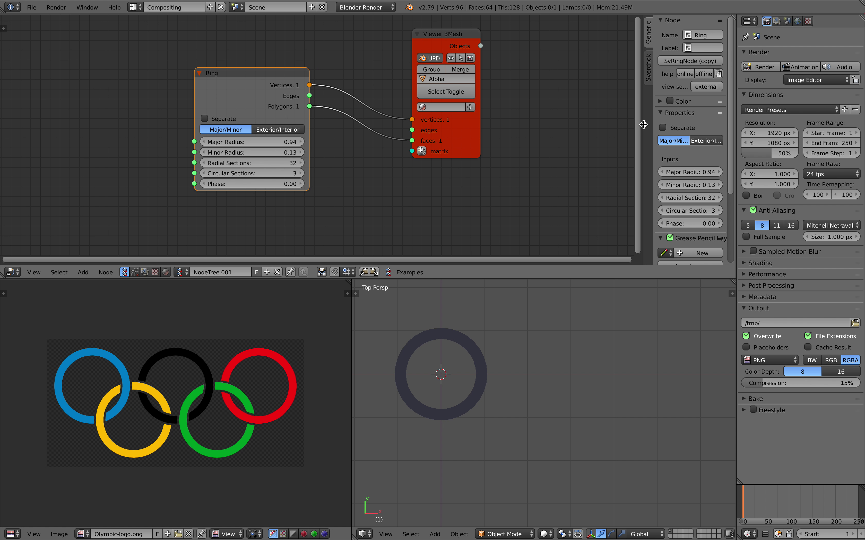
Hide the node editor's properties sidebar and save over the file
key(n)
middle_drag(633, 145, 618, 127)
key(ctrl+s)
click(618, 128)
Add a Bricks grid node and place it below the Ring node
scroll(513, 137, down, 1)
middle_drag(421, 200, 442, 163)
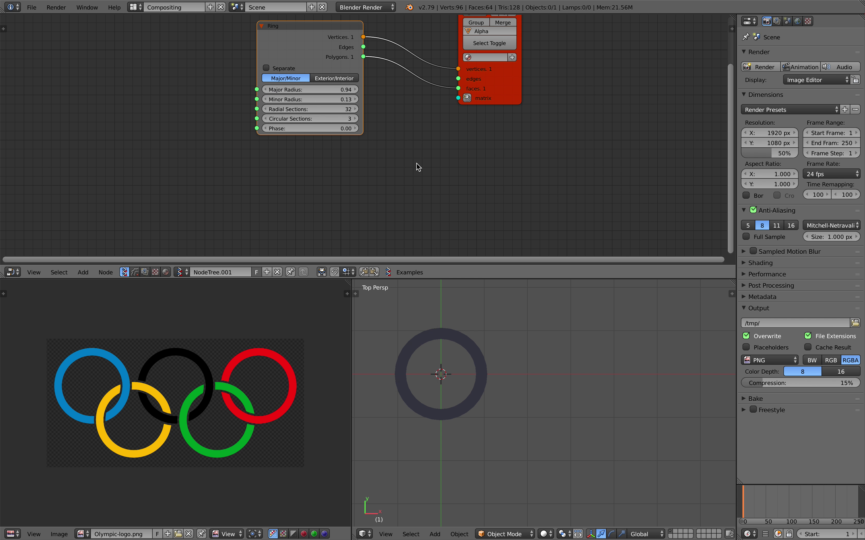
key(alt+space)
text(bri)
key(Return)
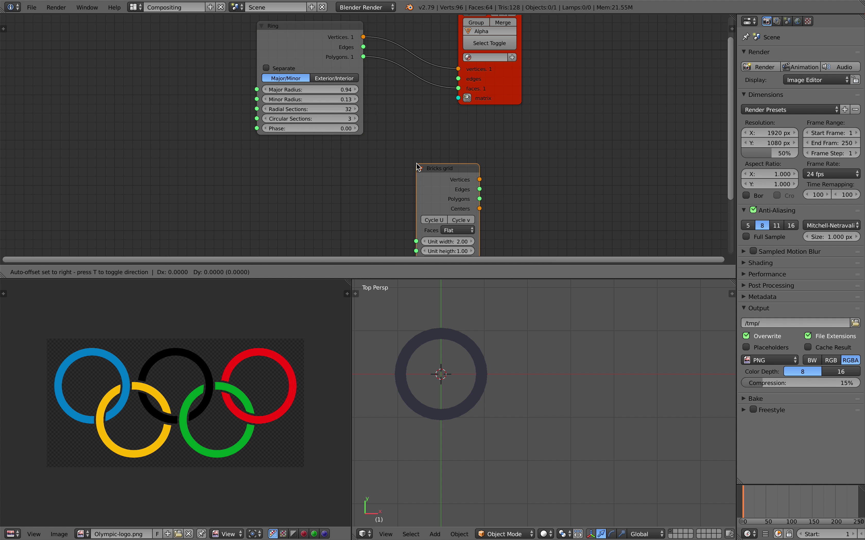
middle_drag(295, 183, 289, 163)
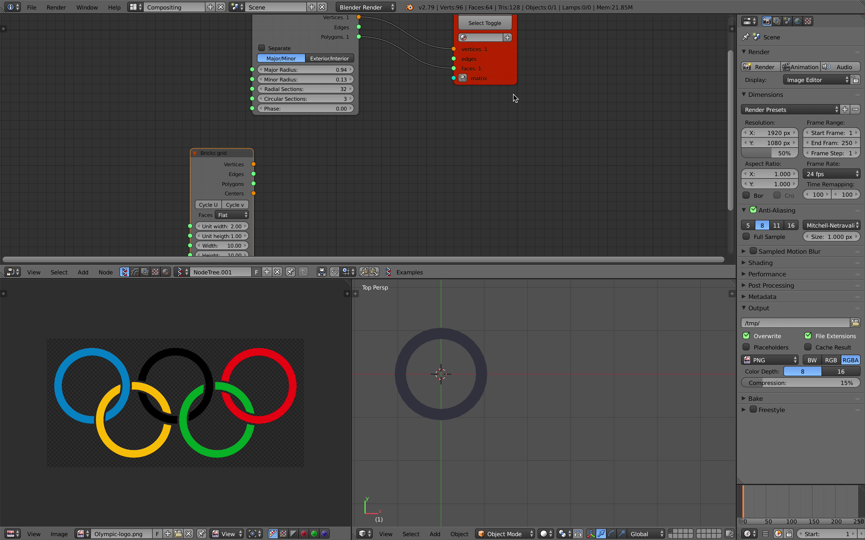
Connect a new Matrix in node to the Viewer BMesh matrix input, move Bricks grid farther away and save
drag(498, 79, 537, 98)
click(505, 98)
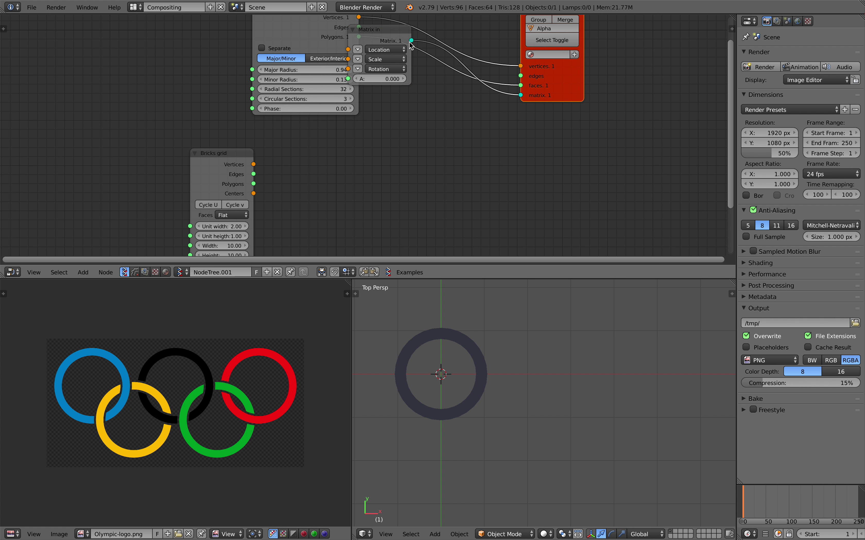
drag(213, 153, 78, 140)
key(ctrl+s)
click(139, 145)
middle_drag(304, 149, 307, 155)
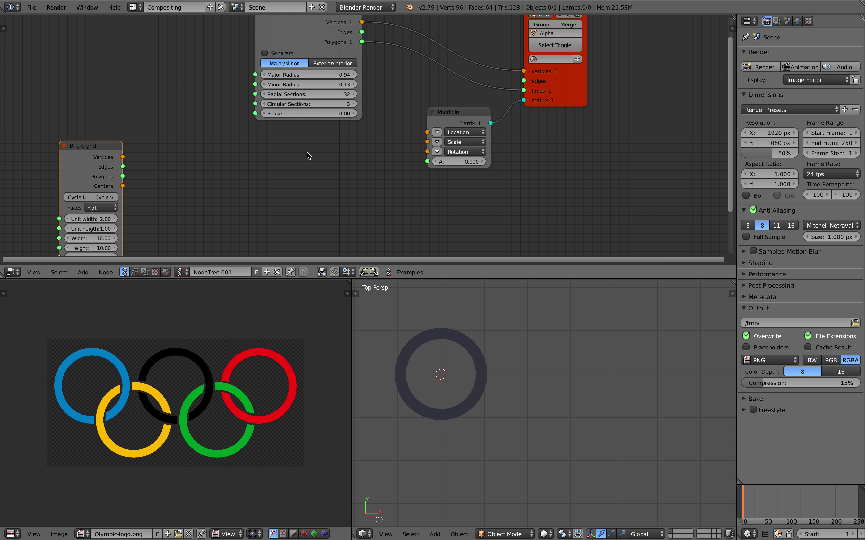
Add a List Input node in Vector mode and place it between the Bricks grid and Matrix in nodes
key(shift+a)
click(287, 154)
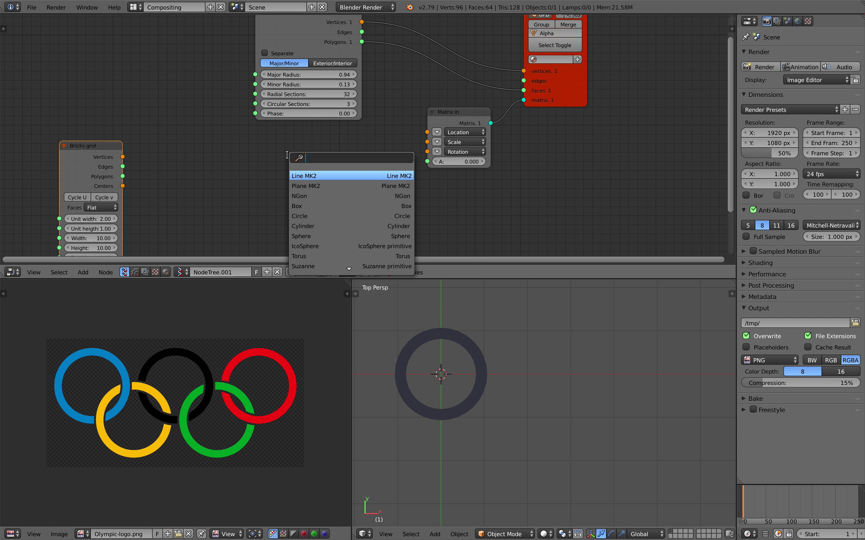
text(list i)
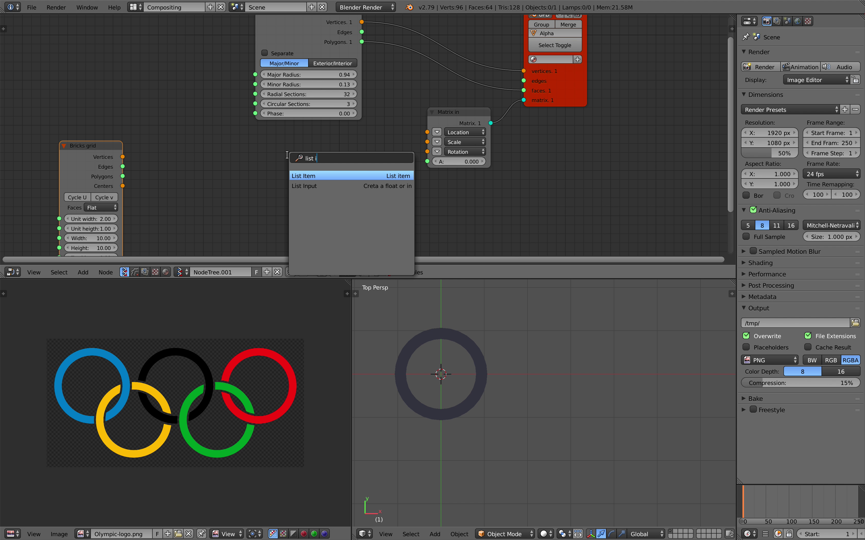
key(Down)
key(Return)
click(287, 156)
click(341, 193)
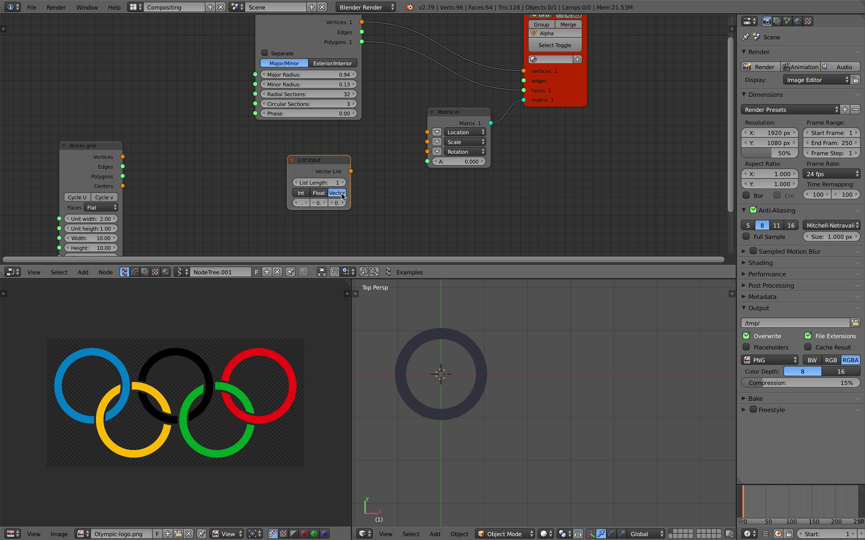
Connect the List Input's vector list to the Matrix in location, set the list length to 5 and save
drag(336, 183, 427, 132)
key(ctrl+s)
click(377, 170)
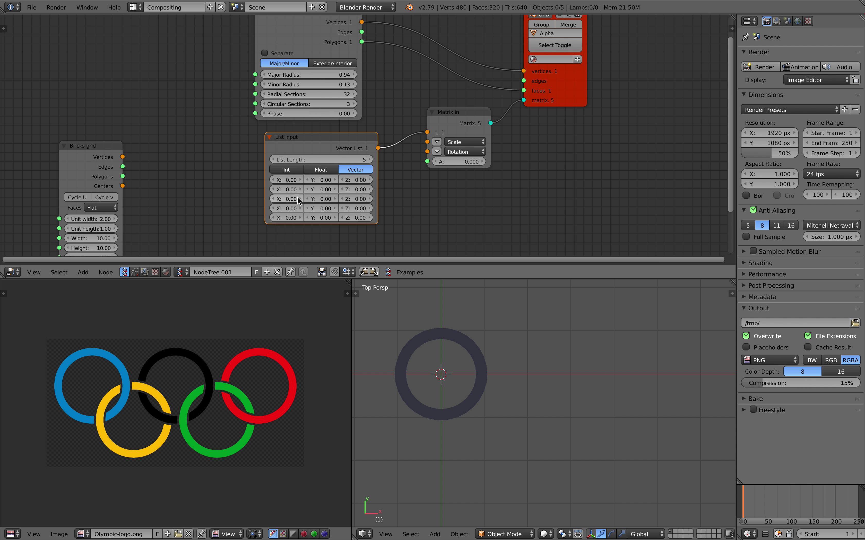
Set List Input vectors two to five to X 2.25; X 4.64; X 1.21, Y -1.22; X 3.49, Y -1.12, and save over the file
drag(266, 179, 346, 190)
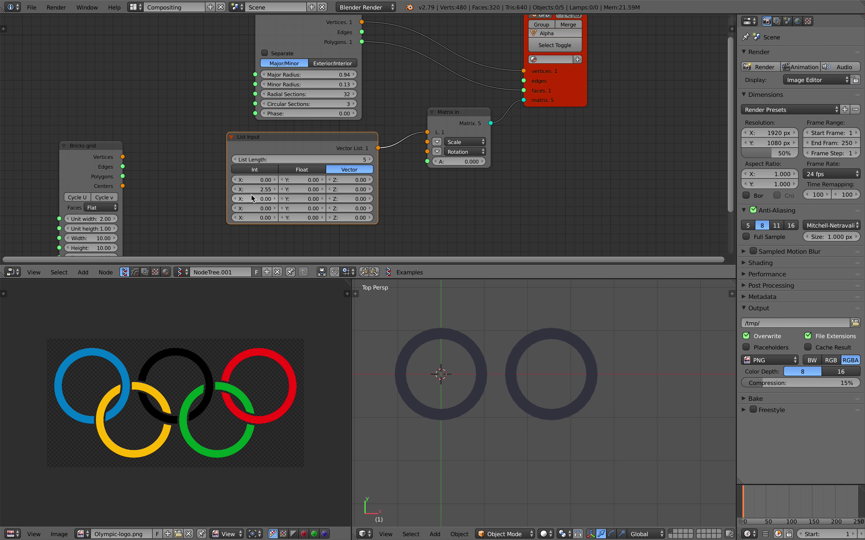
drag(252, 197, 393, 218)
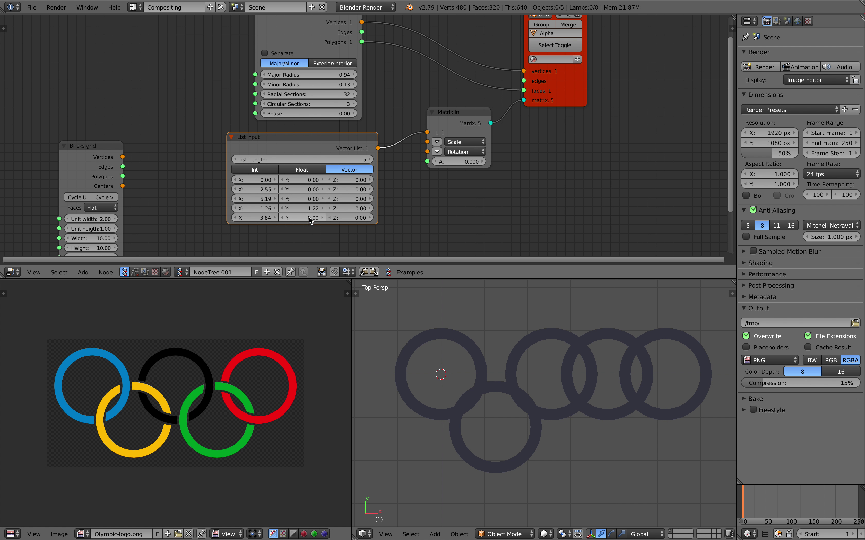
drag(309, 218, 269, 218)
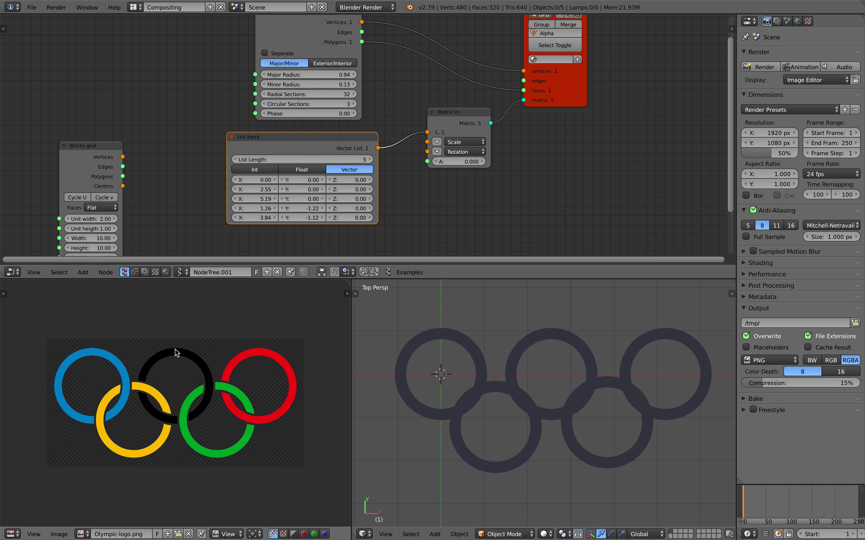
drag(265, 189, 252, 218)
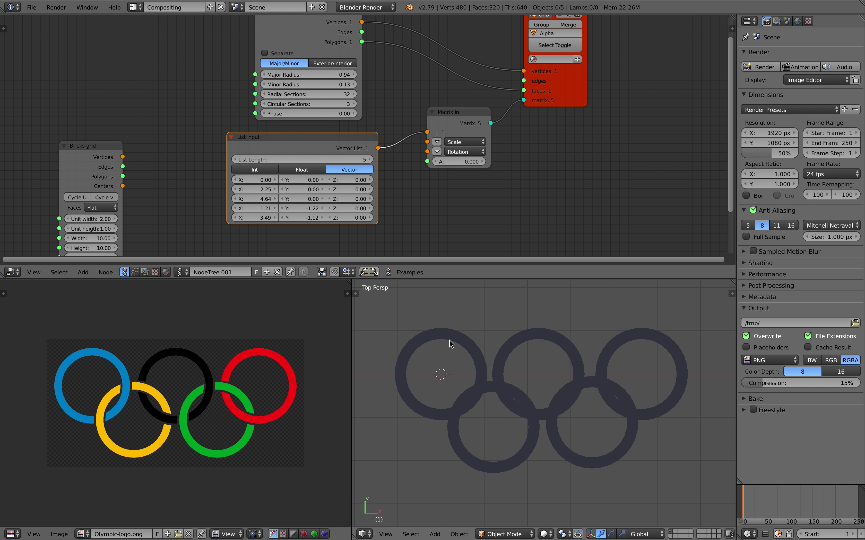
scroll(445, 357, down, 2)
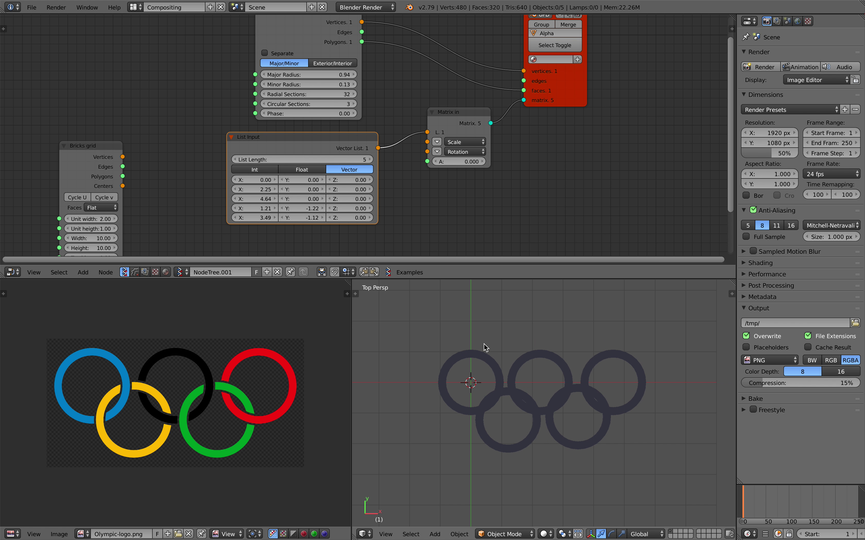
scroll(484, 344, up, 1)
click(510, 330)
key(ctrl+s)
key(Return)
Move the Bricks grid node closer to List Input, widen it and save over the file
scroll(334, 154, down, 1)
middle_drag(329, 151, 339, 141)
drag(150, 139, 172, 127)
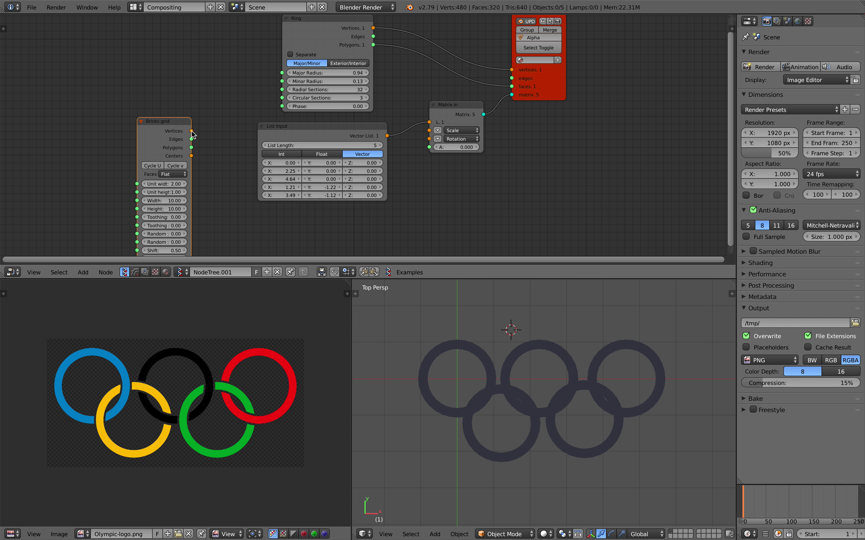
drag(138, 136, 101, 138)
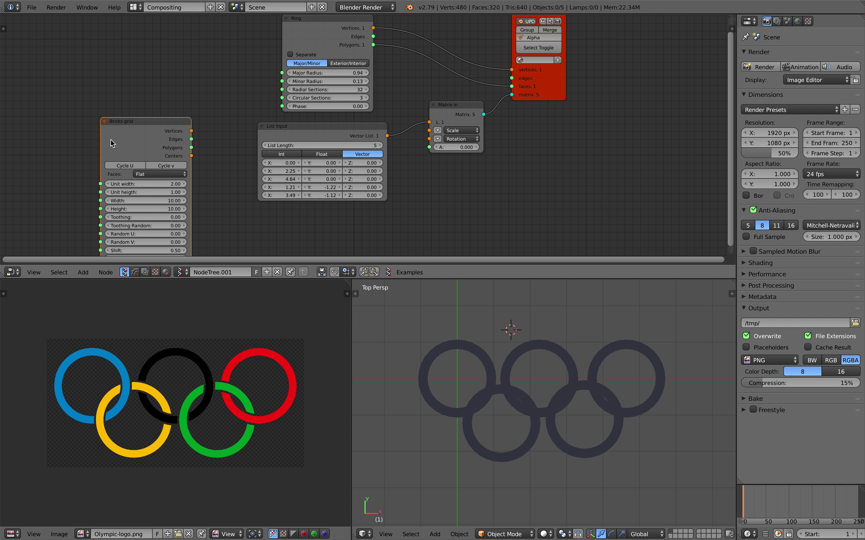
middle_drag(128, 147, 136, 131)
scroll(150, 134, up, 1)
key(ctrl+s)
key(Return)
Connect the Bricks grid Centers output to the Matrix in location and reduce the grid to width 6.86 and height 2.33
drag(188, 140, 442, 104)
scroll(529, 359, down, 3)
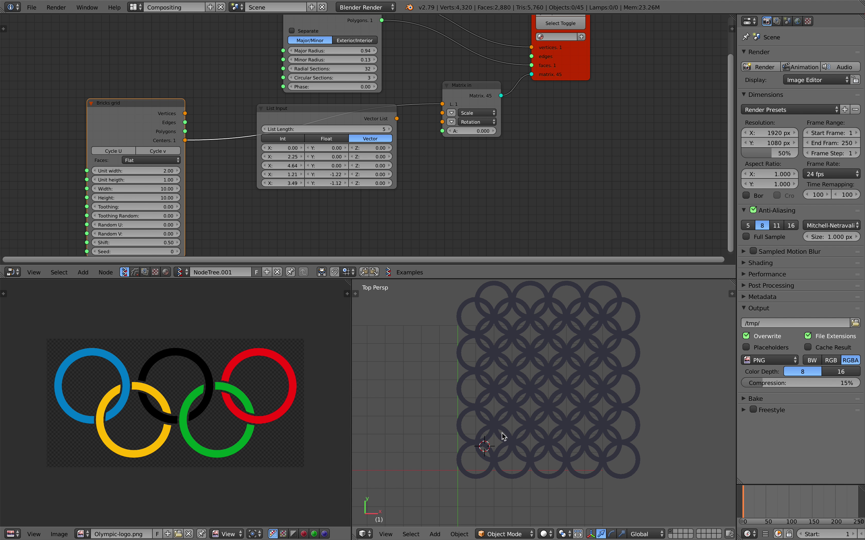
middle_drag(177, 198, 186, 176)
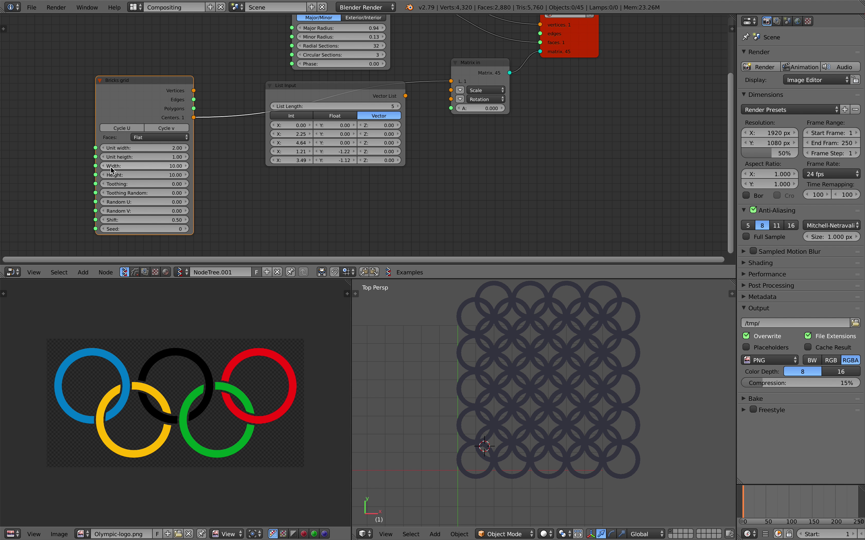
drag(144, 166, 0, 188)
click(536, 371)
scroll(618, 382, up, 2)
shift+middle_drag(618, 382, 632, 348)
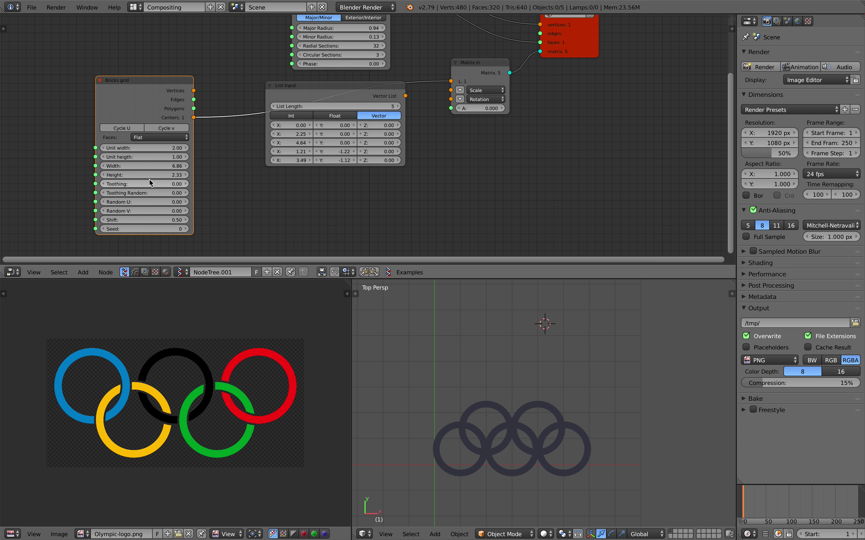
Move List Input below the link and set the Bricks grid to unit width 2.04, unit height 1.28, width 6.44 and height 3.65
shift+scroll(196, 177, down, 2)
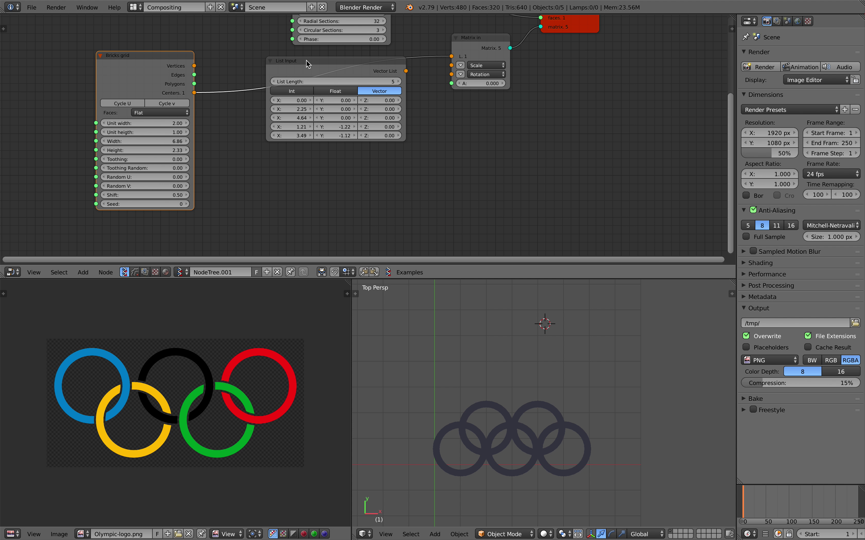
drag(306, 62, 303, 133)
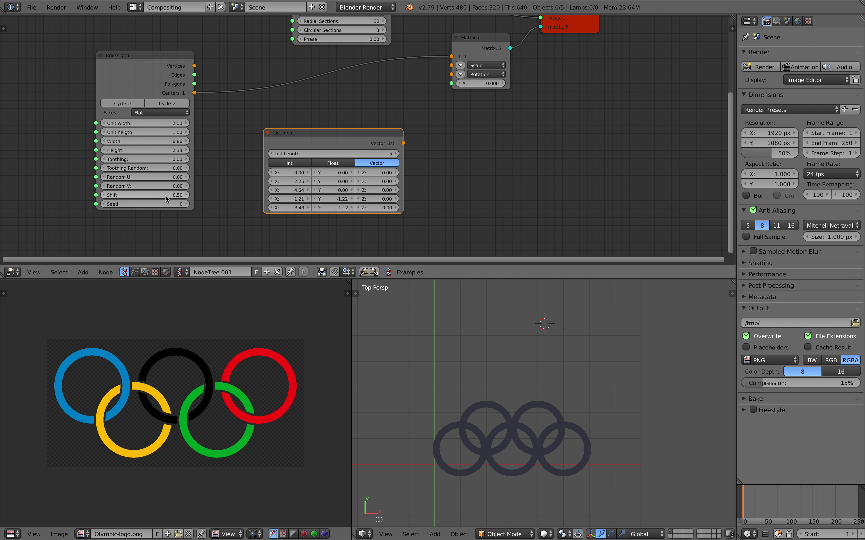
drag(157, 194, 171, 193)
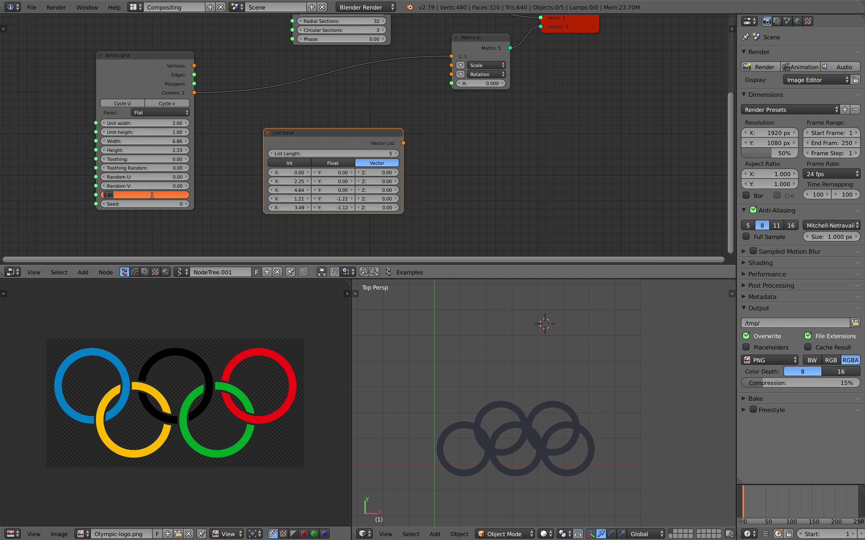
key(Return)
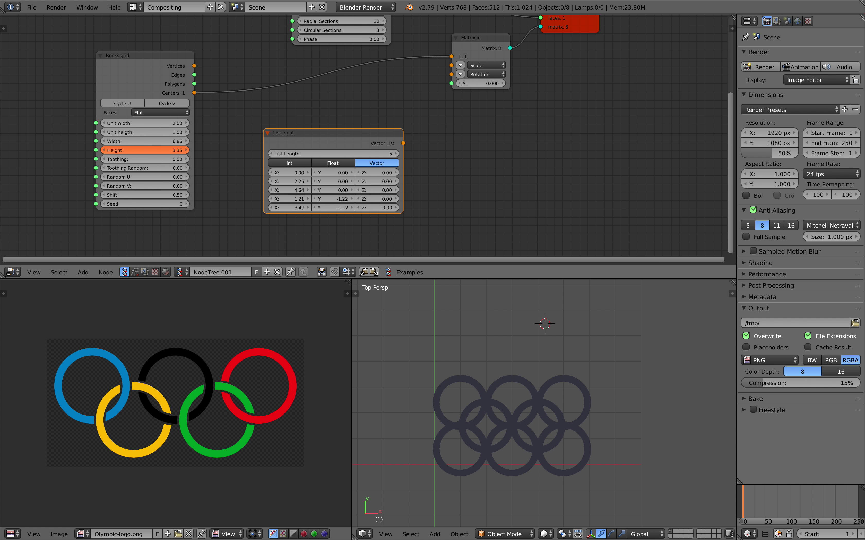
drag(159, 150, 160, 150)
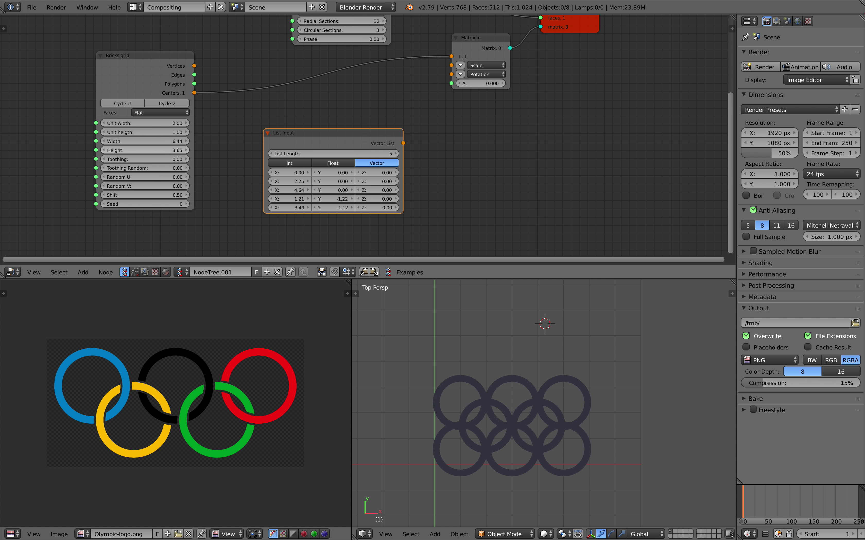
drag(160, 150, 186, 131)
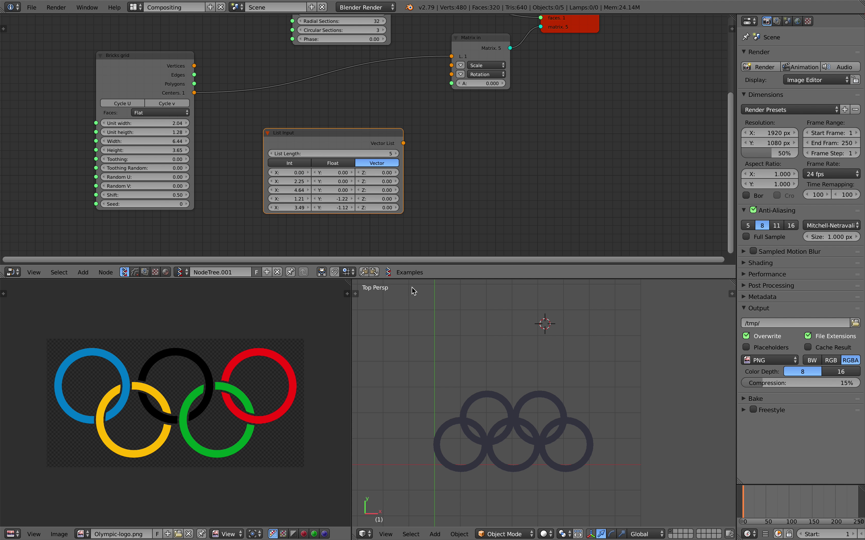
View the rings in perspective and move the Viewer BMesh node farther from the Matrix in node
middle_drag(467, 438, 513, 392)
middle_drag(574, 20, 508, 110)
drag(507, 107, 601, 76)
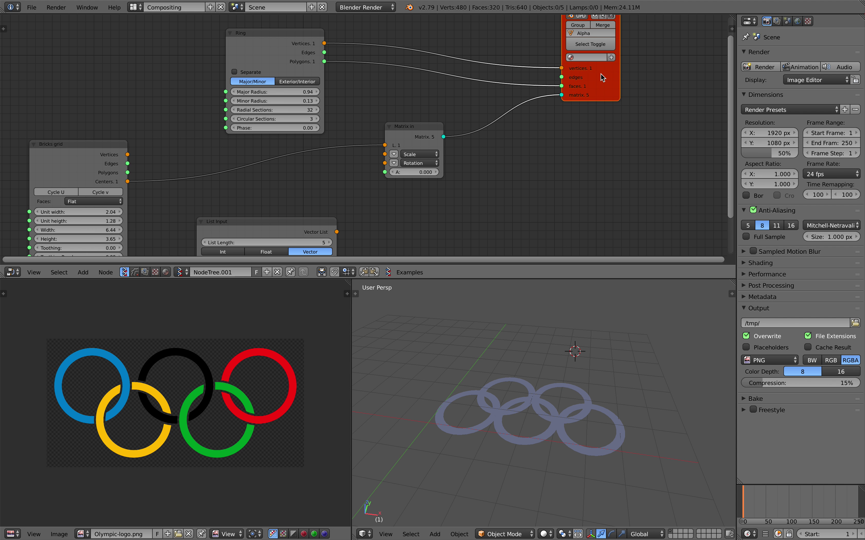
Add an Extrude Region node, place it beyond the Viewer BMesh node and save
middle_drag(546, 150, 494, 163)
scroll(494, 163, down, 1)
key(shift+a)
click(493, 162)
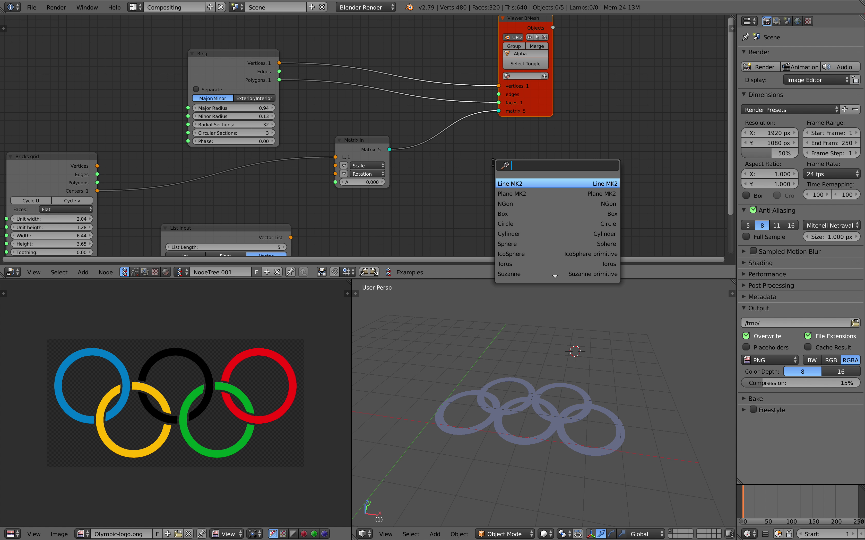
text(extrud)
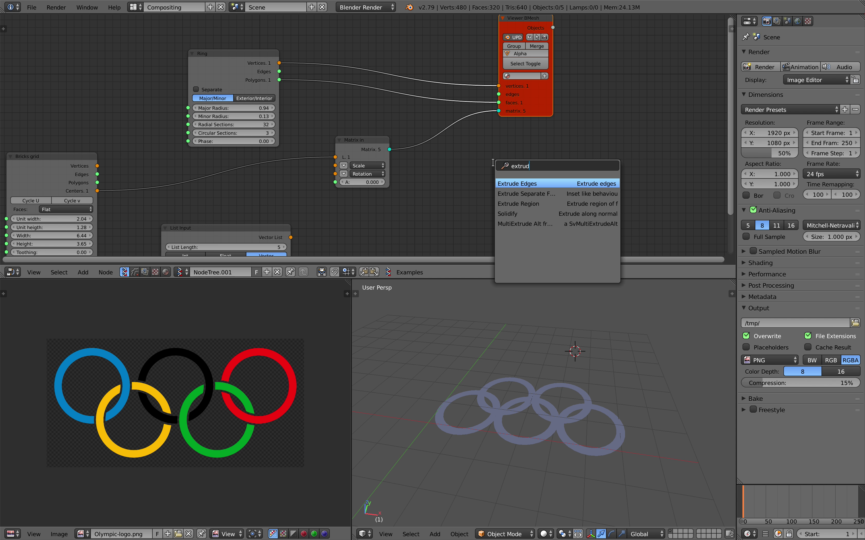
key(Down)
key(Down)
key(Down)
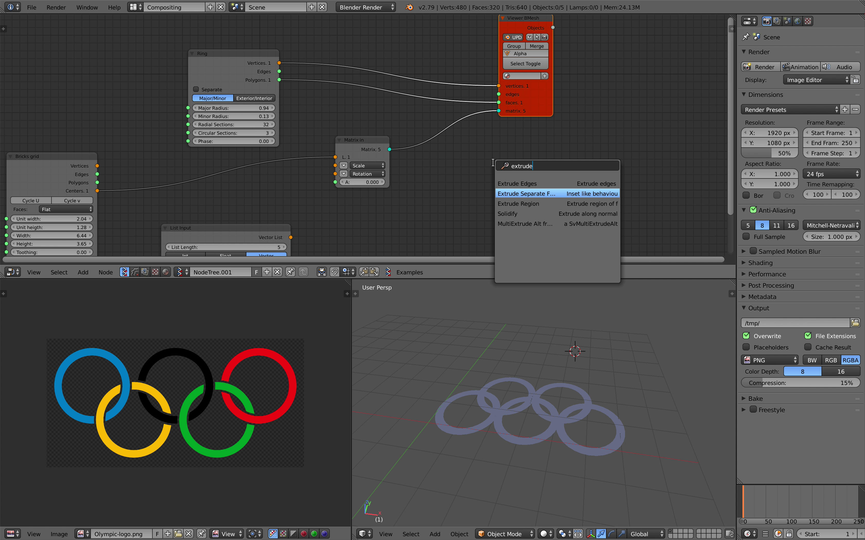
key(Down)
key(Up)
key(Up)
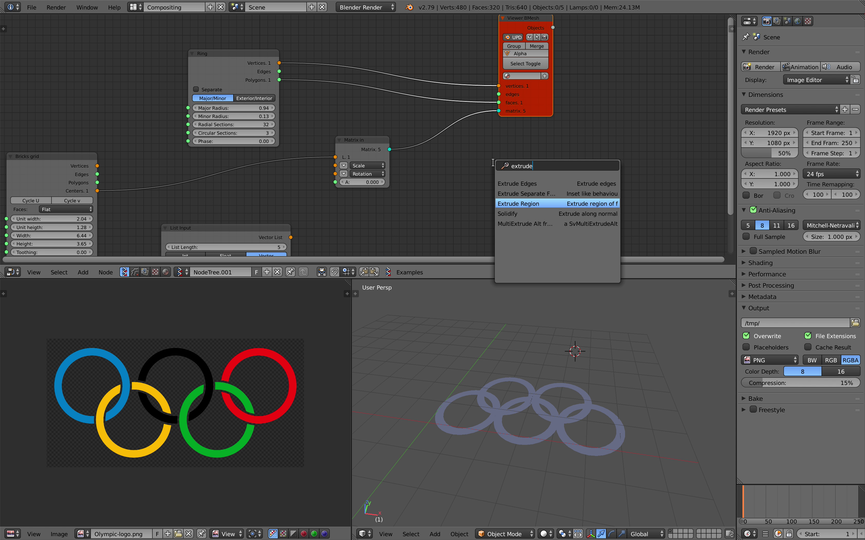
key(Return)
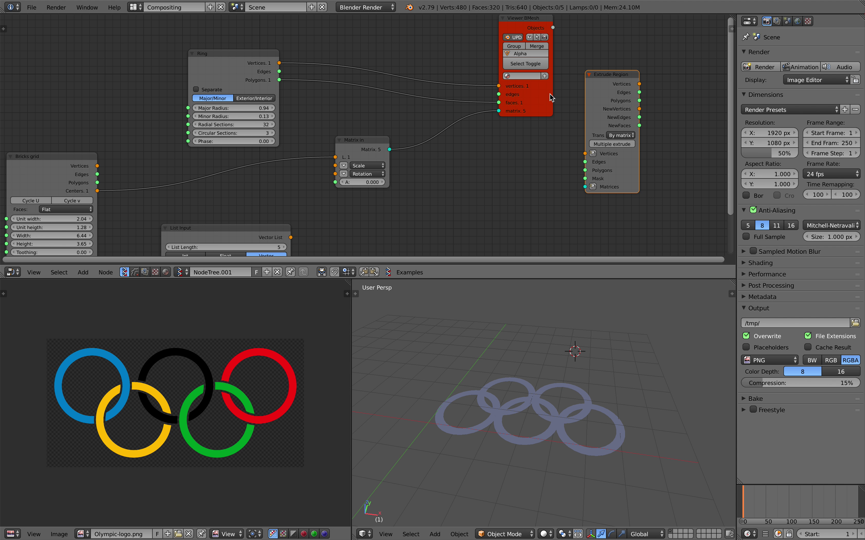
click(639, 74)
middle_drag(549, 100, 523, 91)
key(ctrl+s)
click(523, 91)
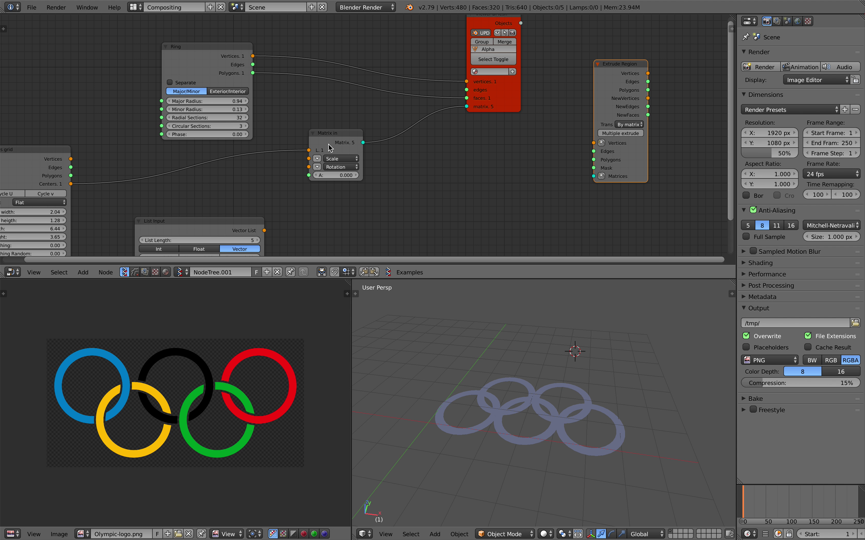
Add a Matrix Apply node and place it below the Viewer BMesh node
middle_drag(445, 169, 417, 157)
scroll(416, 157, down, 1)
middle_drag(499, 390, 511, 385)
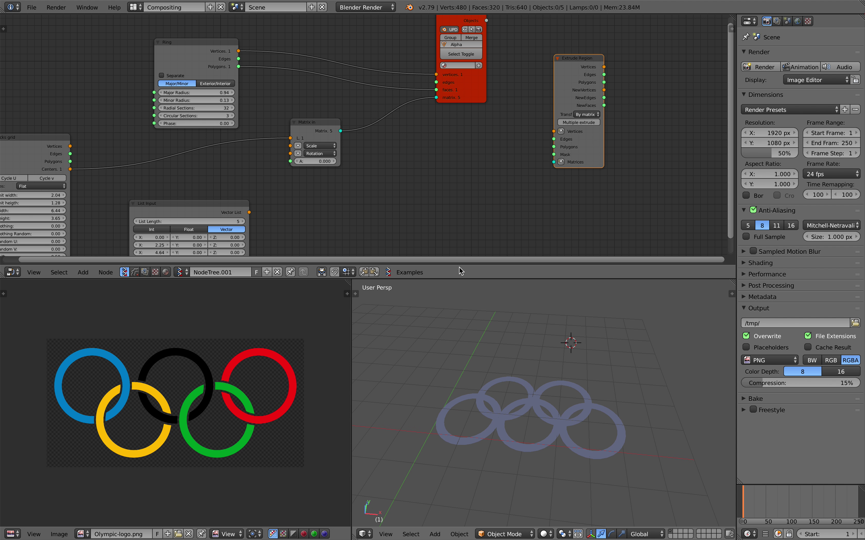
key(shift+a)
click(421, 155)
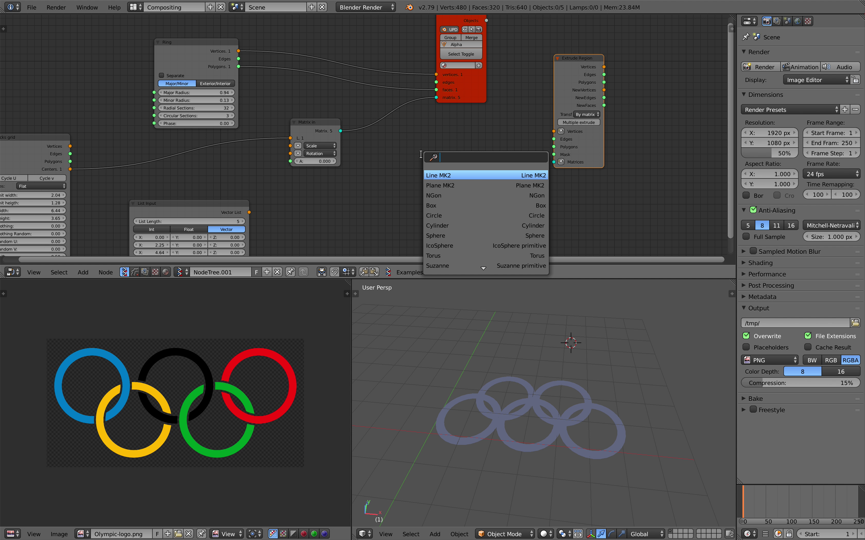
text(matrix apply)
key(Down)
key(Return)
click(440, 146)
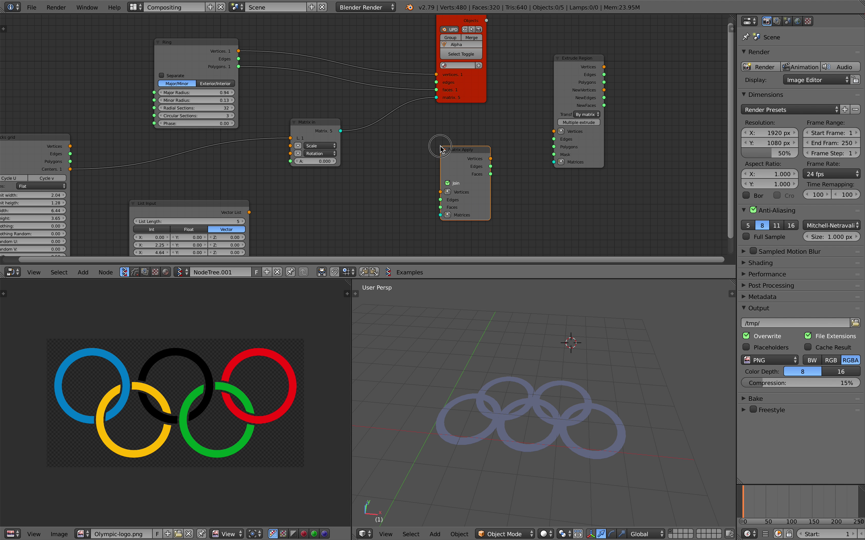
Connect the Matrix in matrix and the Ring vertices and polygons to the matching Matrix Apply inputs
drag(340, 127, 383, 175)
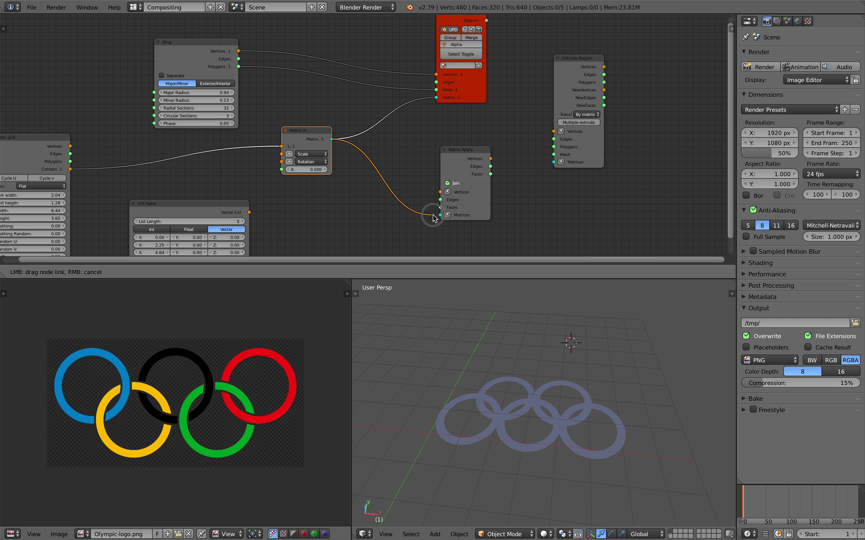
drag(433, 218, 434, 216)
mouse_move(238, 51)
mouse_down()
mouse_move(440, 192)
mouse_move(240, 67)
mouse_up()
middle_drag(267, 76, 264, 108)
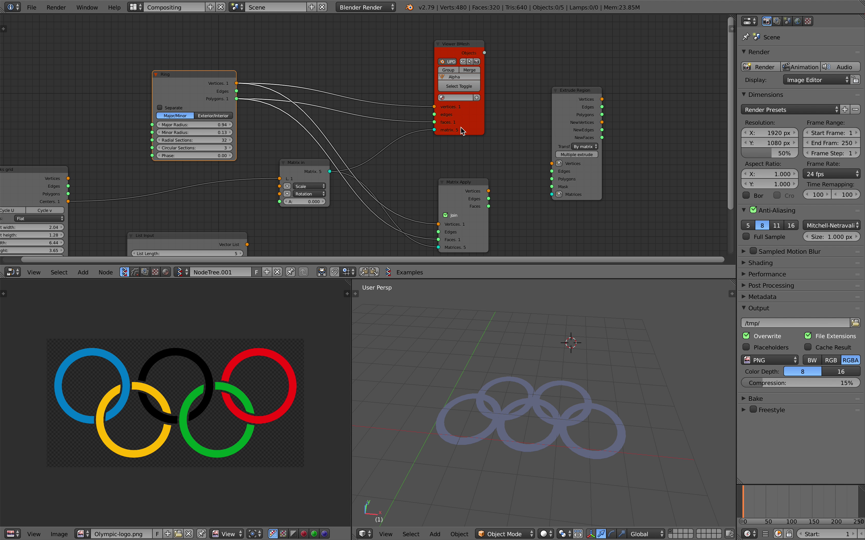
Hide the Viewer BMesh output in the viewport and rearrange the Viewer BMesh, Extrude Region and Matrix Apply nodes
drag(461, 128, 388, 101)
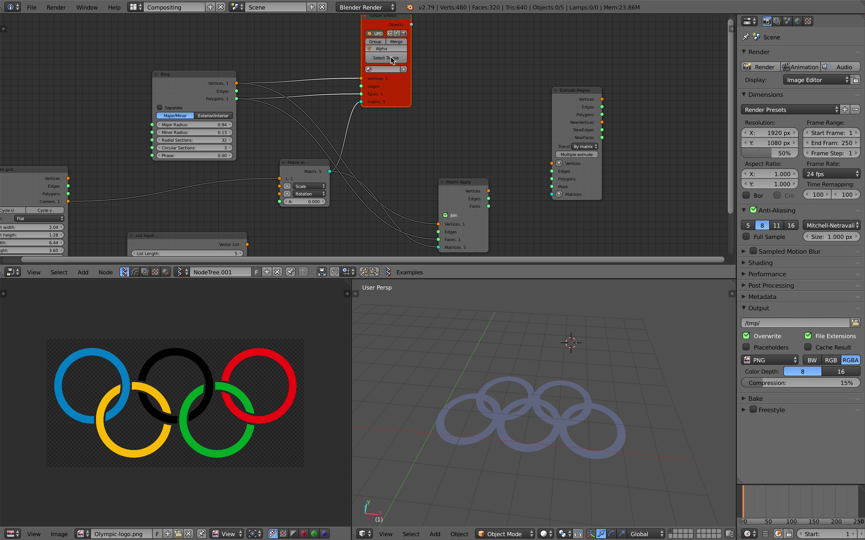
click(389, 33)
ctrl+scroll(406, 85, down, 3)
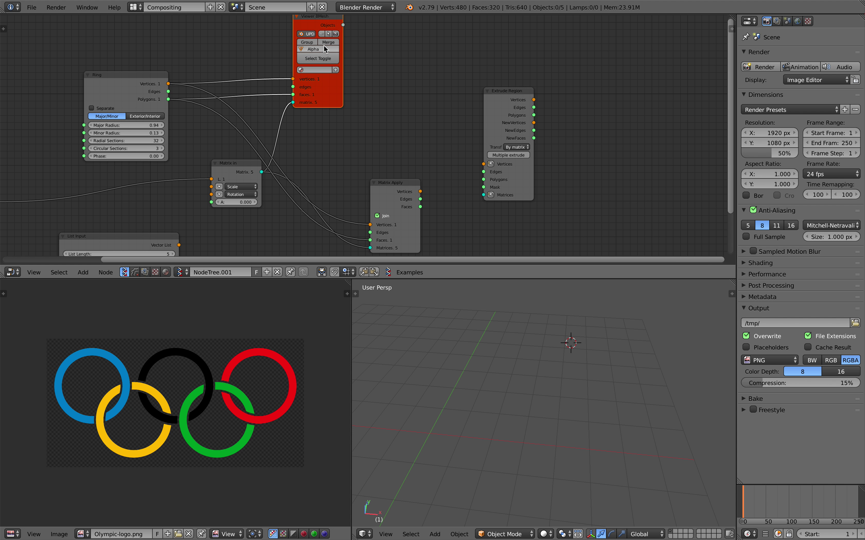
drag(505, 85, 553, 92)
drag(401, 183, 382, 157)
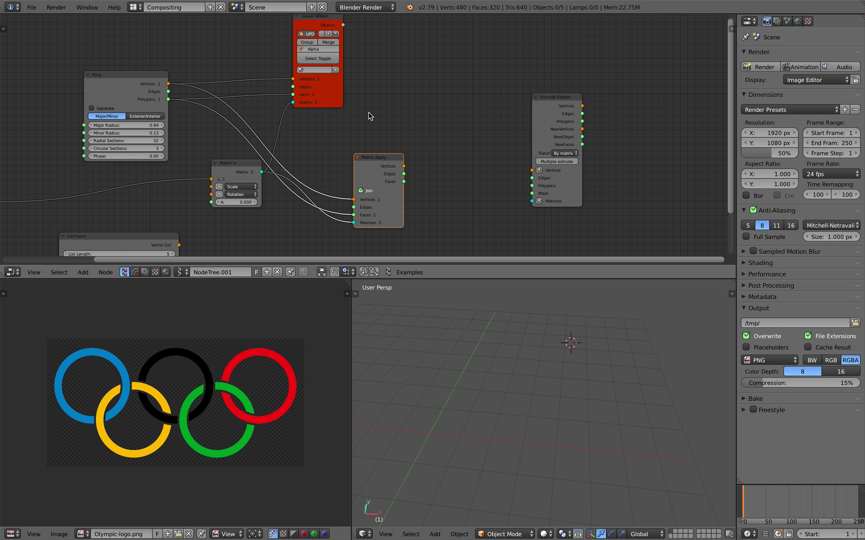
Shift the existing Viewer BMesh node aside, add a second Viewer BMesh node and place it beyond the Extrude Region node
drag(317, 17, 329, 36)
key(shift+a)
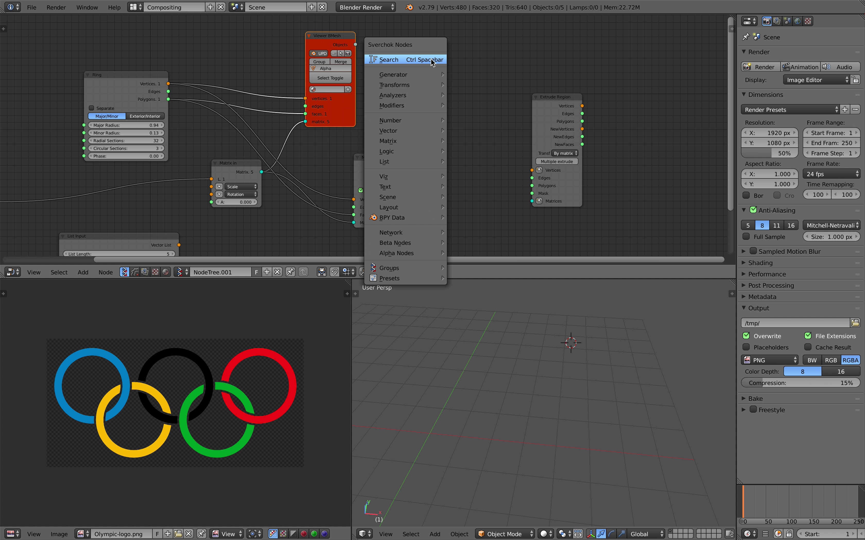
click(430, 59)
text(view)
key(Return)
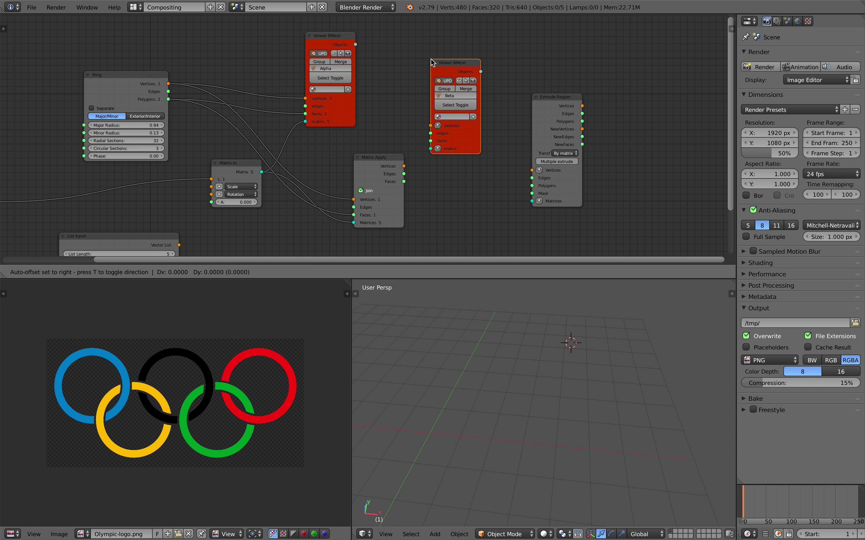
click(612, 89)
Connect Matrix Apply's vertices and faces to Extrude Region, and Extrude Region's vertices and polygons to the new Viewer BMesh node
drag(543, 96, 496, 85)
drag(413, 166, 431, 167)
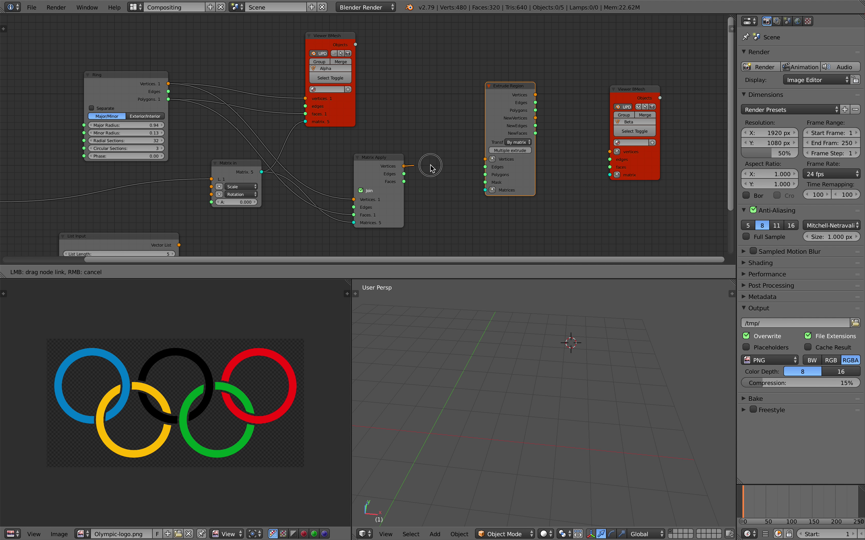
drag(485, 161, 485, 159)
drag(403, 182, 485, 175)
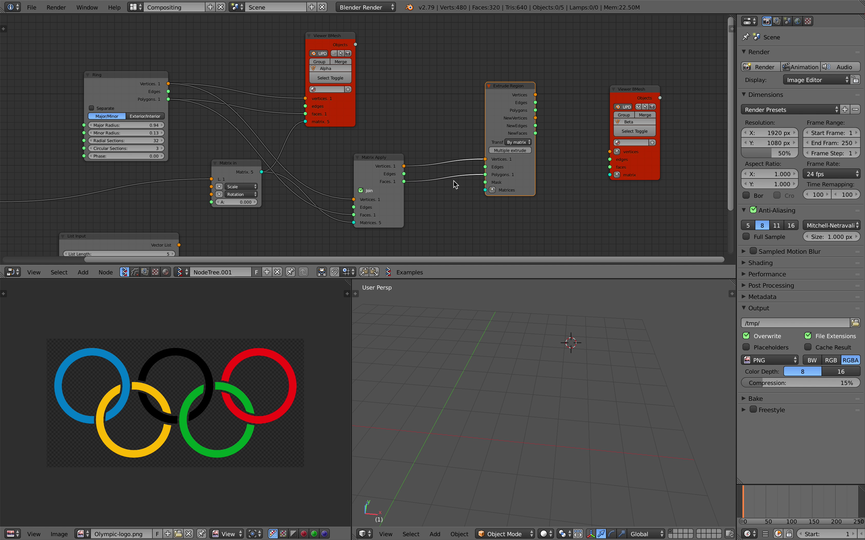
drag(624, 162, 575, 158)
mouse_move(519, 96)
mouse_down()
mouse_move(560, 155)
mouse_move(552, 134)
mouse_move(561, 135)
mouse_move(519, 112)
mouse_up()
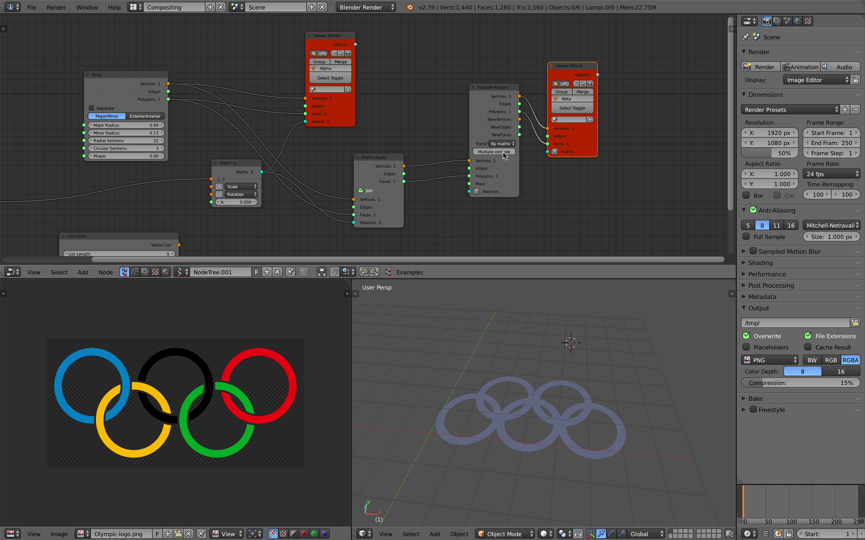
click(475, 191)
drag(374, 133, 458, 225)
key(x)
Set the Extrude Region node to extrude along normal with a height of 0.31 and save the file
click(503, 147)
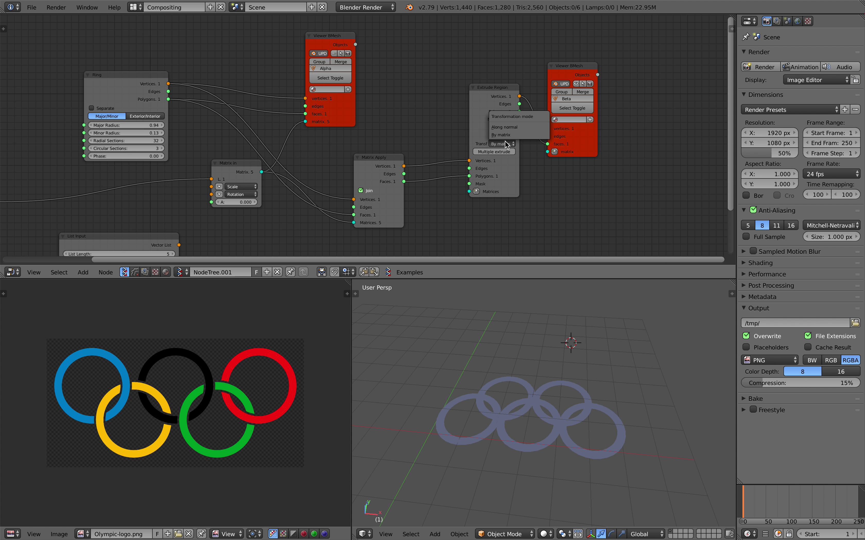
click(507, 128)
drag(493, 183, 511, 184)
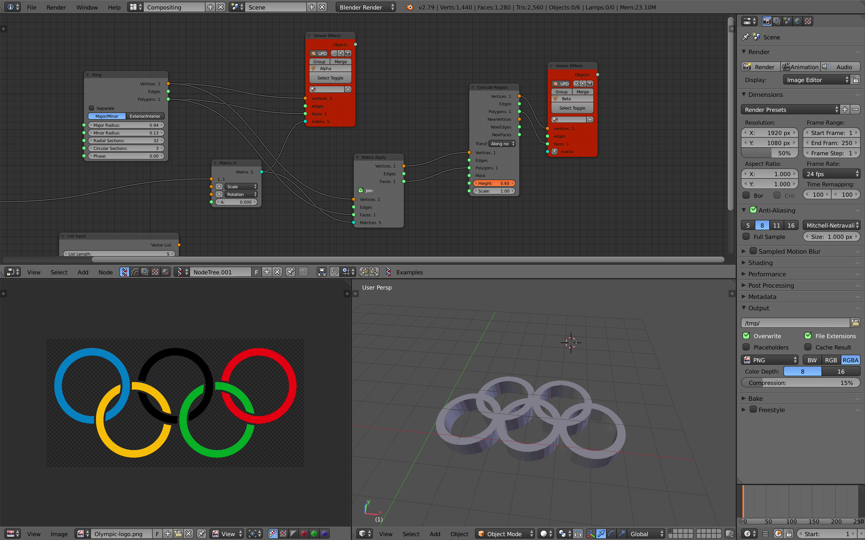
middle_drag(569, 354, 552, 345)
scroll(580, 342, up, 3)
mouse_move(495, 184)
mouse_down()
mouse_move(511, 183)
mouse_move(490, 183)
mouse_up()
middle_drag(554, 347, 571, 390)
key(ctrl+s)
click(575, 389)
Set the Ring node's radial sections to 49
middle_drag(304, 140, 363, 137)
middle_drag(247, 160, 374, 130)
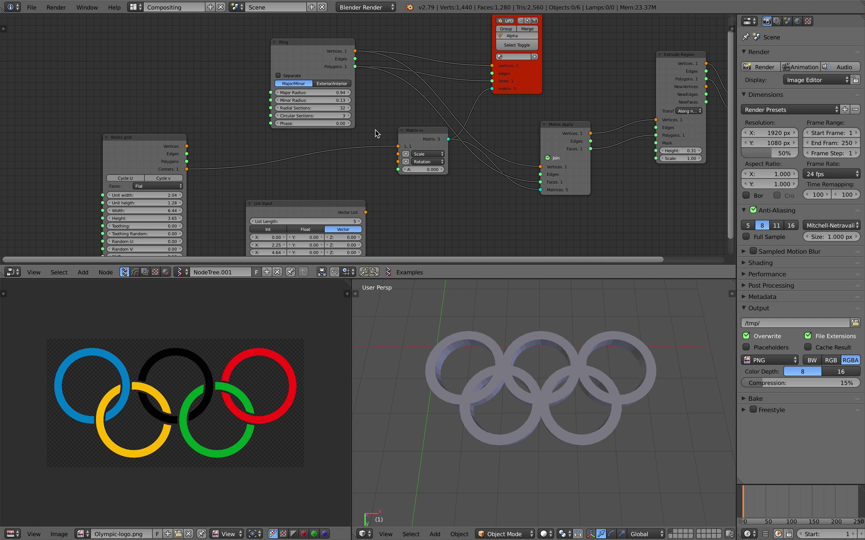
middle_drag(275, 171, 225, 178)
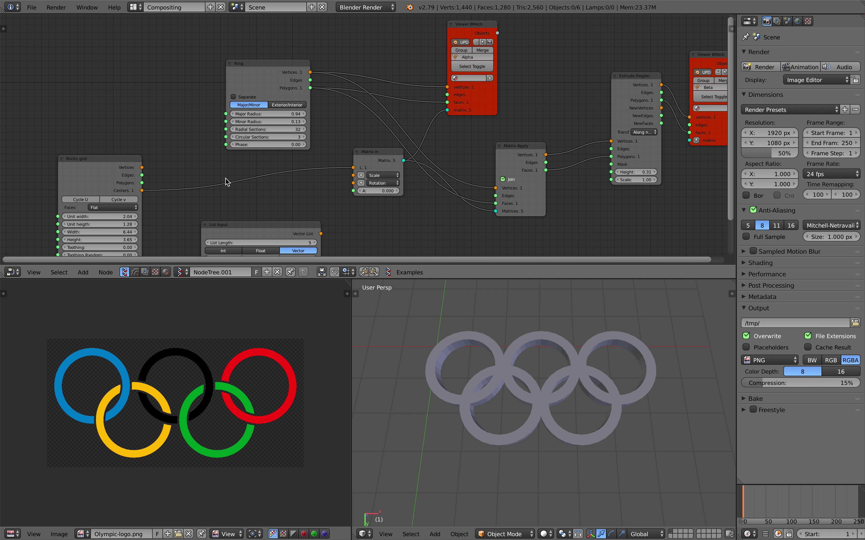
mouse_move(279, 129)
mouse_down()
mouse_move(252, 129)
mouse_move(284, 129)
mouse_up()
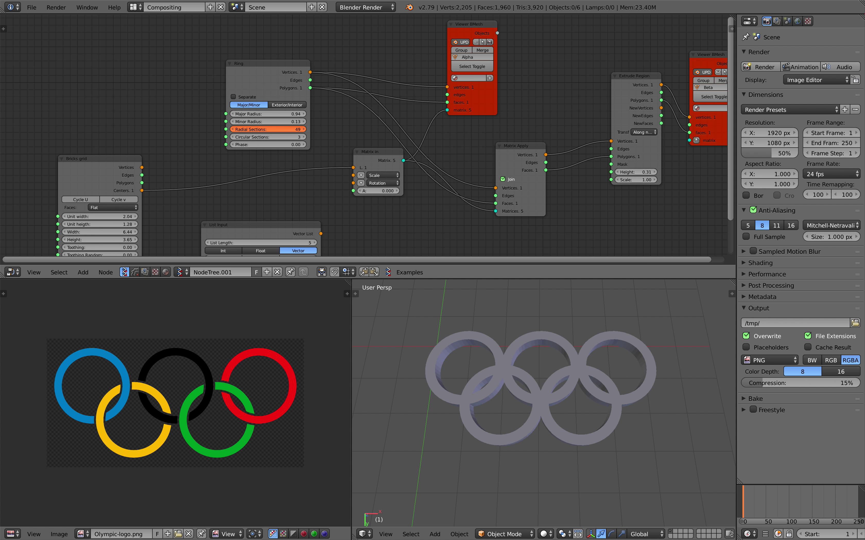
Select the extruded rings object in the viewport and save the file over the existing version
middle_drag(442, 131, 324, 126)
middle_drag(437, 149, 397, 171)
middle_drag(487, 104, 448, 84)
middle_drag(538, 386, 534, 375)
right_click(534, 374)
middle_drag(489, 345, 554, 387)
key(a)
key(a)
key(a)
key(ctrl+s)
click(554, 387)
key(a)
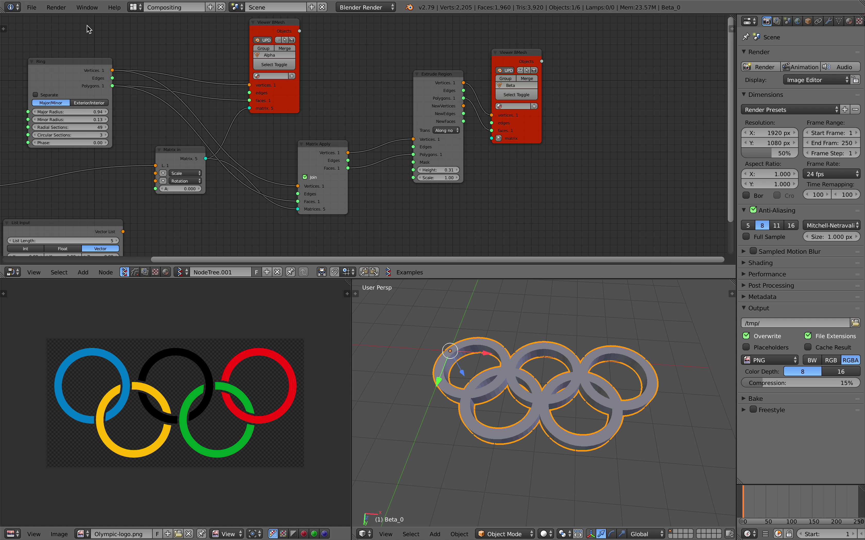
Save the project as the next incremented version of olympic_logo_001.blend on the Desktop
click(32, 8)
click(46, 86)
click(33, 9)
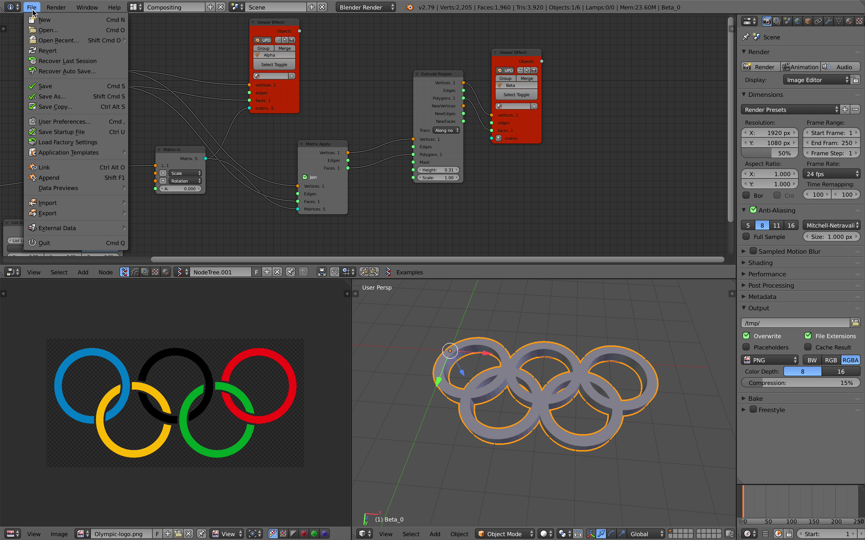
click(50, 96)
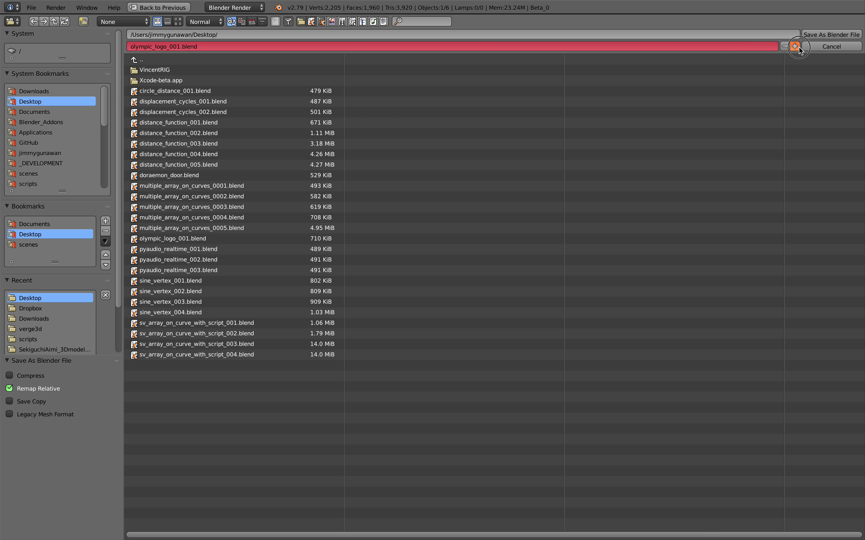
click(809, 34)
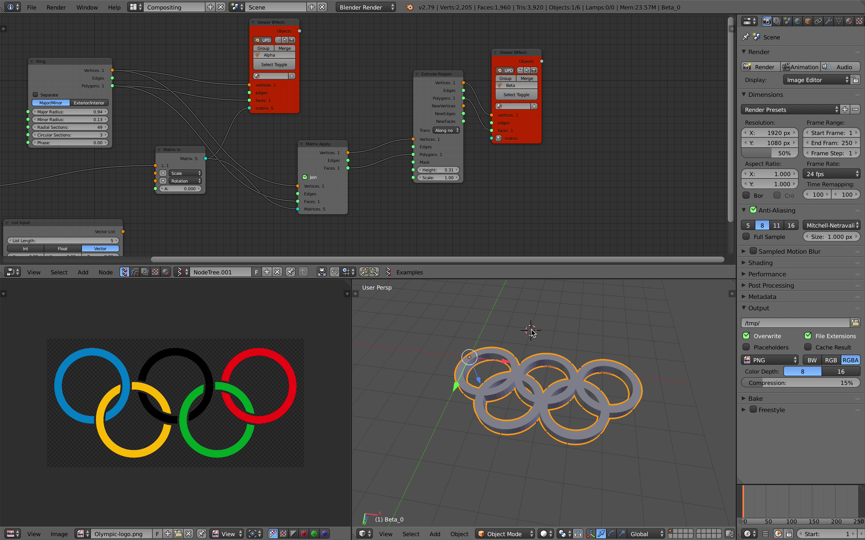
scroll(532, 333, up, 2)
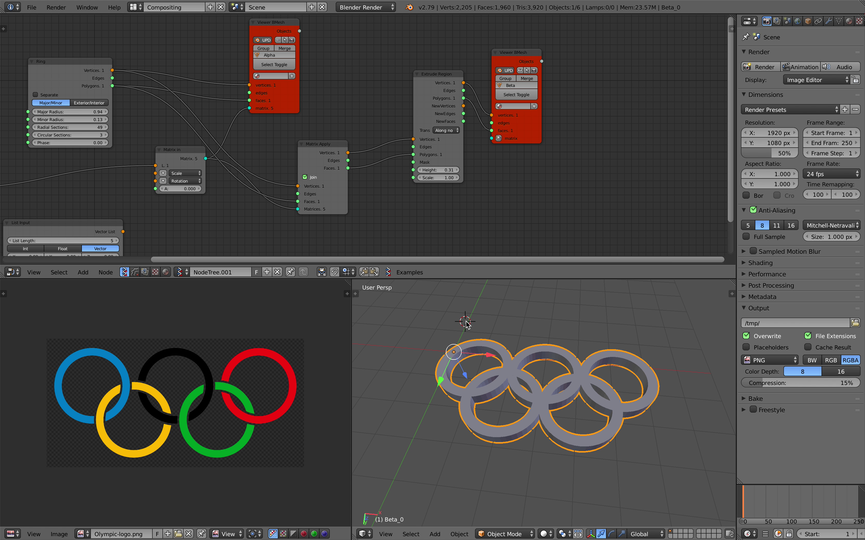
key(a)
middle_drag(485, 331, 488, 337)
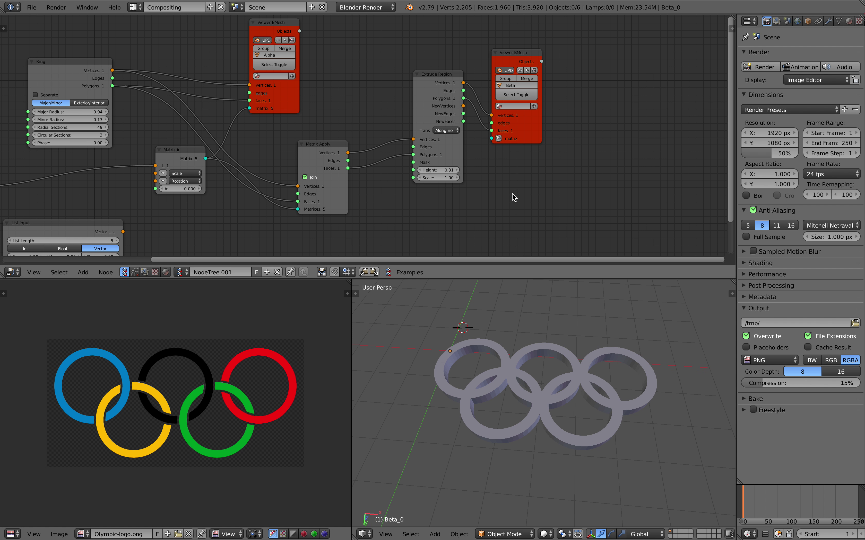
middle_drag(504, 184, 464, 198)
scroll(494, 228, up, 1)
right_click(496, 362)
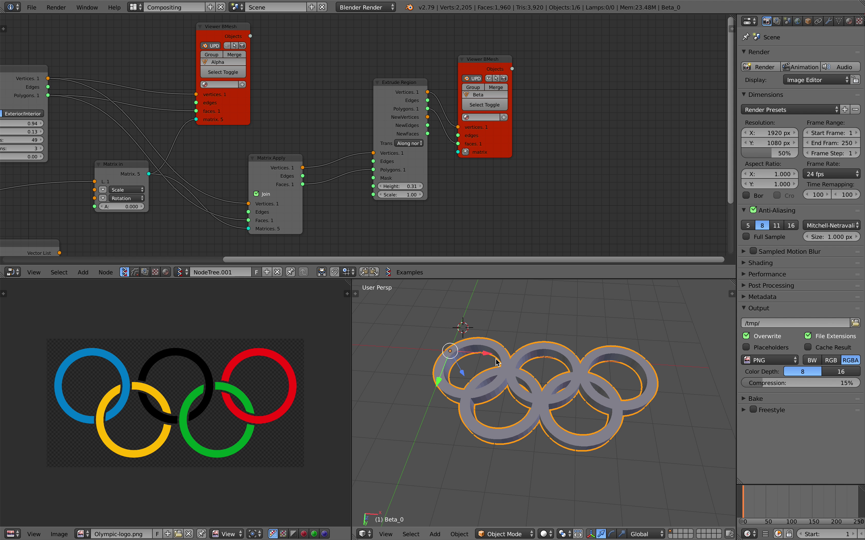
middle_drag(536, 246, 471, 264)
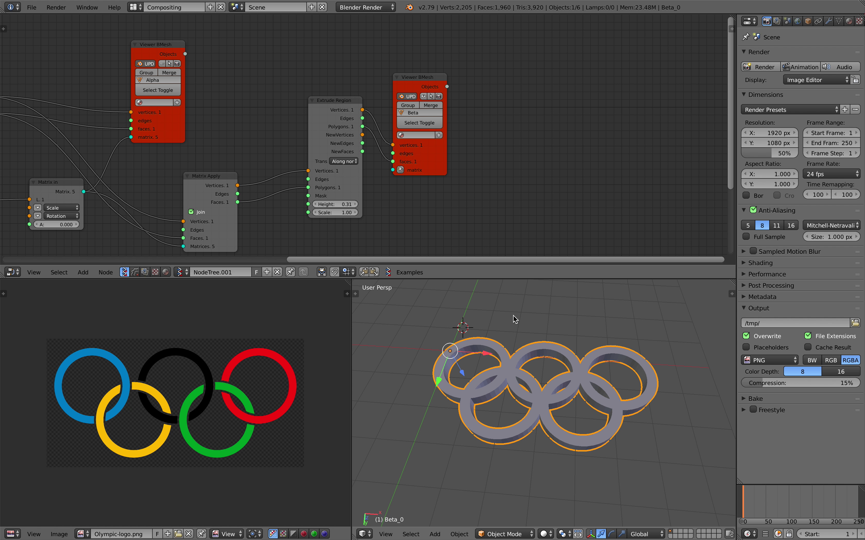
Move the Beta Viewer BMesh node up slightly and add a Circle node below it
drag(427, 164, 435, 143)
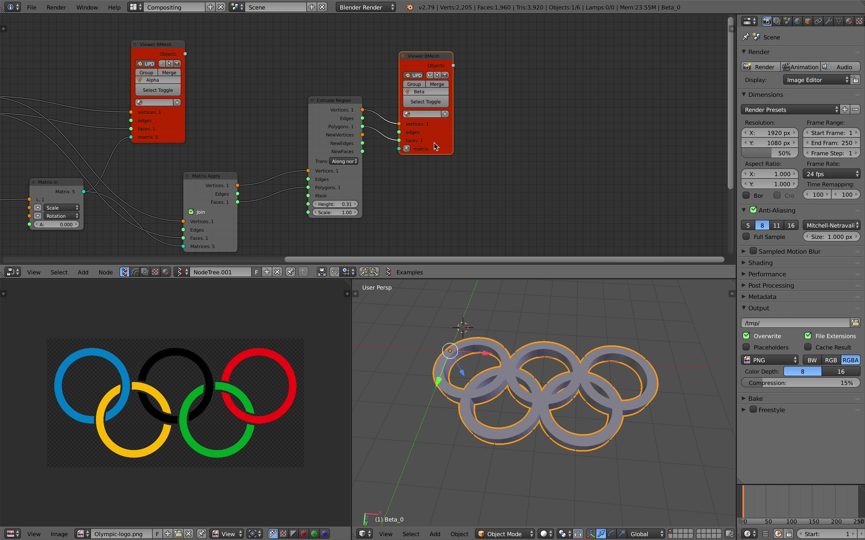
middle_drag(347, 248, 338, 237)
middle_drag(480, 177, 532, 156)
scroll(484, 166, down, 1)
key(a)
key(alt+space)
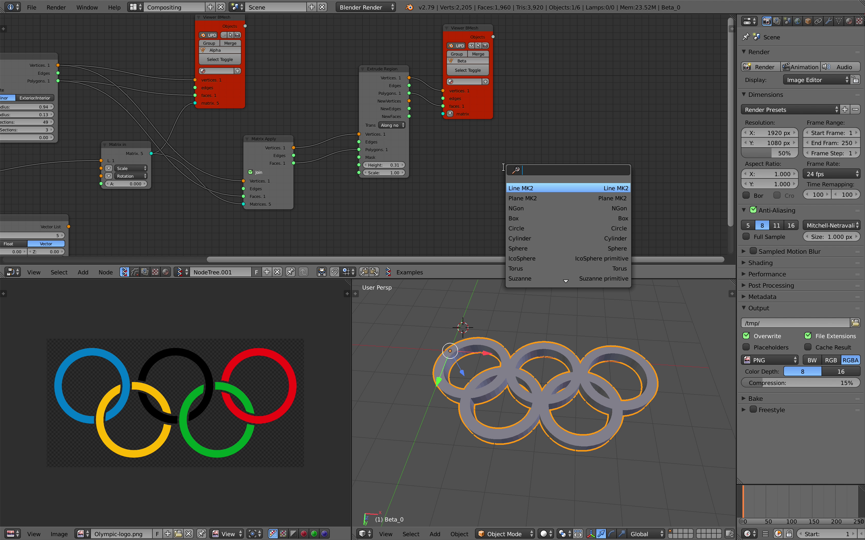
text(ci)
key(Return)
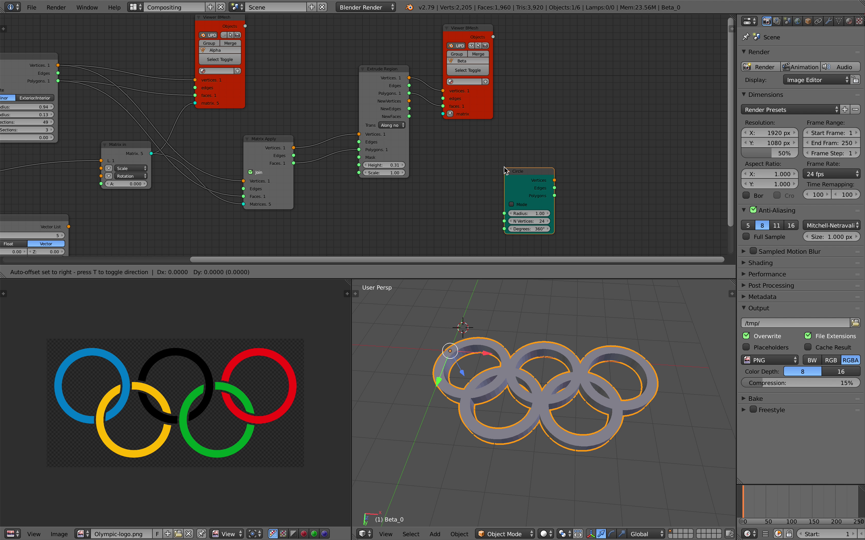
click(483, 157)
Add an Offset line node beyond the Circle node and move both nodes farther away from the extrusion setup
middle_drag(497, 153, 440, 140)
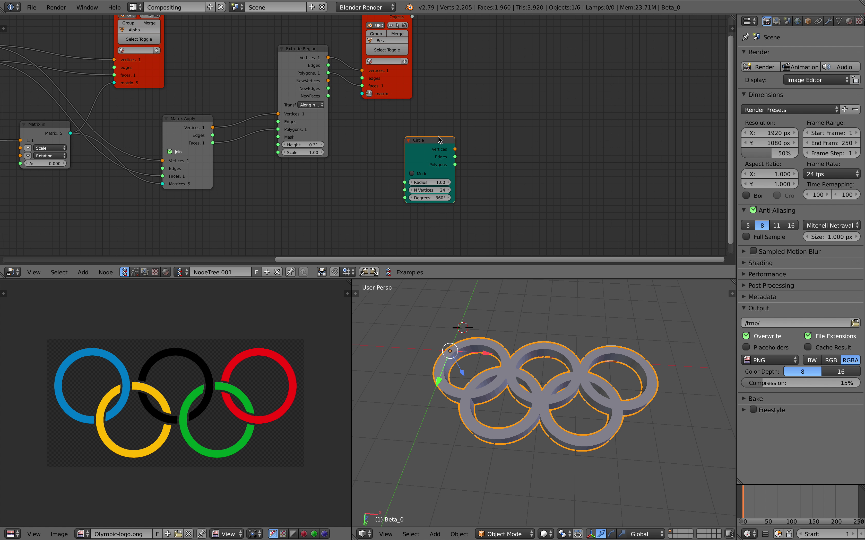
key(alt+space)
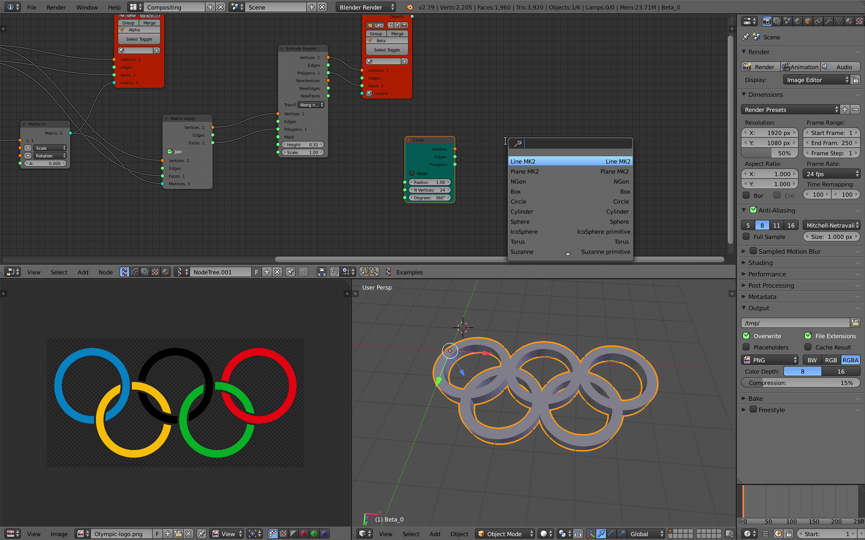
text(off)
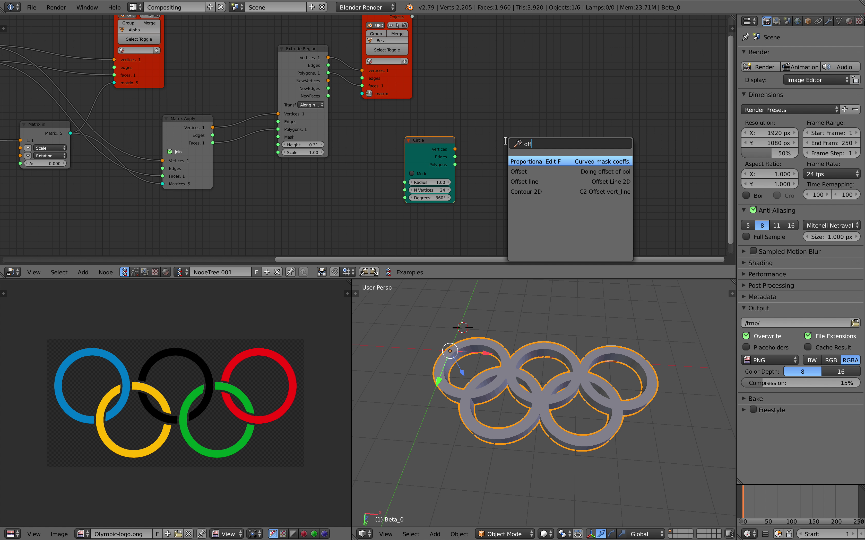
key(Down)
key(Down)
key(Return)
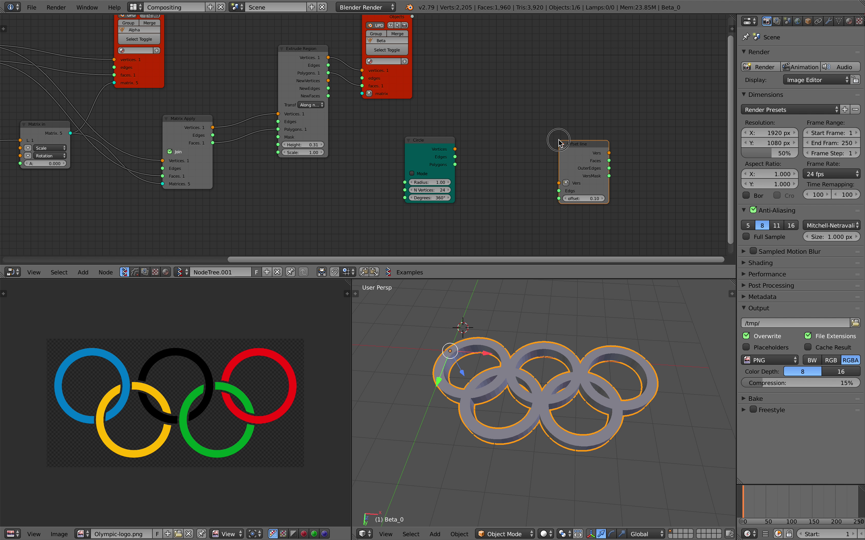
click(559, 141)
drag(423, 147, 424, 136)
scroll(423, 155, down, 2)
middle_drag(423, 155, 386, 132)
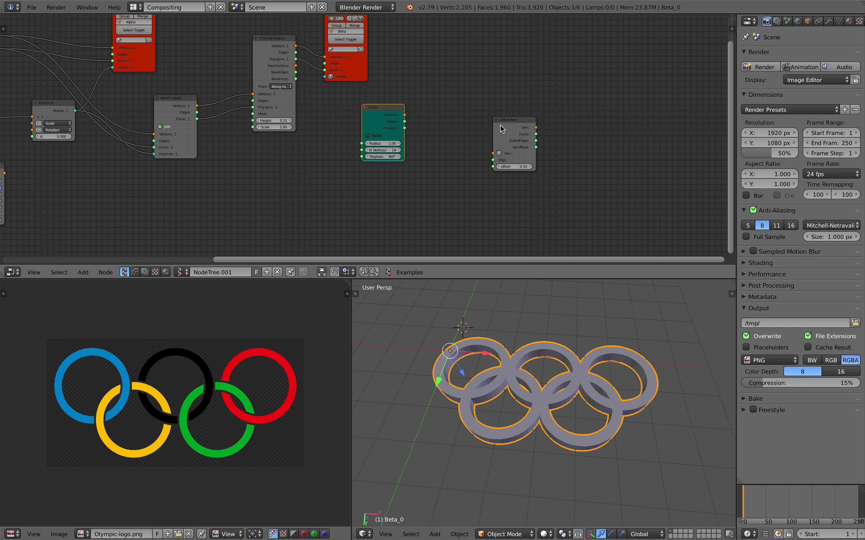
drag(501, 125, 559, 166)
drag(374, 109, 444, 115)
middle_drag(428, 118, 442, 122)
Duplicate the Matrix Apply node below the Circle node and connect the Matrix in output to the copy's Matrices input
mouse_move(238, 100)
middle_down()
mouse_move(244, 129)
mouse_move(266, 138)
mouse_move(275, 127)
middle_up()
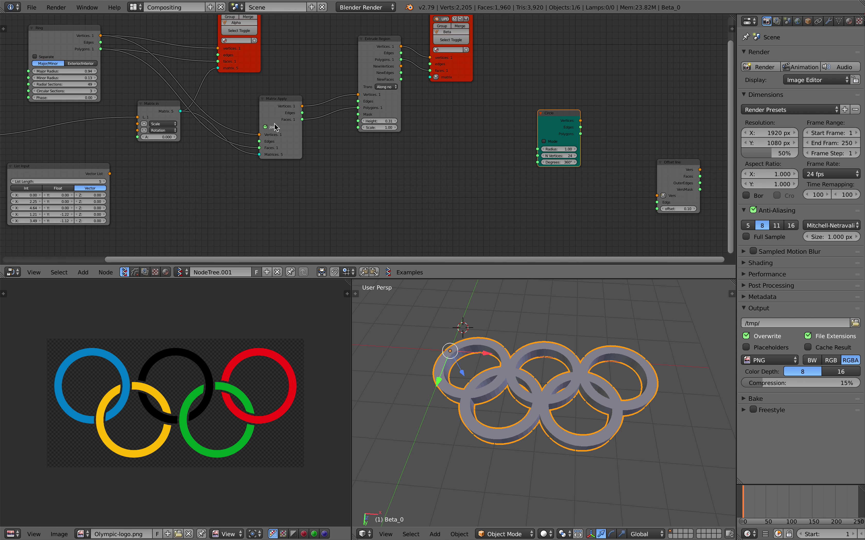
click(275, 106)
key(shift+d)
click(493, 222)
middle_drag(220, 126, 256, 106)
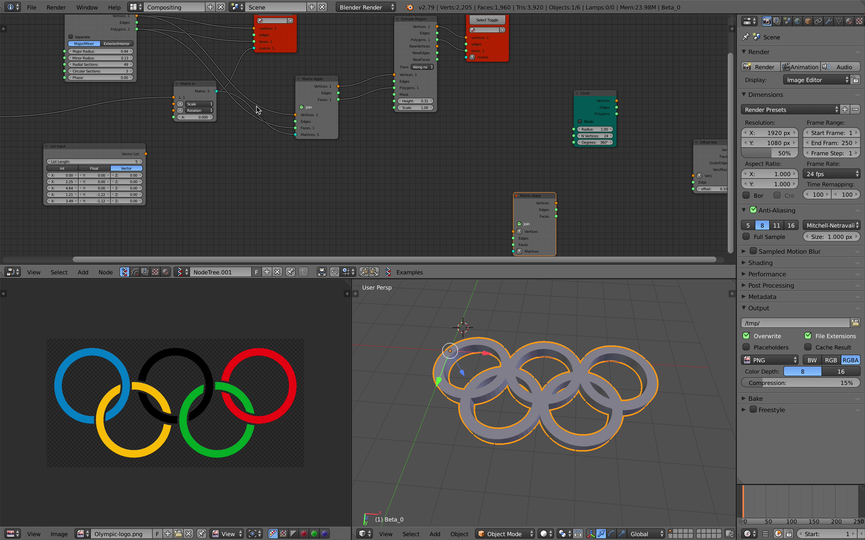
drag(198, 85, 192, 93)
middle_drag(258, 126, 222, 95)
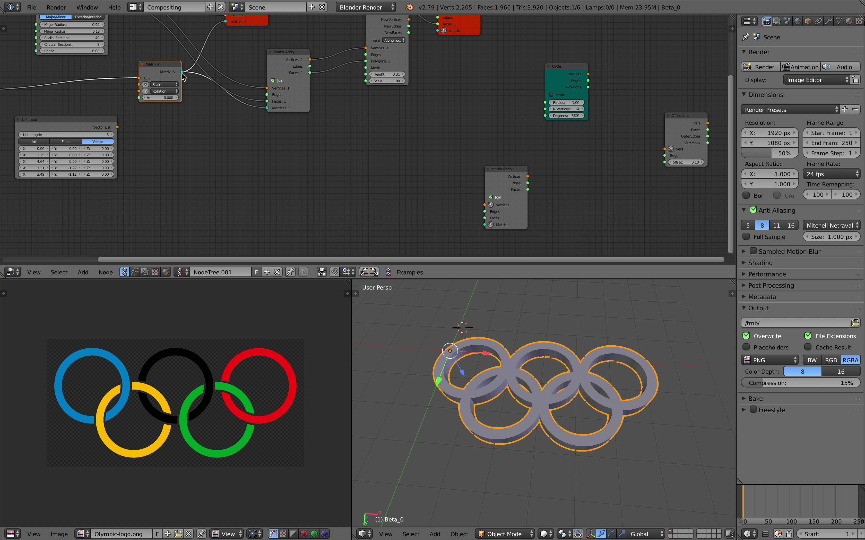
drag(182, 72, 485, 225)
Place the Circle node beside the duplicated Matrix Apply, connect its vertices and polygons, and attach a Viewer Draw node to the Matrix Apply output
drag(559, 84, 417, 155)
middle_drag(429, 164, 403, 145)
scroll(404, 146, up, 1)
mouse_move(425, 130)
mouse_down()
mouse_move(466, 190)
mouse_move(424, 144)
mouse_up()
middle_drag(493, 150, 412, 137)
right_click(412, 137)
click(412, 138)
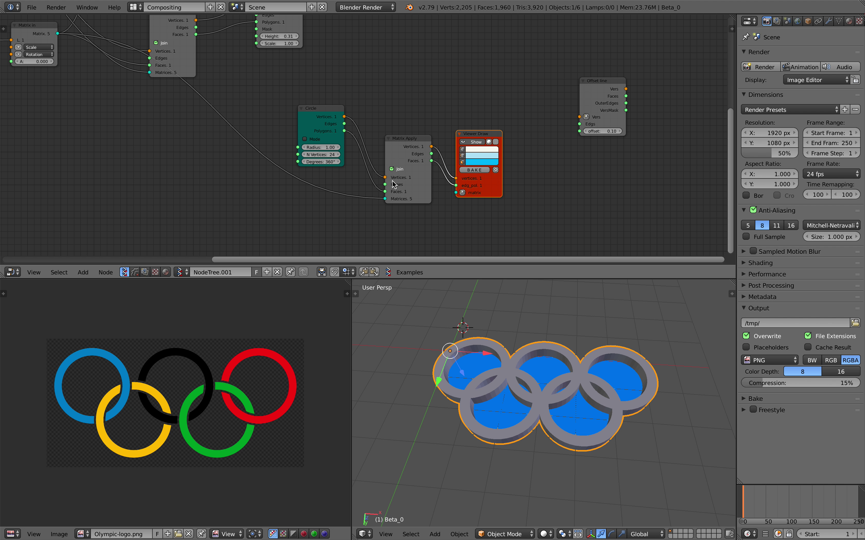
Add a Matrix in node connected to Viewer Draw's matrix input and place it below the duplicated Matrix Apply node
drag(493, 192, 501, 180)
click(483, 177)
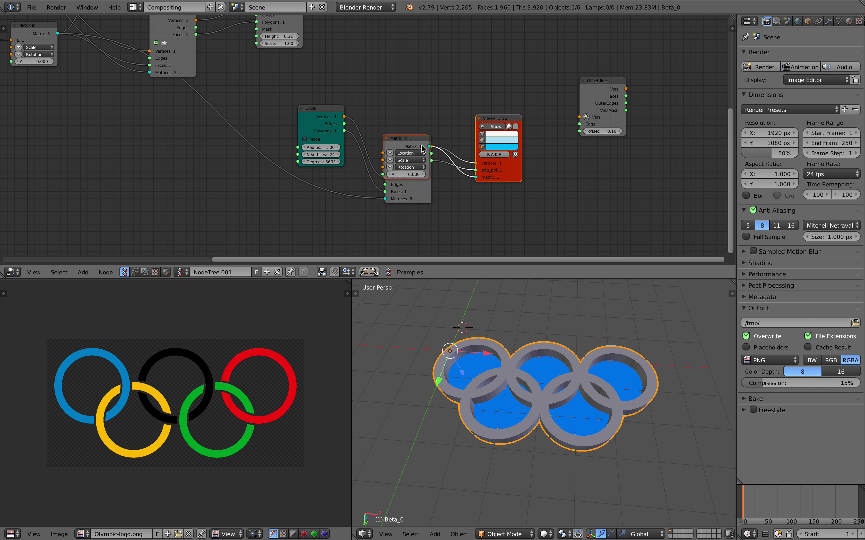
drag(420, 145, 447, 224)
middle_drag(448, 231, 456, 188)
Set the new Matrix in node's X location to 7.140 to offset the circles from the rings, and save the file
click(424, 189)
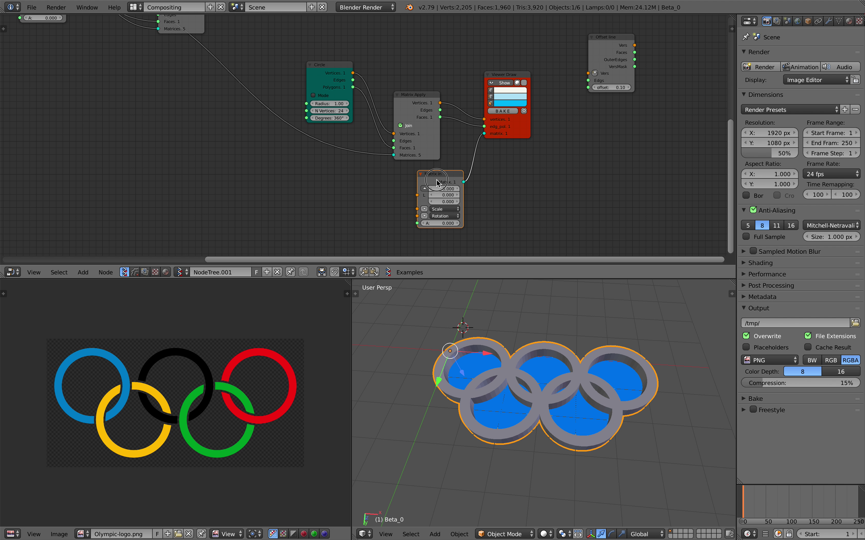
mouse_move(437, 183)
mouse_down()
mouse_move(416, 183)
mouse_move(500, 187)
mouse_up()
mouse_move(493, 345)
middle_down()
mouse_move(461, 352)
mouse_move(485, 360)
middle_up()
scroll(461, 352, down, 3)
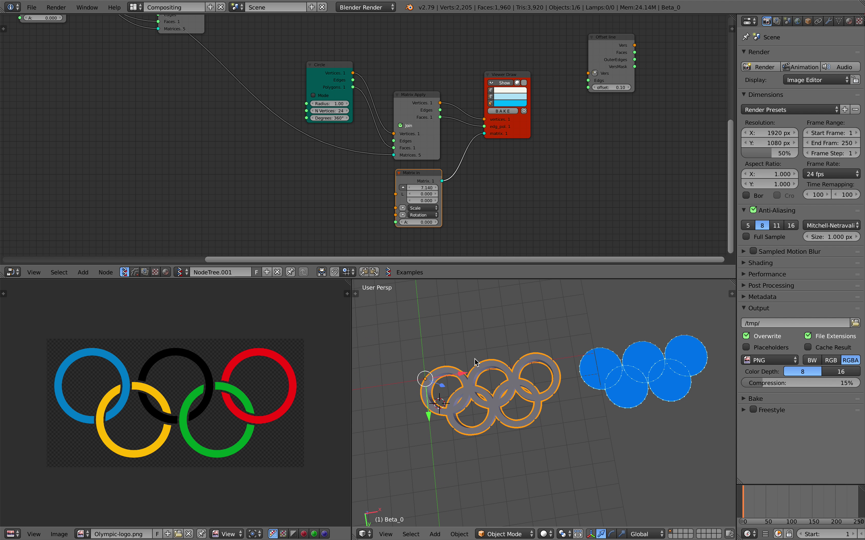
middle_drag(659, 352, 654, 353)
key(ctrl+s)
click(492, 193)
Disconnect the Circle polygons from the duplicated Matrix Apply and connect the Circle's edges to its Edges input instead
scroll(393, 166, up, 3)
middle_drag(392, 166, 346, 176)
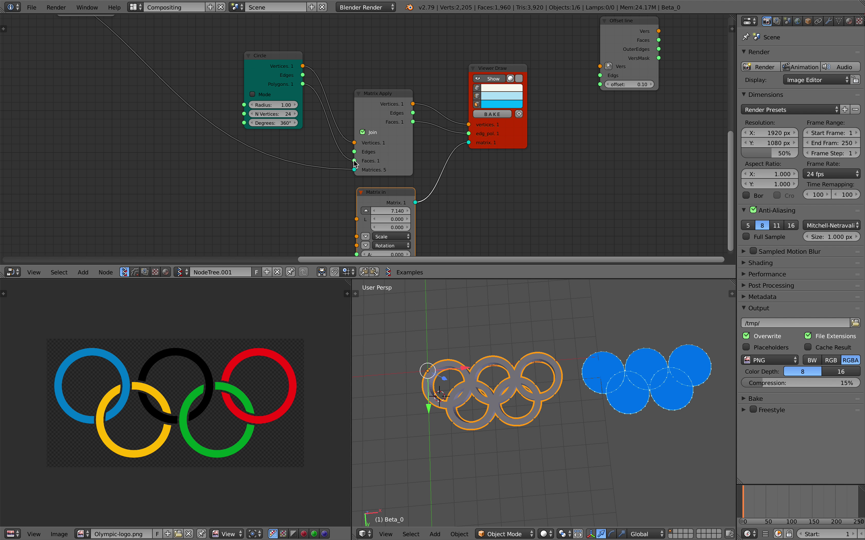
drag(354, 162, 325, 148)
drag(303, 75, 354, 152)
Move the Offset line node to between the duplicated Matrix Apply node and the Viewer Draw node
middle_drag(563, 132, 525, 164)
click(586, 66)
drag(586, 65, 459, 86)
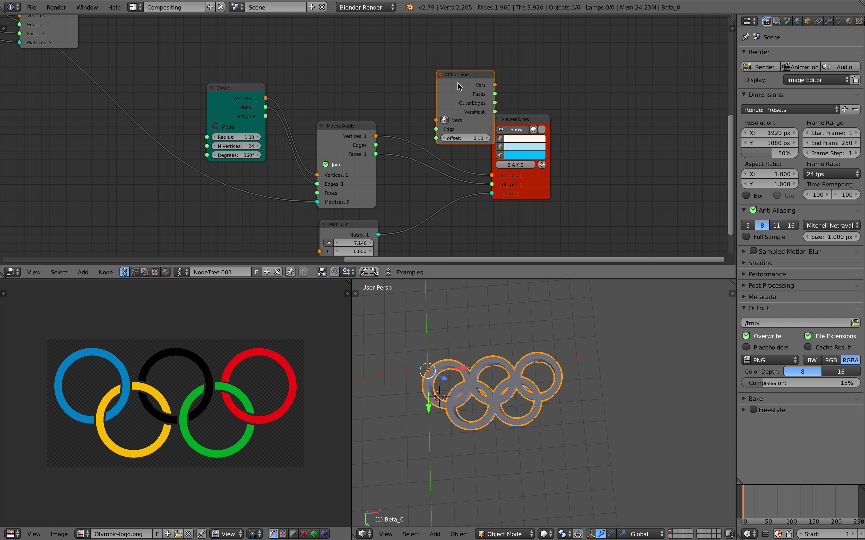
Connect the duplicated Matrix Apply's Vertices and Edges to the Offset line node, and feed its Vers and Faces into Viewer Draw
drag(515, 119, 552, 124)
mouse_move(376, 136)
mouse_down()
mouse_move(436, 121)
mouse_move(383, 143)
mouse_up()
drag(436, 131, 436, 129)
drag(495, 85, 512, 145)
drag(528, 180, 528, 180)
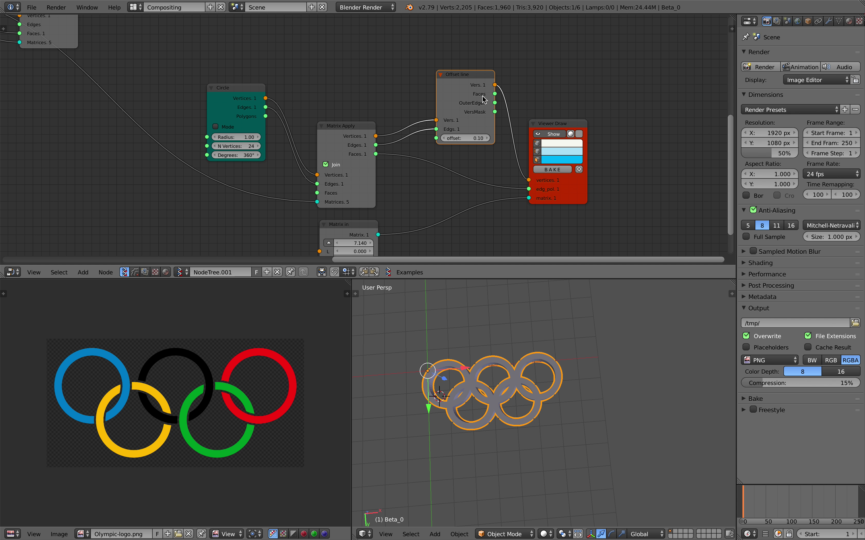
drag(495, 94, 496, 99)
drag(530, 190, 529, 189)
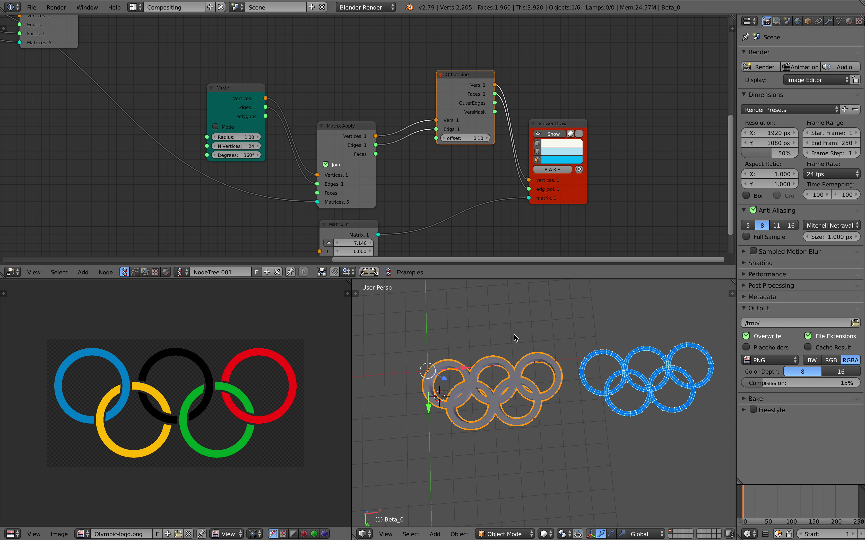
Set the Offset line node's offset to 0.11 and save over the existing file
middle_drag(388, 197, 369, 189)
mouse_move(445, 131)
mouse_down()
mouse_move(461, 131)
mouse_move(448, 130)
mouse_up()
scroll(534, 339, up, 7)
middle_drag(534, 340, 533, 368)
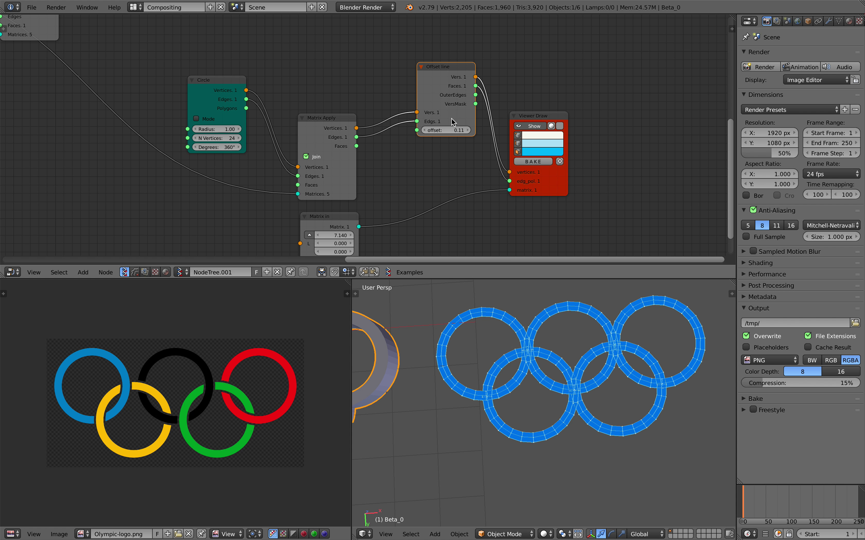
scroll(434, 139, down, 2)
middle_drag(459, 143, 517, 173)
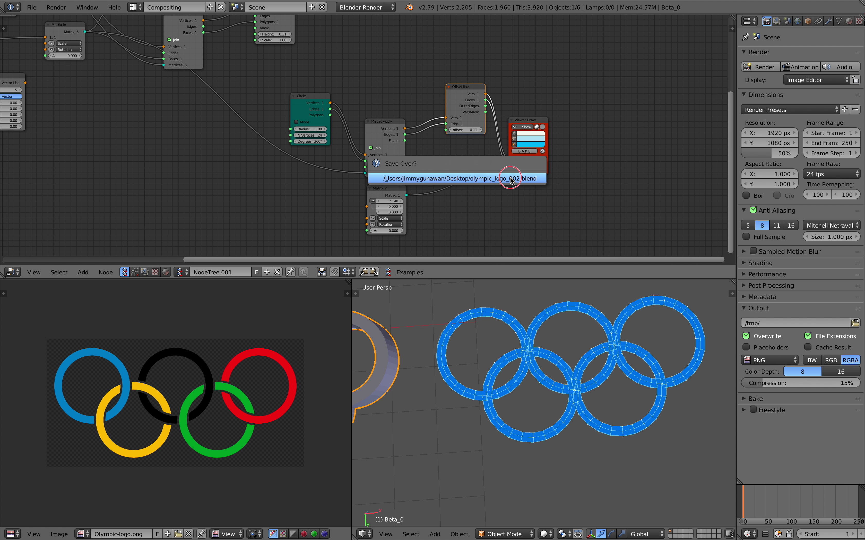
scroll(510, 177, down, 1)
scroll(540, 327, down, 3)
middle_drag(540, 327, 537, 361)
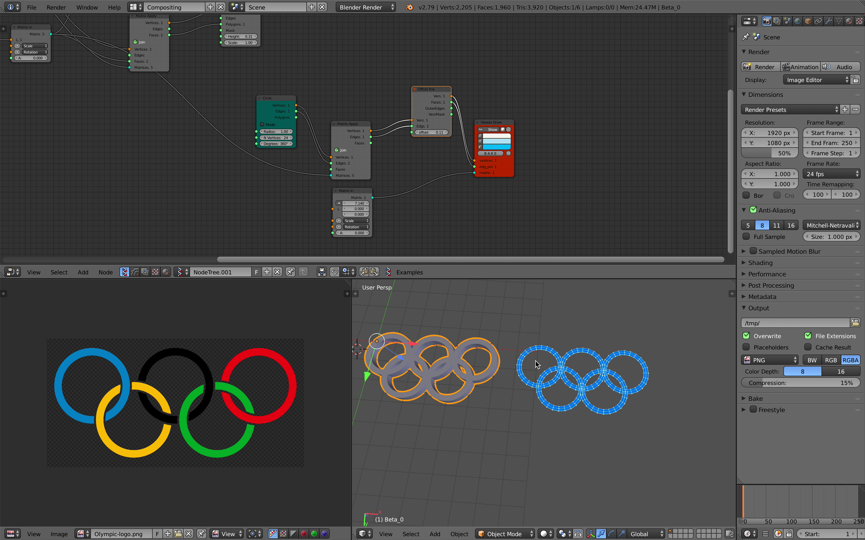
Deselect all objects in the 3D view and move the Viewer Draw node slightly farther from the Offset line node
key(a)
scroll(445, 179, up, 2)
middle_drag(378, 109, 342, 128)
drag(393, 95, 392, 93)
drag(466, 133, 481, 134)
key(KP_Decimal)
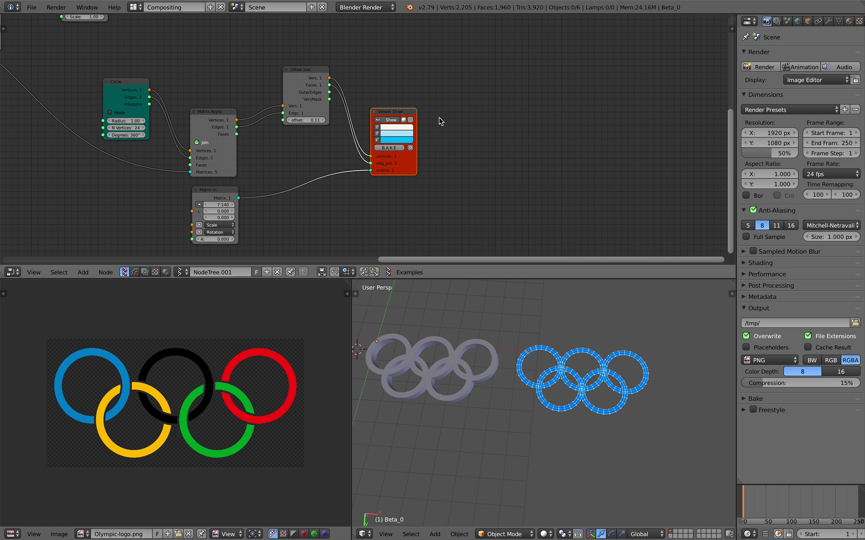
key(alt+space)
text(polylie)
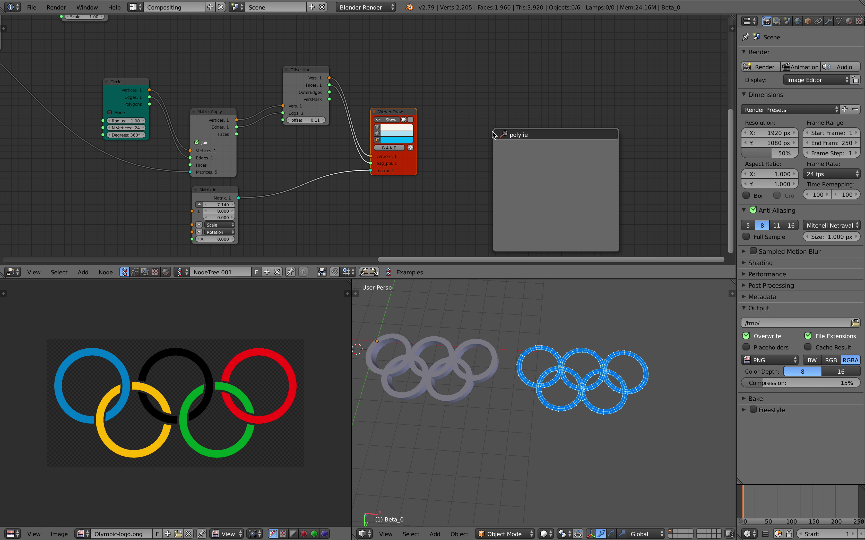
key(Escape)
Add a Polyline Viewer MK1 node beyond the Viewer Draw node and save over the existing file
key(shift+a)
click(492, 132)
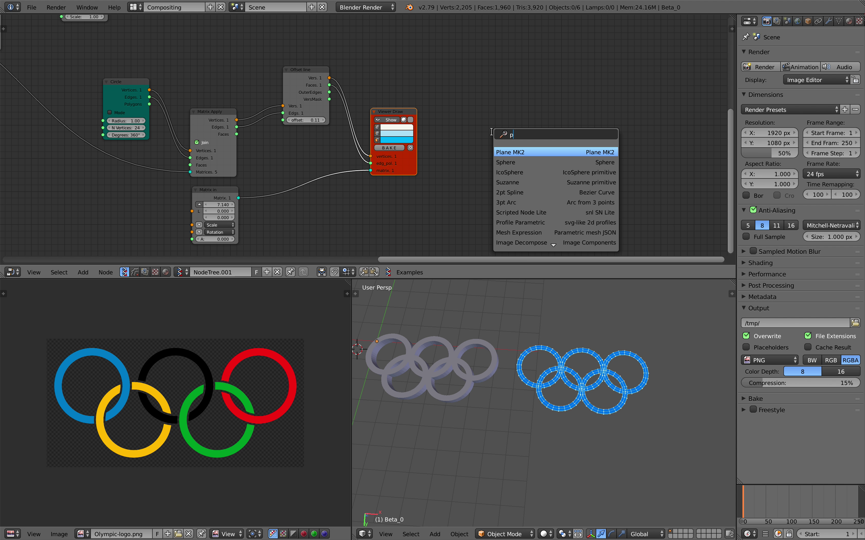
text(olyli)
key(Return)
click(508, 125)
key(ctrl+s)
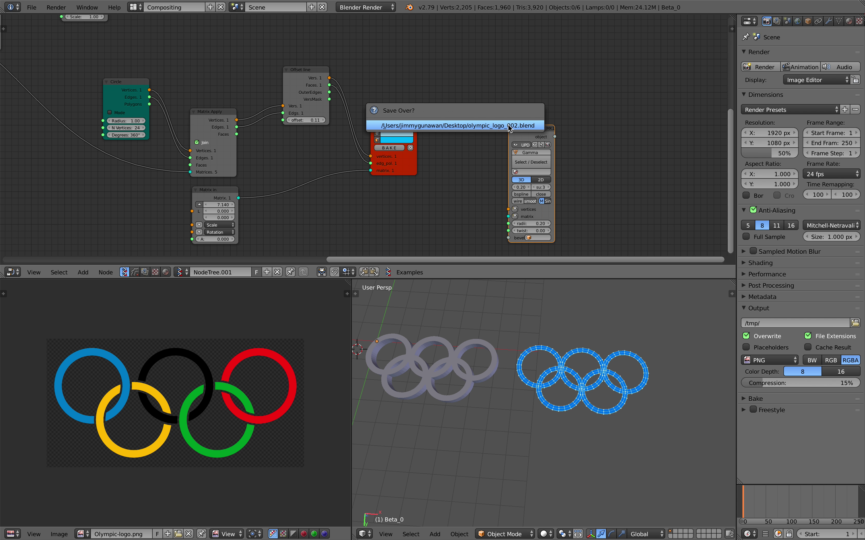
click(510, 128)
Connect the second Matrix Apply's Vertices to the Polyline Viewer MK1, and tidy the layout by widening the viewer and raising Offset line
scroll(406, 72, down, 3)
drag(306, 37, 336, 67)
drag(218, 83, 503, 180)
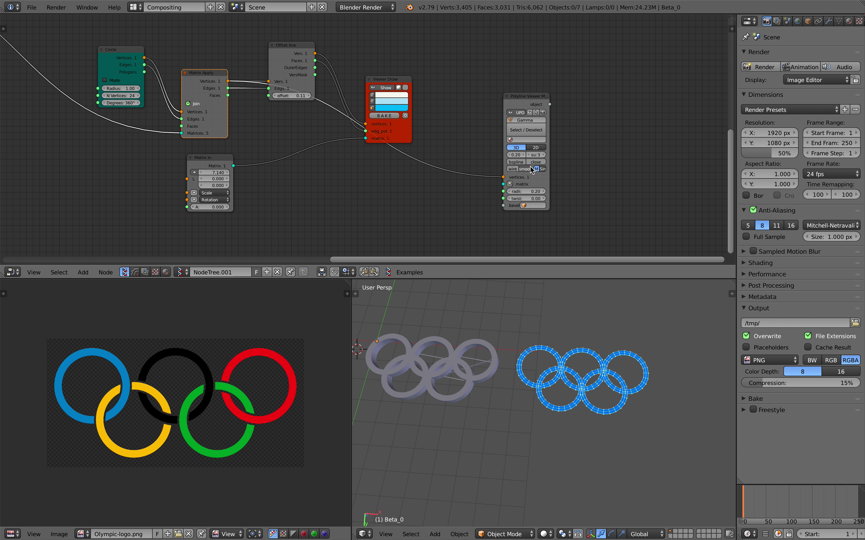
drag(548, 168, 576, 164)
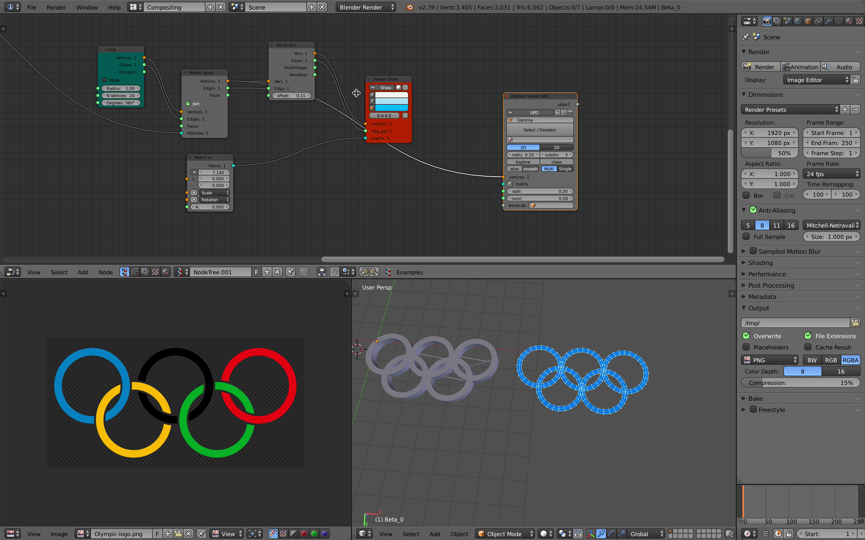
drag(292, 54, 295, 33)
scroll(500, 190, up, 1)
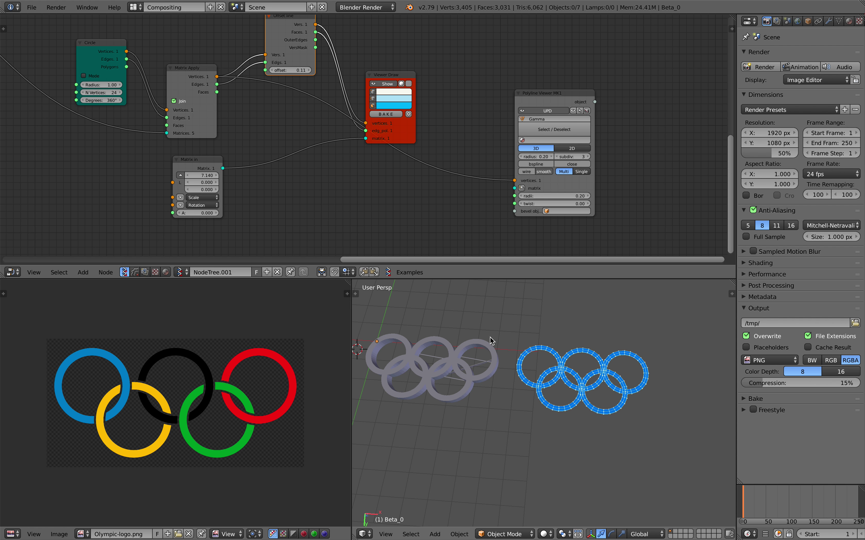
Add a Matrix in node on the Polyline Viewer MK1's matrix input and set its Y location to 4.380
scroll(490, 349, up, 1)
click(520, 190)
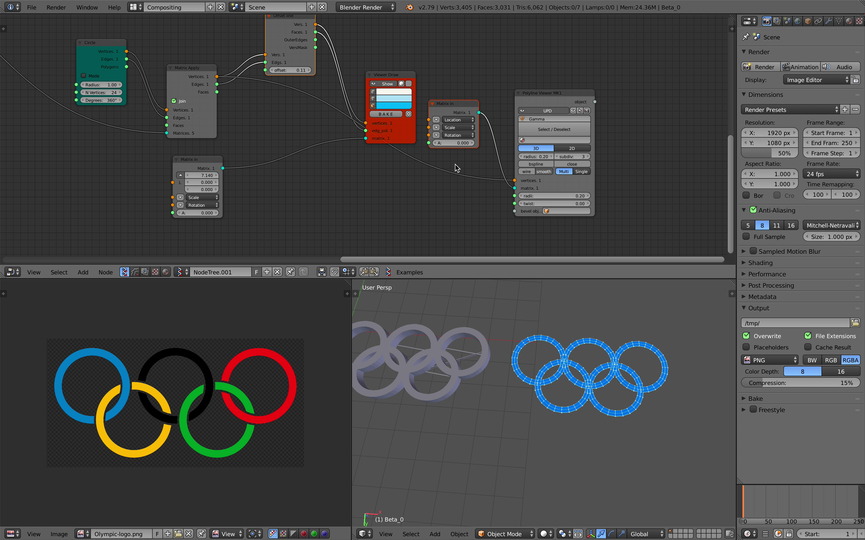
drag(445, 108, 450, 183)
middle_drag(451, 183, 457, 158)
click(449, 172)
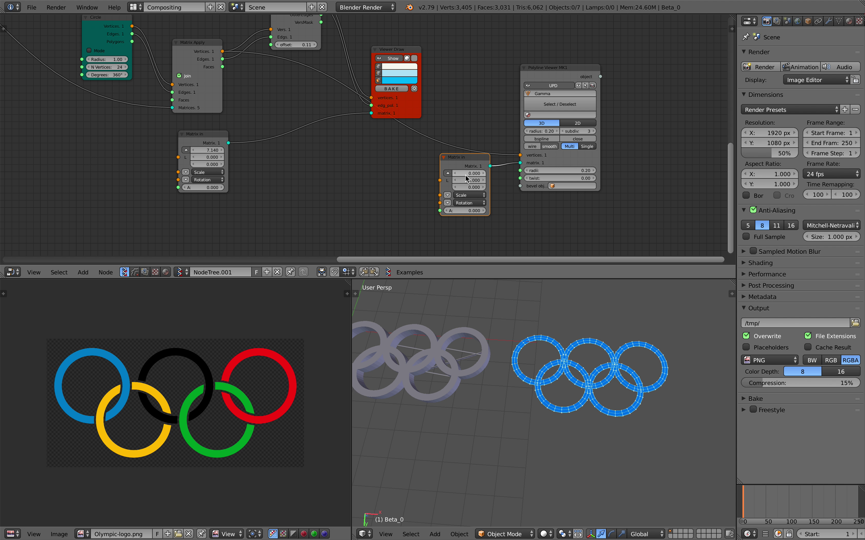
drag(471, 180, 504, 180)
Switch the 3D view to the top view to compare the logo versions, and save the file
middle_drag(497, 368, 548, 374)
click(388, 533)
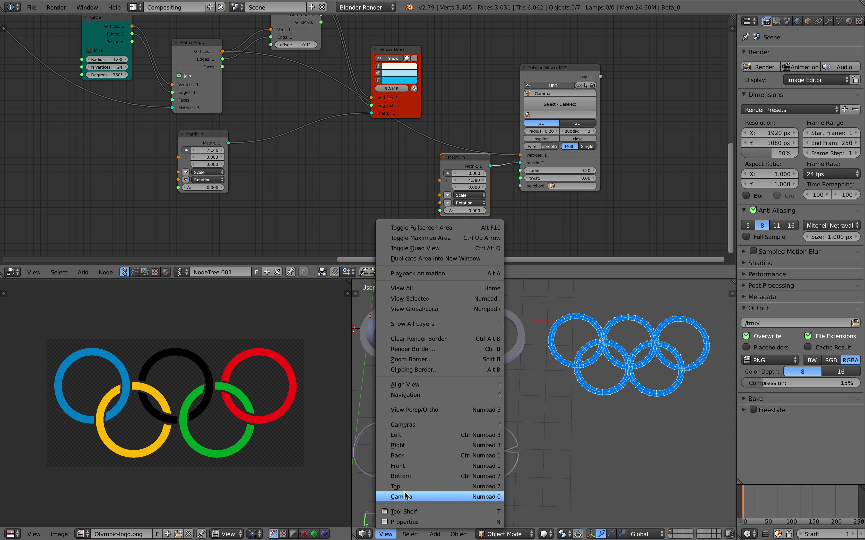
click(407, 486)
middle_drag(543, 432, 531, 416)
key(ctrl+s)
click(551, 414)
Duplicate the second Matrix Apply node and place the copy below, between the two Matrix in nodes
scroll(365, 139, down, 2)
middle_drag(372, 152, 408, 181)
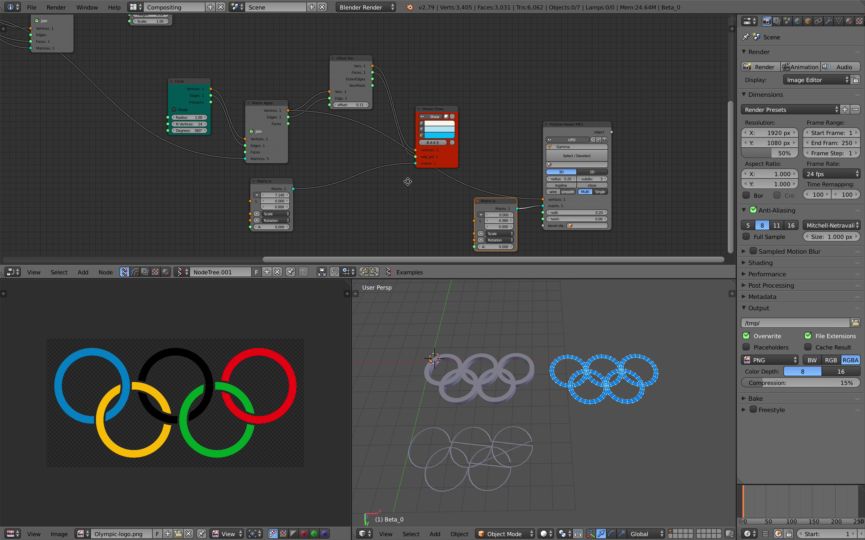
click(284, 124)
middle_drag(267, 114, 253, 86)
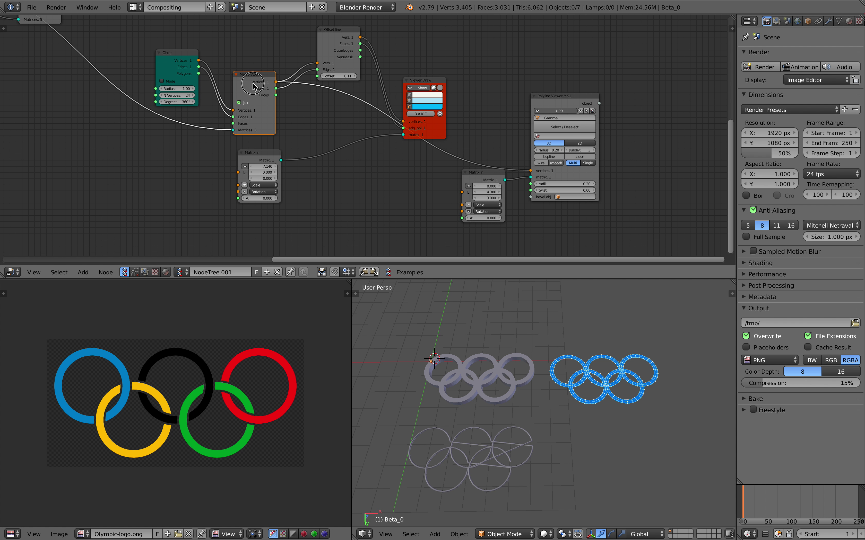
key(shift+d)
click(361, 189)
Connect the five ring matrices and the Circle's Vertices and Edges to the new Matrix Apply node
scroll(361, 189, down, 3)
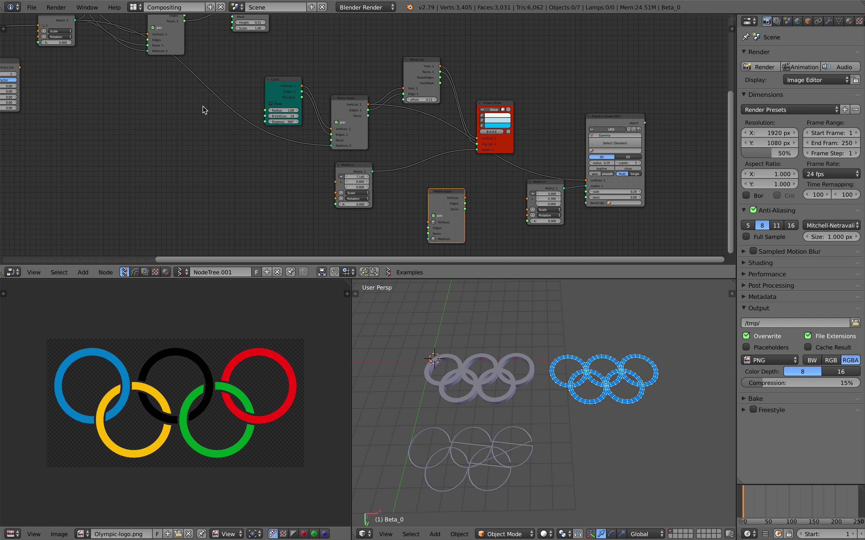
drag(101, 43, 436, 239)
scroll(347, 118, up, 2)
middle_drag(400, 201, 292, 167)
mouse_move(221, 42)
mouse_down()
mouse_move(357, 183)
mouse_move(370, 185)
mouse_move(282, 89)
mouse_move(222, 48)
mouse_up()
Connect the new Matrix Apply's Vertices output to the Polyline Viewer MK1's vertices input
middle_drag(362, 143, 300, 121)
scroll(300, 120, up, 1)
drag(314, 128, 519, 143)
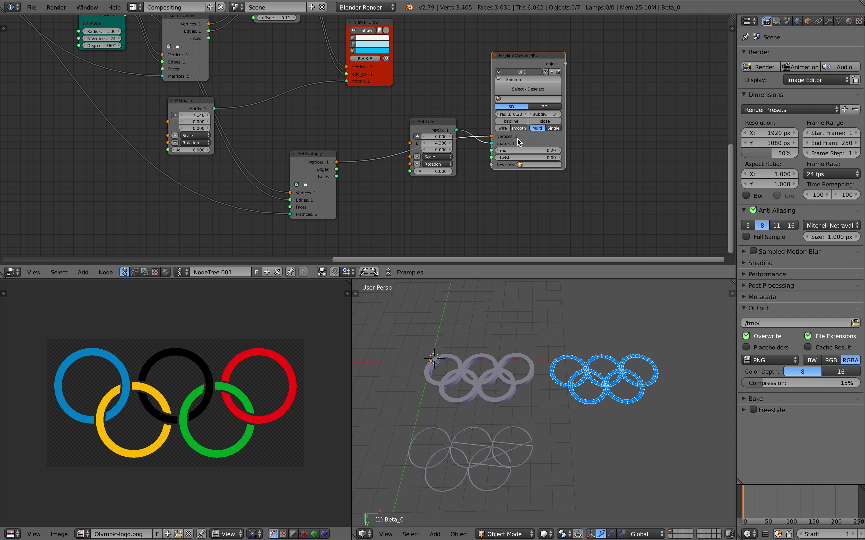
Delete the Matrix in node feeding the Polyline Viewer MK1 and turn off Join on the new Matrix Apply
drag(435, 125, 422, 174)
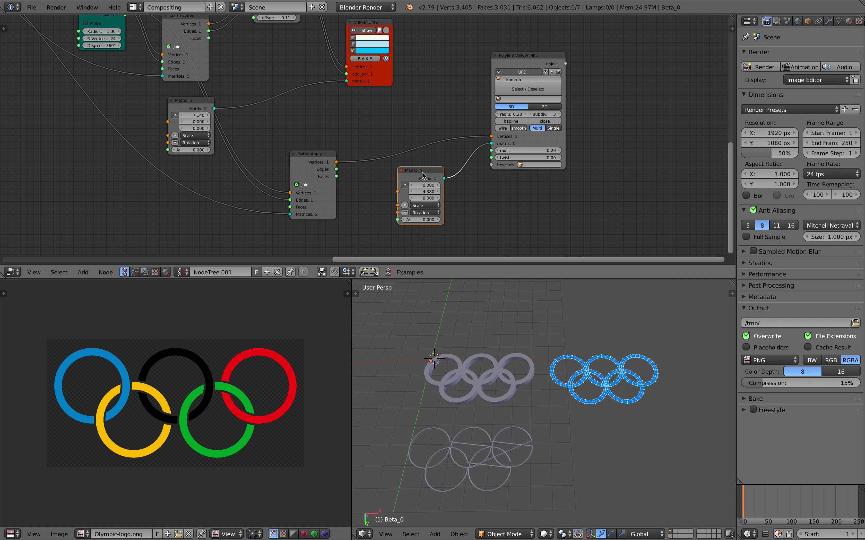
key(x)
middle_drag(423, 175, 417, 187)
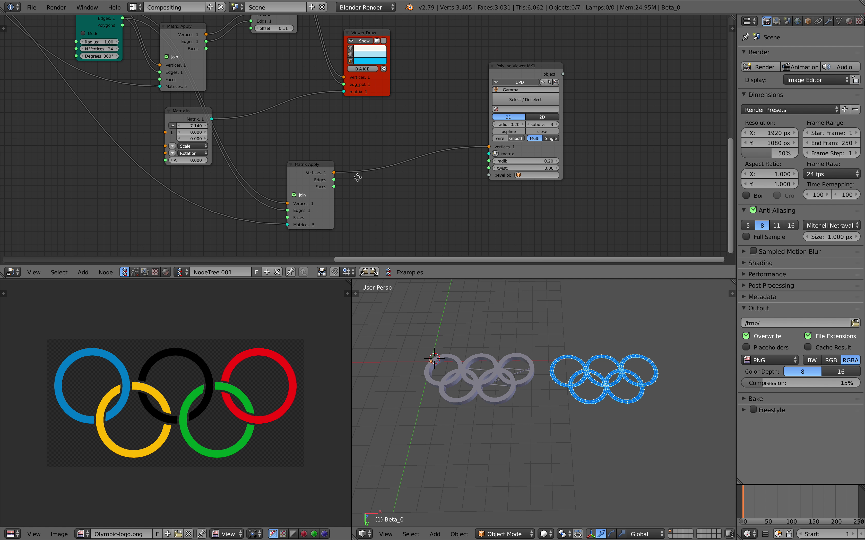
mouse_move(342, 178)
middle_down()
mouse_move(390, 200)
mouse_move(356, 182)
middle_up()
scroll(356, 199, down, 1)
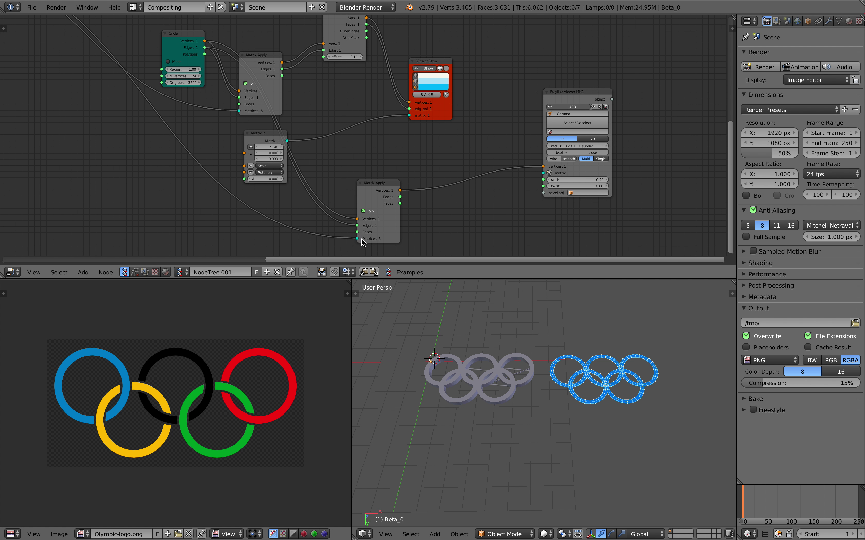
middle_drag(436, 216, 417, 203)
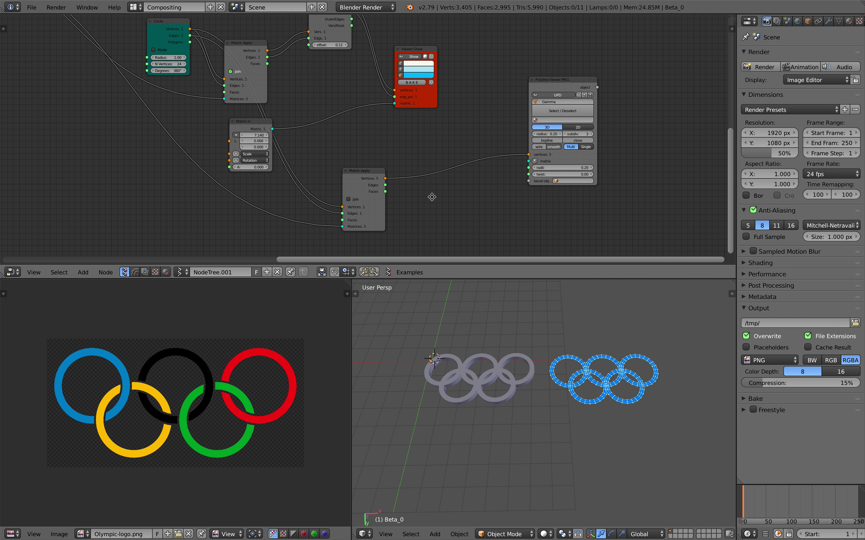
Add a new Matrix in node on the Polyline Viewer MK1's matrix input and set its Y location to 3.900
click(530, 161)
drag(472, 98, 483, 183)
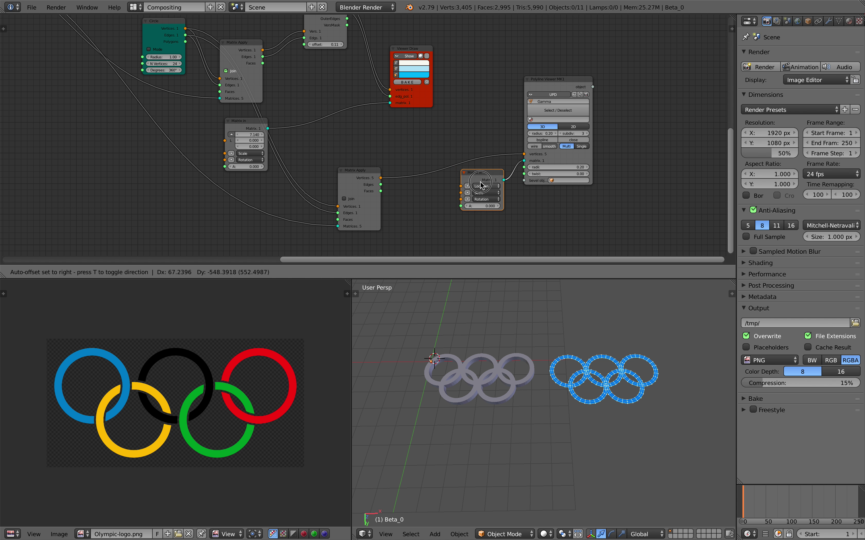
click(467, 187)
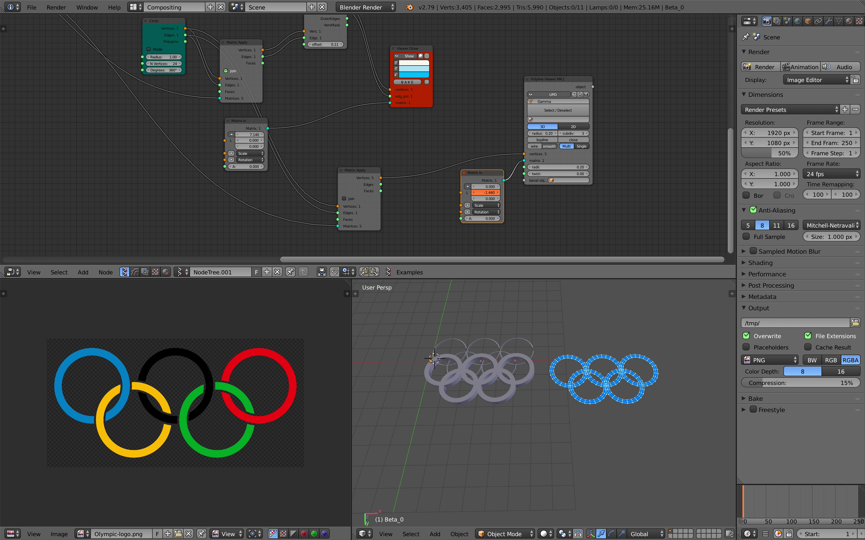
drag(486, 192, 522, 192)
Enable the close option on the Polyline Viewer MK1 to close the gaps in the polyline rings
scroll(559, 455, up, 3)
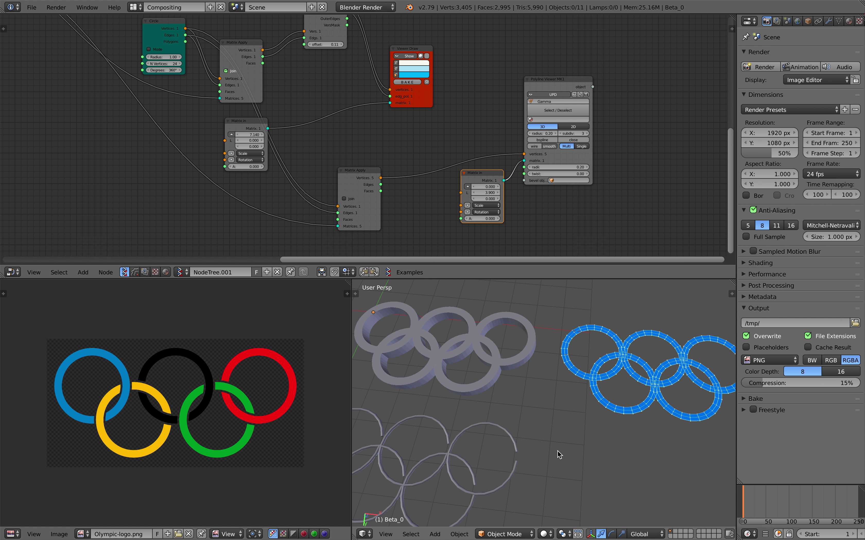
scroll(559, 455, up, 5)
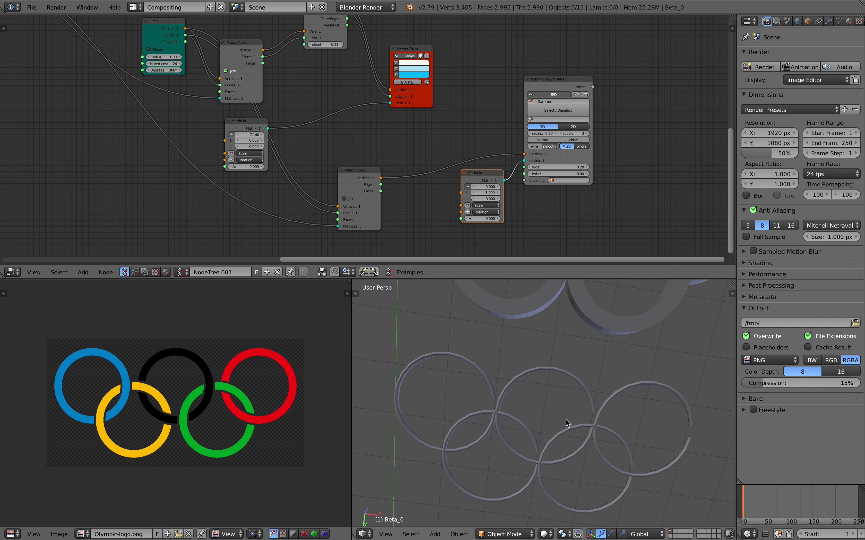
middle_drag(567, 423, 570, 408)
middle_drag(586, 373, 595, 403)
scroll(512, 149, up, 3)
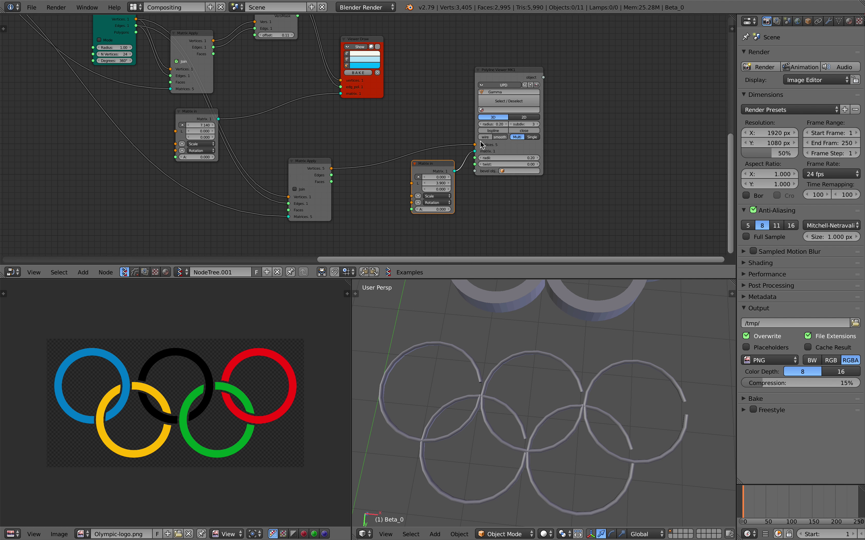
click(600, 134)
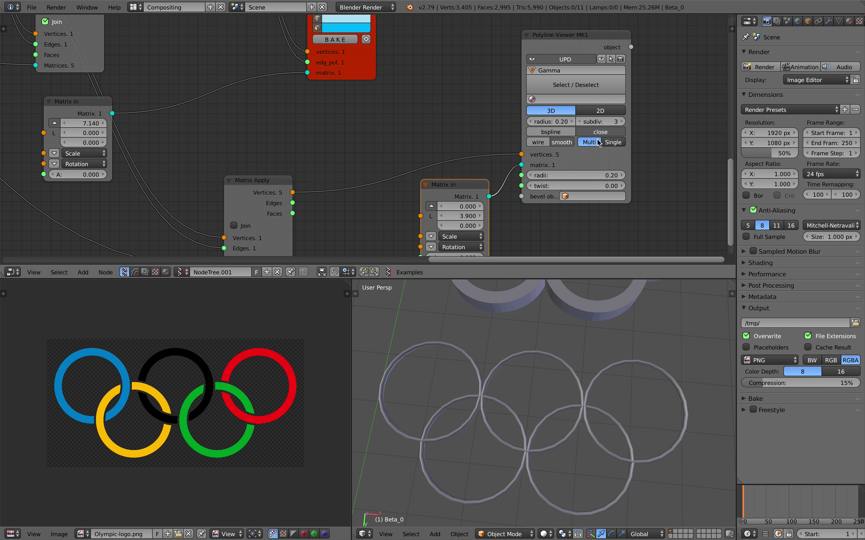
Select the polyline rings one at a time in the 3D view, finishing with the first ring of the upper row
right_click(596, 380)
right_click(562, 367)
right_click(478, 353)
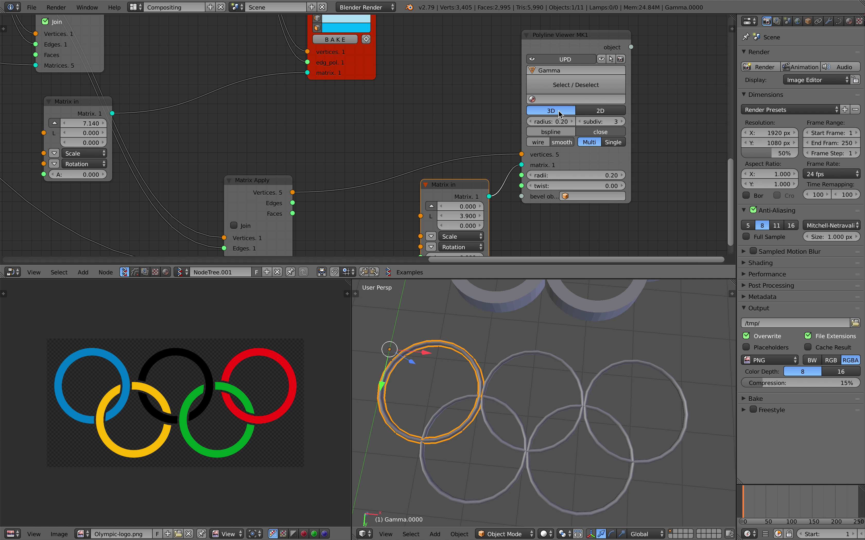
Enable the bspline option on the Polyline Viewer MK1, deselect everything, and save the file
click(550, 134)
click(551, 134)
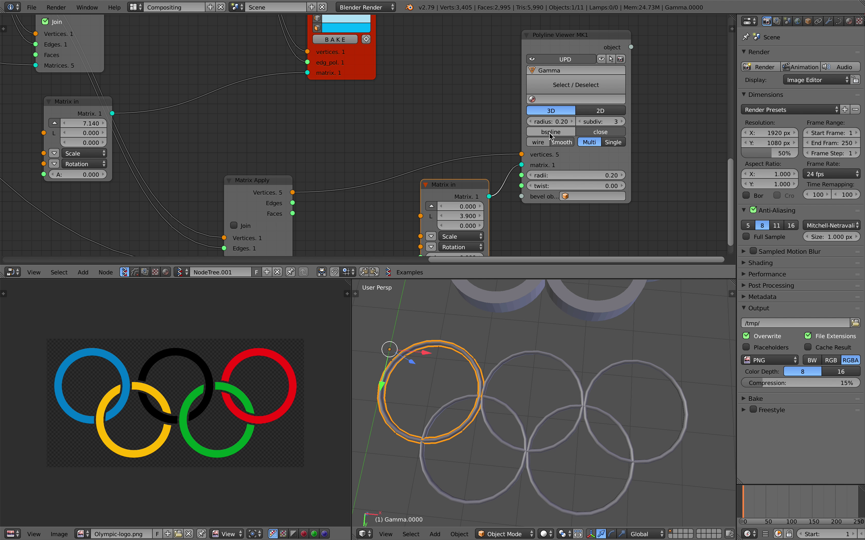
click(551, 134)
key(a)
key(ctrl+s)
middle_drag(552, 404, 533, 398)
click(557, 405)
scroll(553, 407, down, 2)
key(ctrl+s)
click(532, 398)
click(533, 399)
Set the Polyline Viewer MK1's radii to 0.48 and save the file
scroll(531, 193, up, 1)
drag(571, 182, 593, 183)
scroll(583, 392, down, 1)
key(ctrl+s)
click(582, 396)
scroll(583, 396, down, 2)
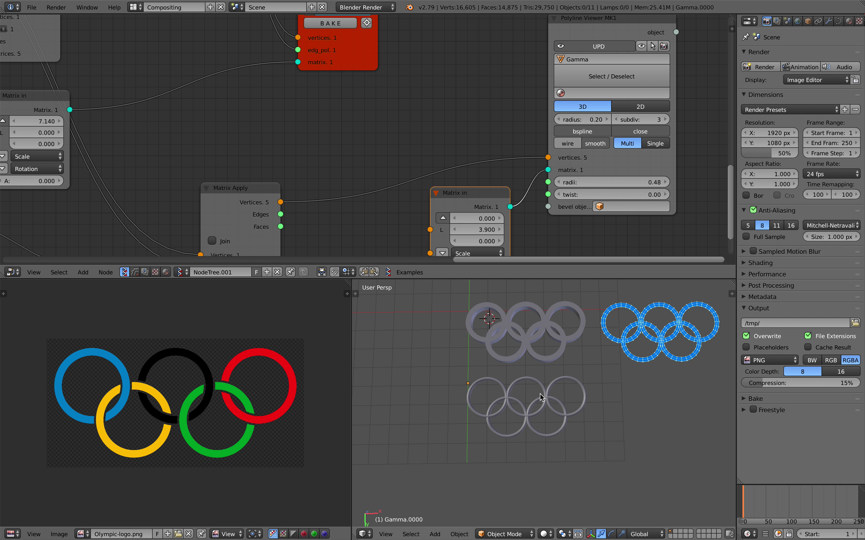
Frame all three logo versions together in the 3D view and save the file
middle_drag(540, 398, 514, 429)
click(389, 531)
click(599, 404)
shift+middle_drag(574, 381, 556, 406)
scroll(226, 127, down, 3)
key(ctrl+s)
middle_drag(77, 118, 334, 156)
click(332, 143)
Move the Matrix in node with the 7.140 X location close to the Viewer Draw node and save the file
scroll(307, 144, down, 3)
scroll(391, 171, down, 1)
drag(394, 146, 482, 116)
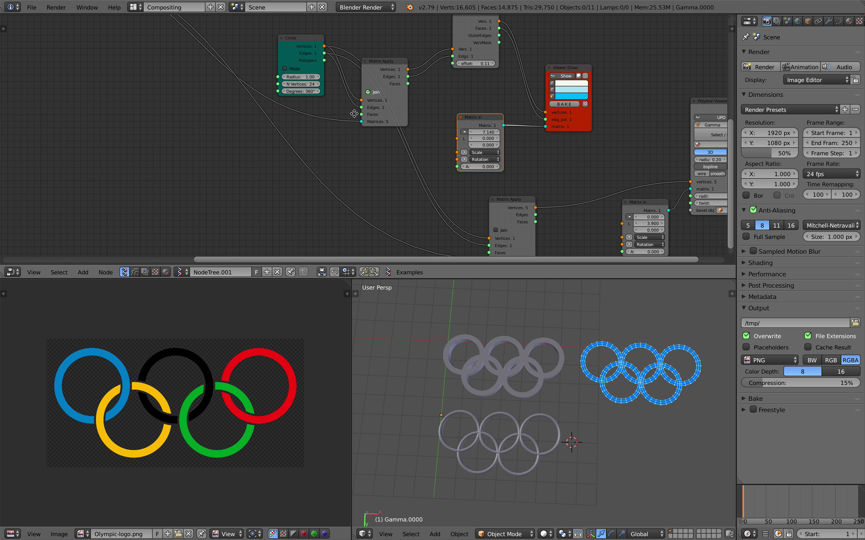
middle_drag(110, 47, 480, 197)
middle_drag(355, 186, 472, 193)
key(ctrl+s)
click(472, 190)
Set the Bricks grid node's unit width to 2.34, unit height to 1.46, width to 7.82 and height to 4.10
scroll(411, 161, up, 4)
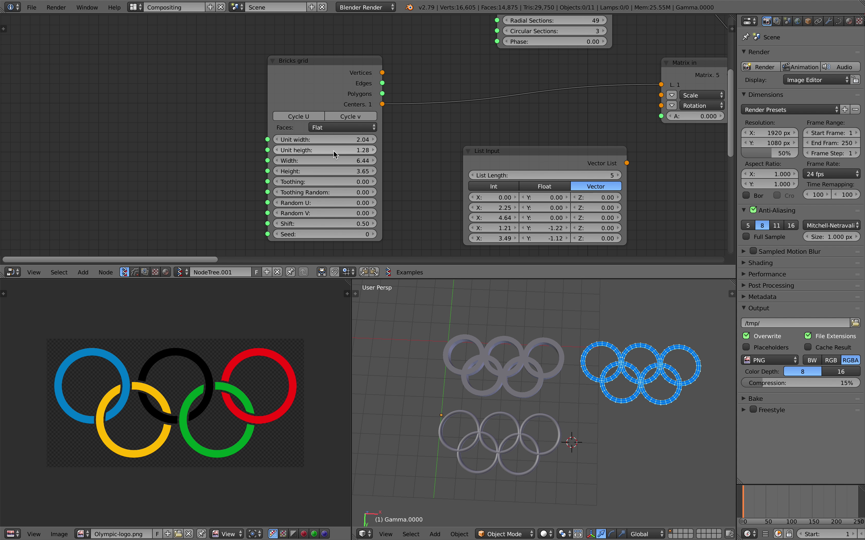
drag(333, 150, 366, 140)
mouse_move(342, 174)
mouse_down()
mouse_move(393, 171)
mouse_move(326, 182)
mouse_move(357, 161)
mouse_move(349, 160)
mouse_up()
shift+middle_drag(576, 373, 510, 377)
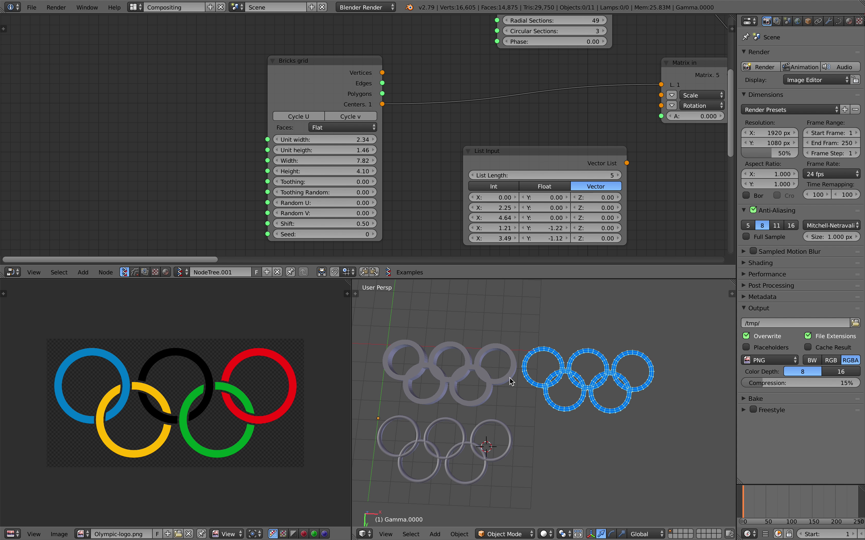
Compare the extruded, polyline and offset-line logo versions in the 3D view, clear the selection and save the file
scroll(562, 388, down, 1)
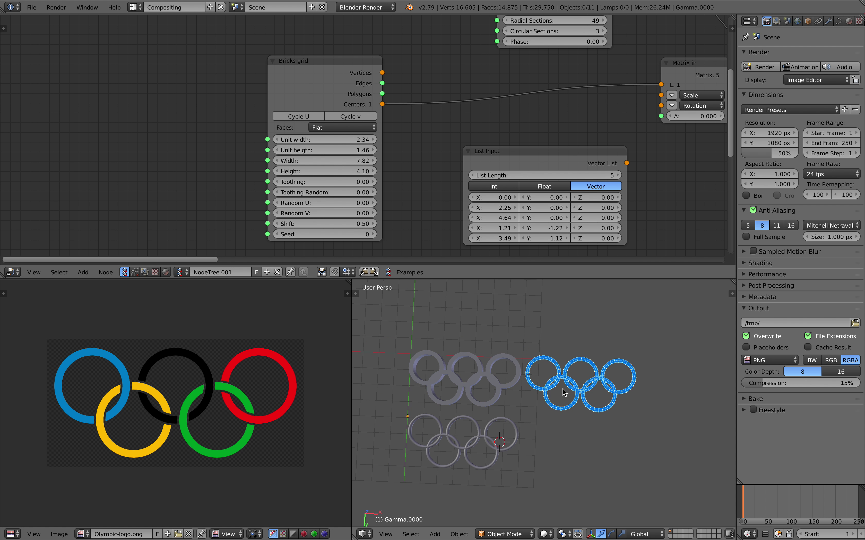
key(a)
key(a)
middle_drag(562, 387, 561, 382)
right_click(483, 374)
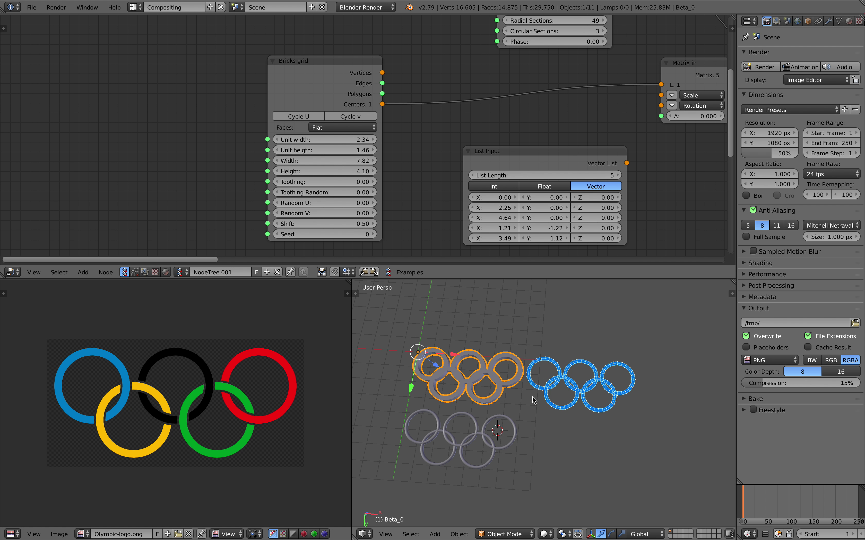
right_click(490, 440)
scroll(547, 401, up, 2)
key(a)
key(a)
mouse_move(563, 406)
middle_down()
mouse_move(562, 374)
mouse_move(574, 407)
middle_up()
key(a)
scroll(571, 389, up, 2)
scroll(571, 389, down, 2)
key(ctrl+s)
click(563, 375)
Widen the 3D view by narrowing the reference image area so that the logo versions fit more comfortably
scroll(573, 407, up, 1)
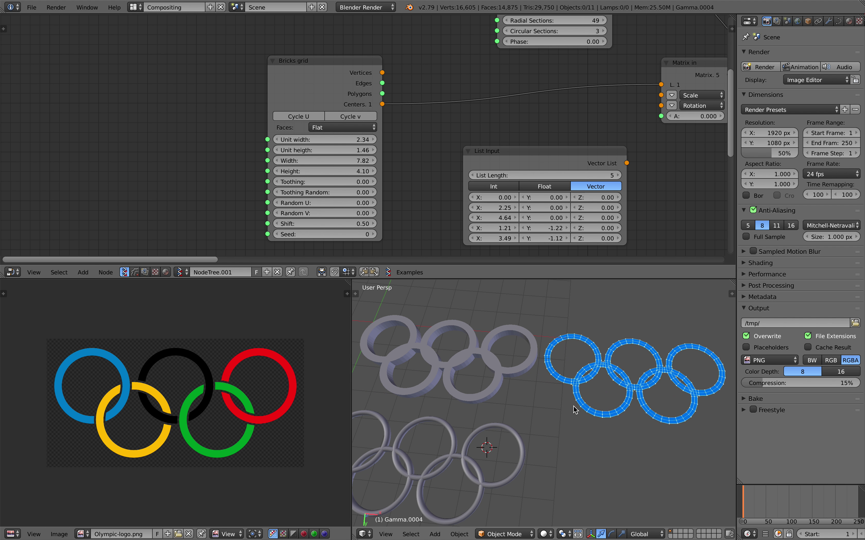
middle_drag(597, 378, 582, 383)
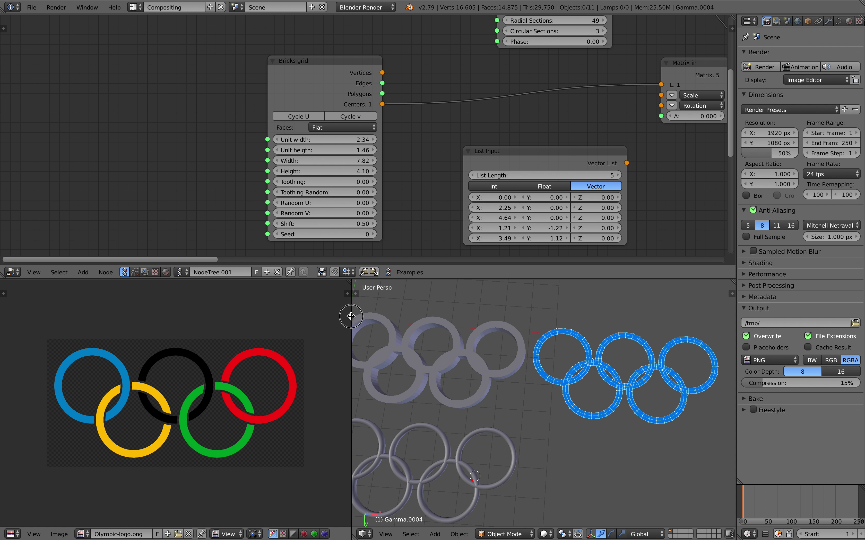
drag(353, 319, 259, 321)
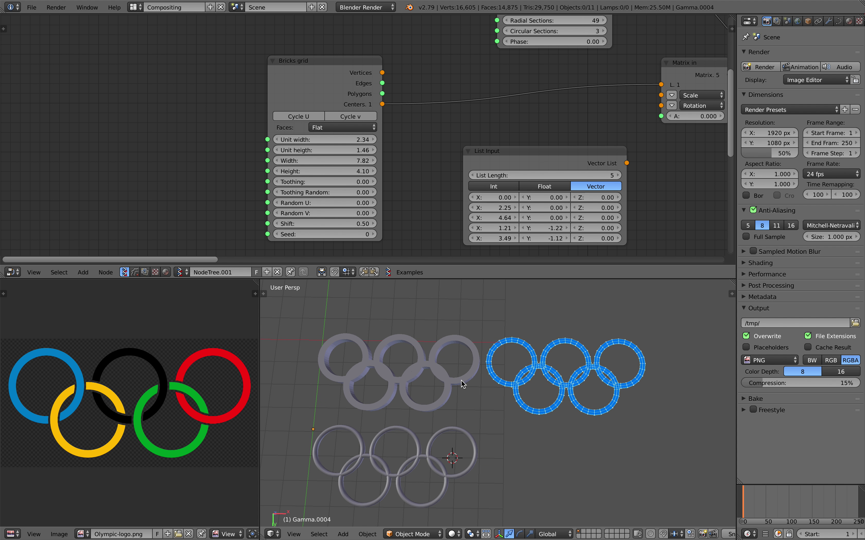
scroll(459, 381, up, 1)
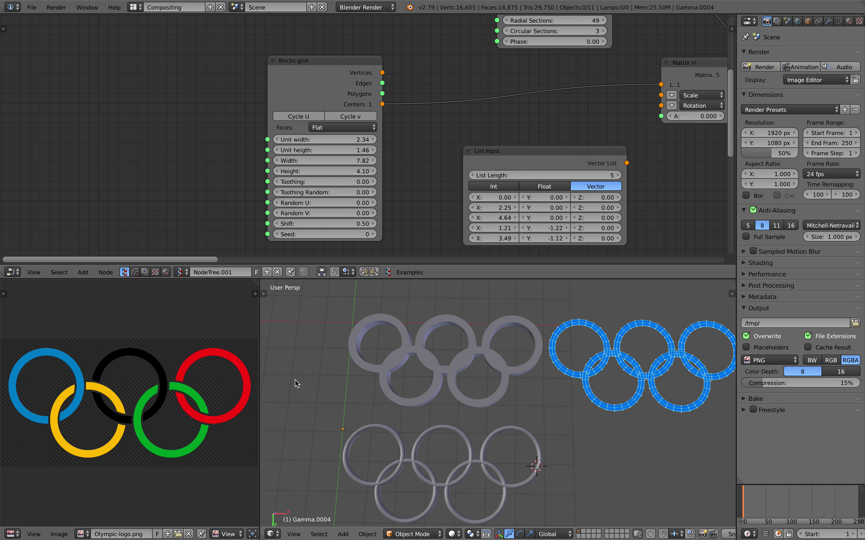
Examine the extruded rings against the reference logo image, leaving nothing selected
right_click(413, 340)
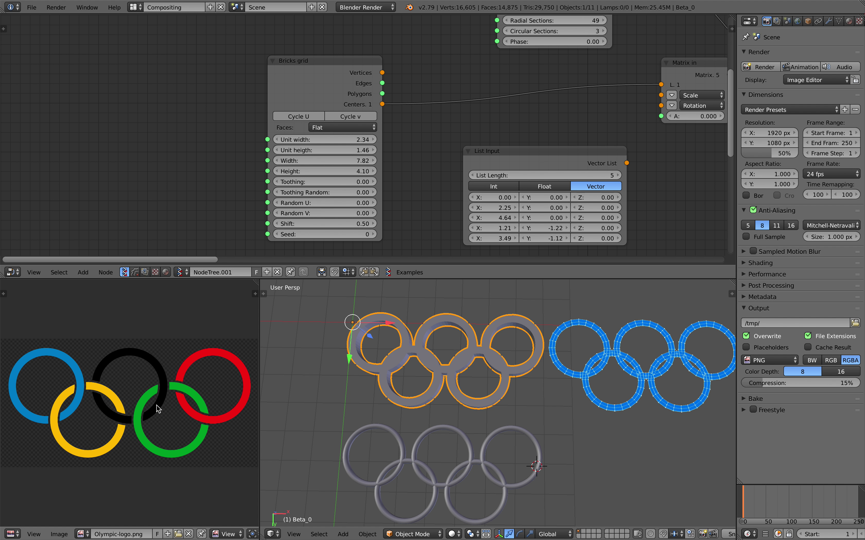
scroll(159, 393, down, 1)
scroll(160, 386, up, 1)
key(a)
key(a)
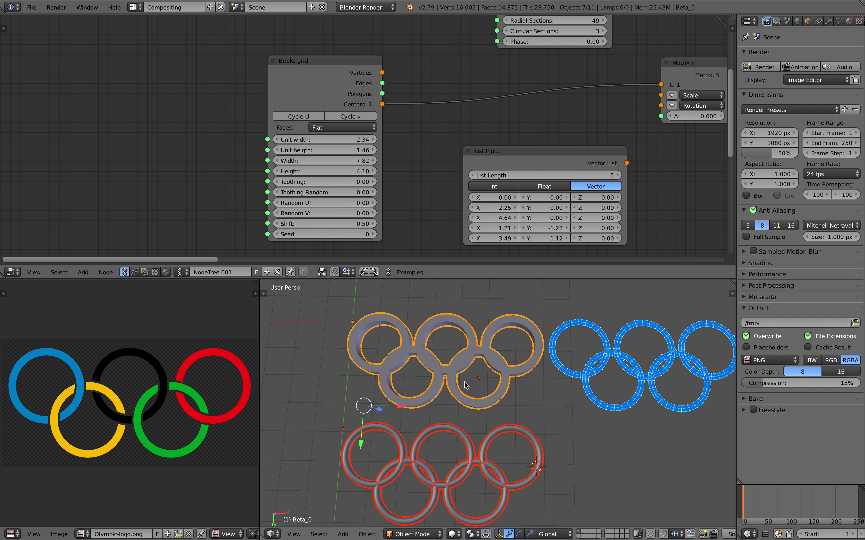
key(a)
mouse_move(518, 392)
middle_down()
mouse_move(499, 380)
mouse_move(462, 409)
mouse_move(526, 394)
middle_up()
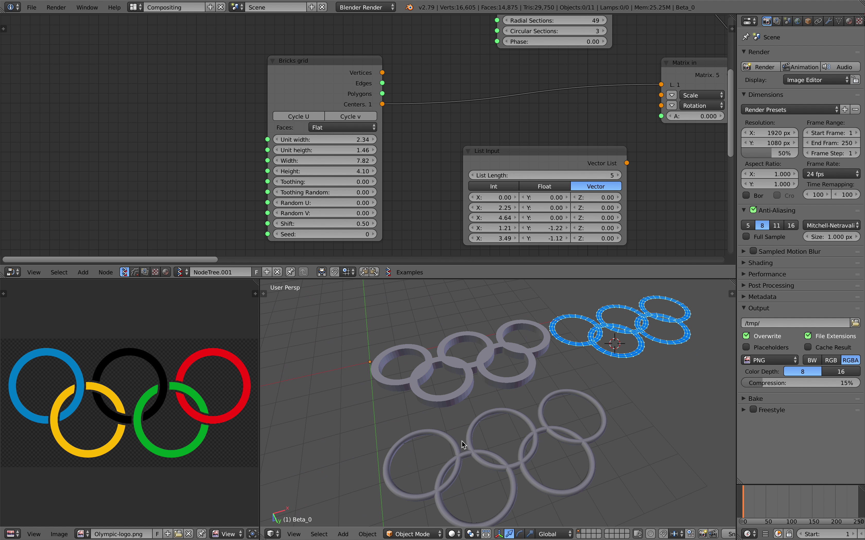
Tilt the first and second upper rings of the polyline logo individually with trackball rotation, and clear the selection
right_click(461, 441)
middle_drag(461, 441, 453, 416)
key(r)
key(r)
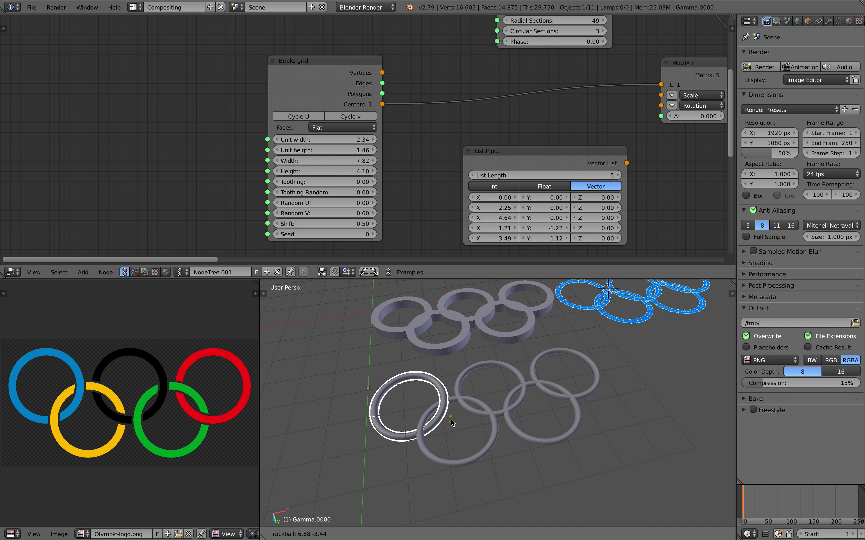
click(449, 427)
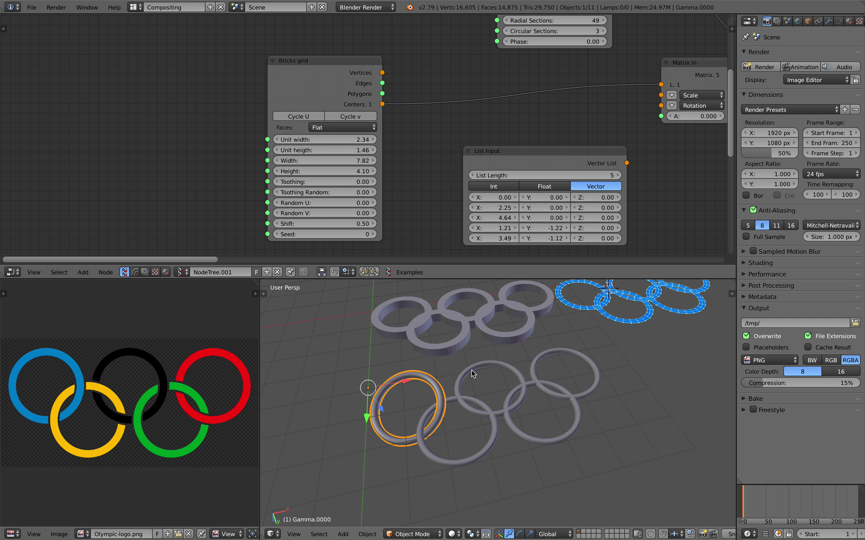
right_click(478, 373)
key(r)
key(r)
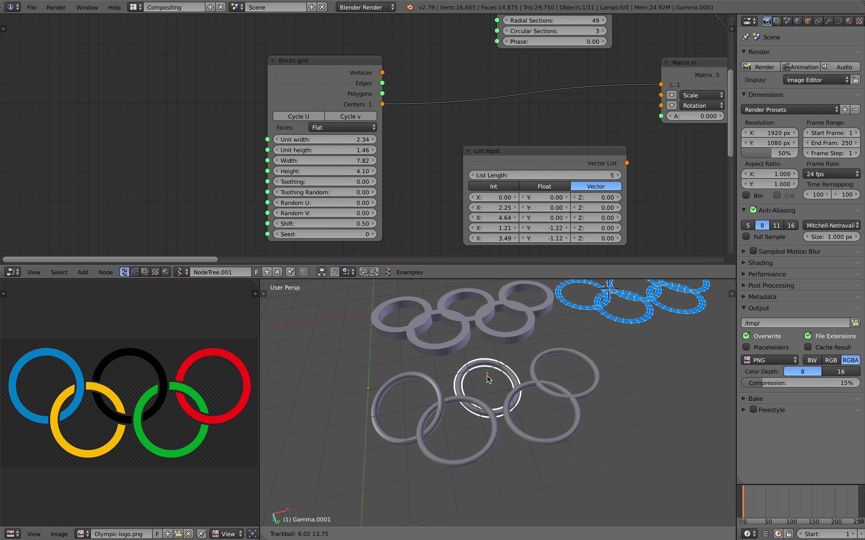
click(478, 377)
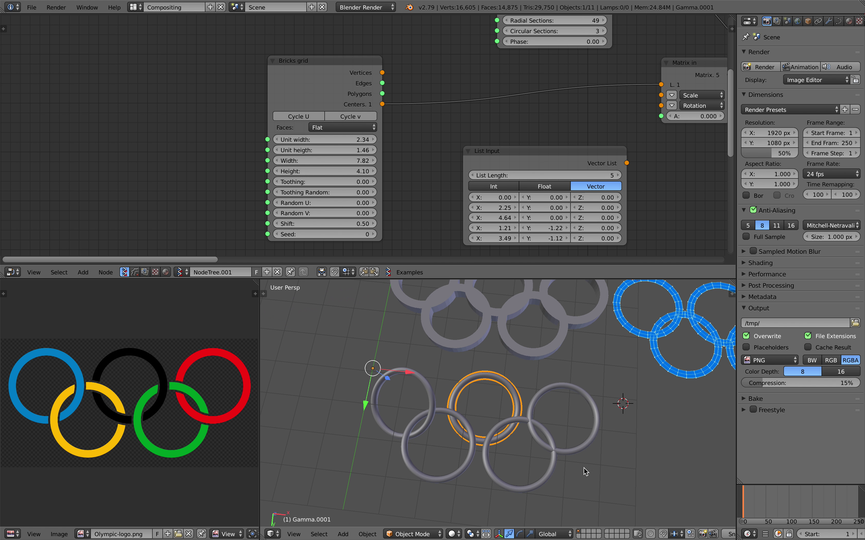
key(a)
Select several polyline rings and the extruded logo in turn to check which are separate objects, and save the file
scroll(521, 390, down, 1)
middle_drag(545, 414, 474, 390)
scroll(462, 375, down, 2)
scroll(472, 384, up, 1)
right_click(425, 415)
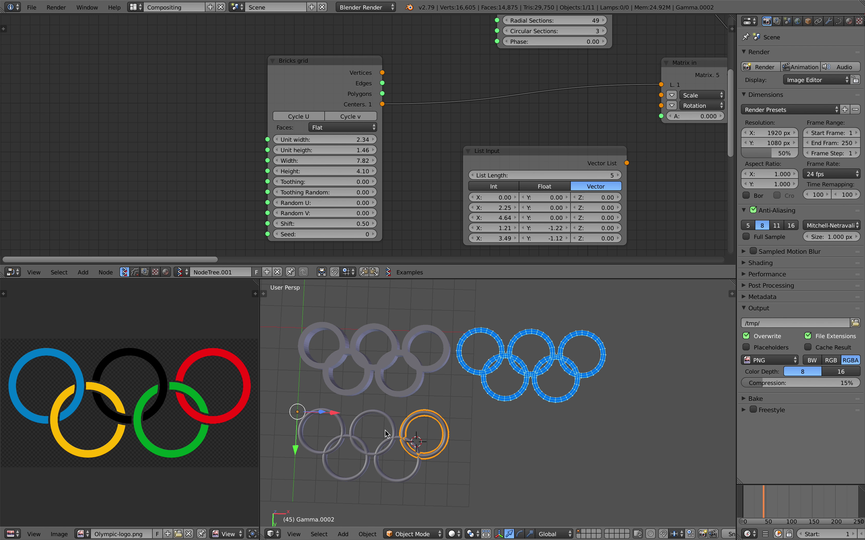
right_click(385, 421)
right_click(344, 434)
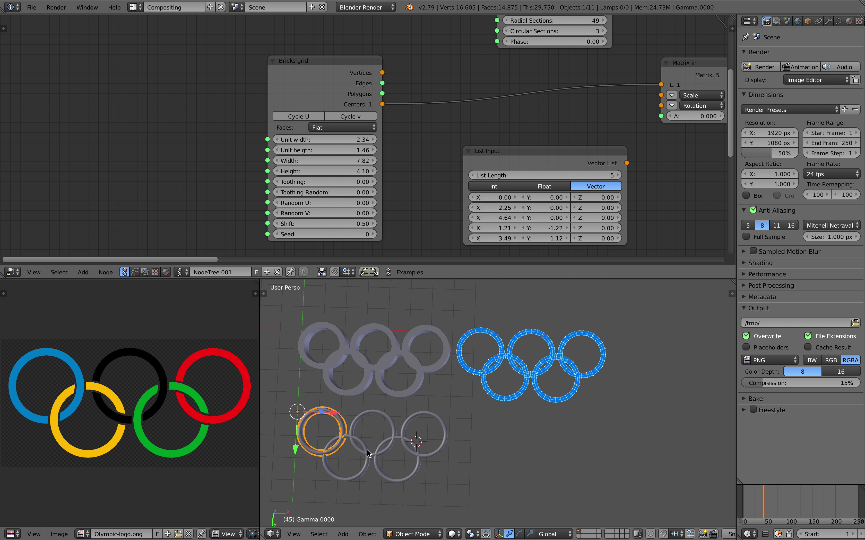
right_click(396, 447)
right_click(392, 349)
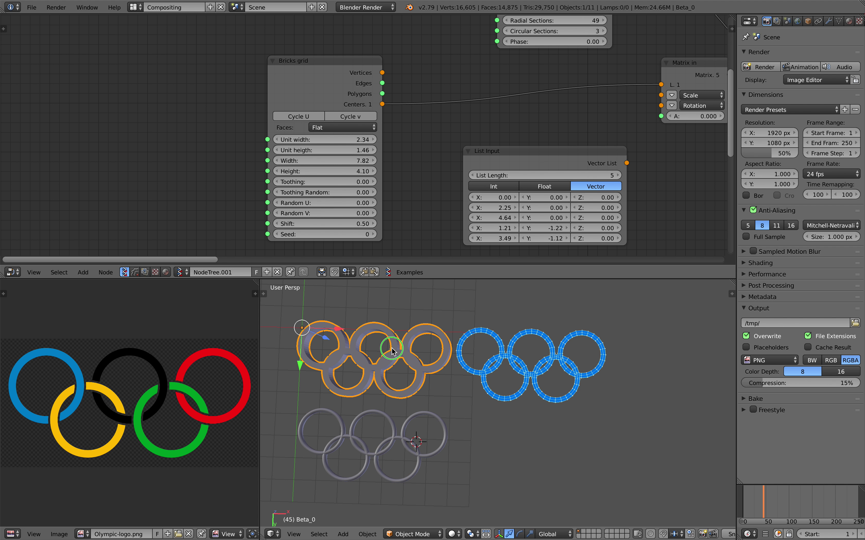
middle_drag(384, 338, 463, 369)
scroll(385, 338, up, 2)
key(ctrl+s)
click(467, 370)
Examine the offset-line rings up close and save the file
shift+middle_drag(571, 374, 474, 360)
scroll(449, 385, up, 2)
key(a)
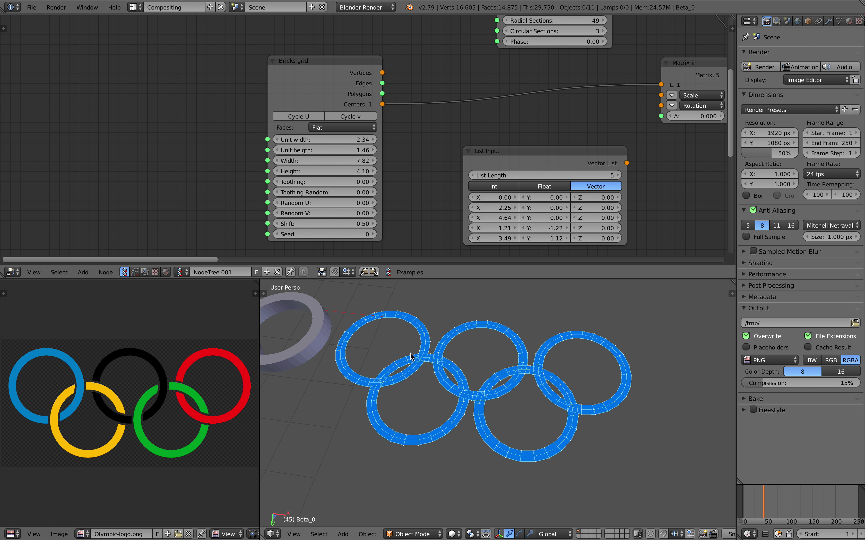
middle_drag(455, 349, 482, 380)
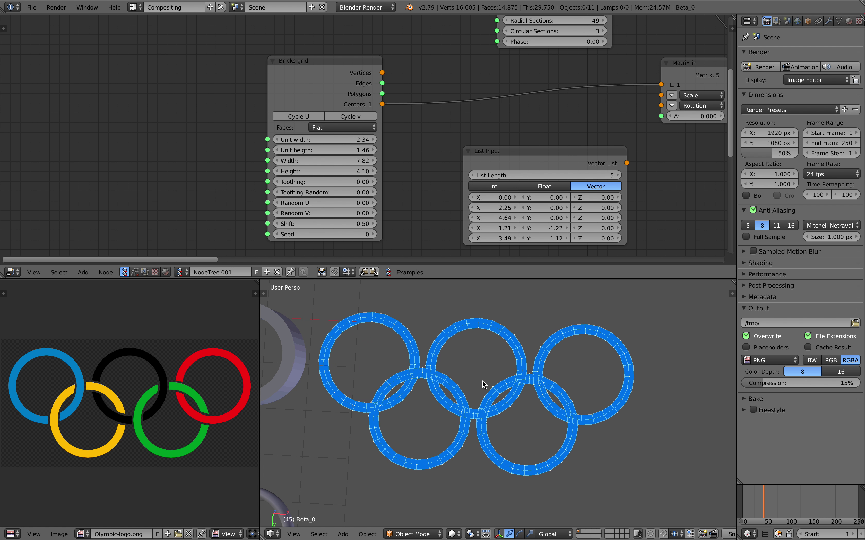
scroll(485, 381, down, 1)
scroll(494, 131, down, 4)
middle_drag(513, 126, 265, 146)
key(ctrl+s)
click(268, 147)
Toggle the offset-line logo's display off and back on at its Viewer Draw node
middle_drag(307, 109, 275, 164)
middle_drag(443, 181, 355, 83)
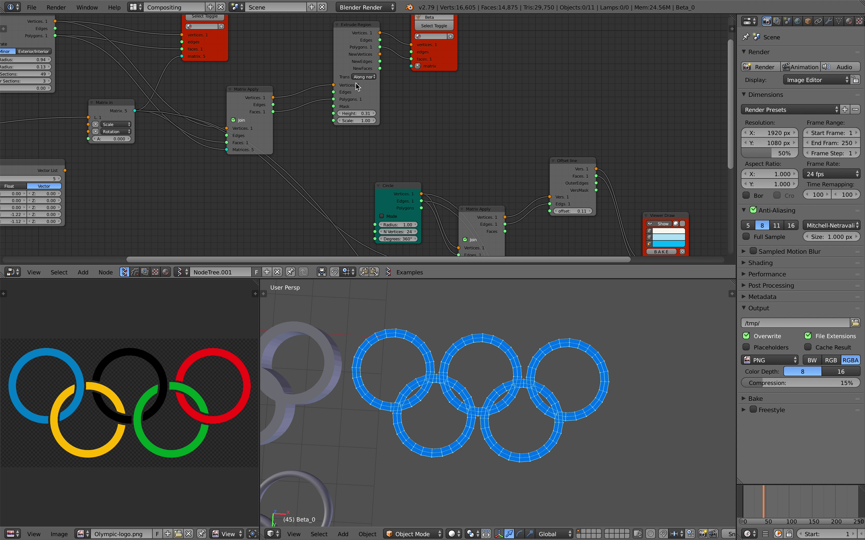
scroll(362, 131, down, 6)
middle_drag(439, 145, 245, 79)
scroll(245, 79, up, 1)
scroll(361, 136, up, 5)
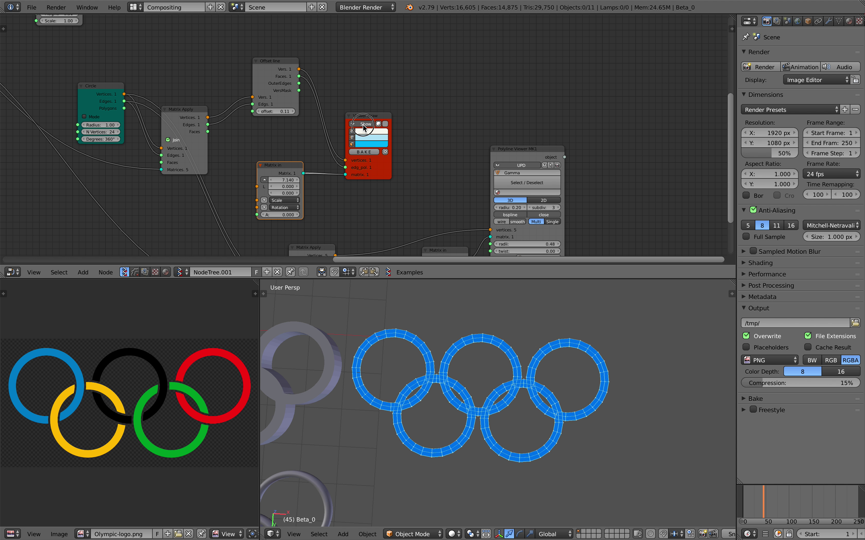
click(364, 124)
click(364, 124)
Add a Contour 2D node in the empty space beyond the Offset line node and place a duplicate of the Viewer Draw node beside it
middle_drag(163, 91, 190, 129)
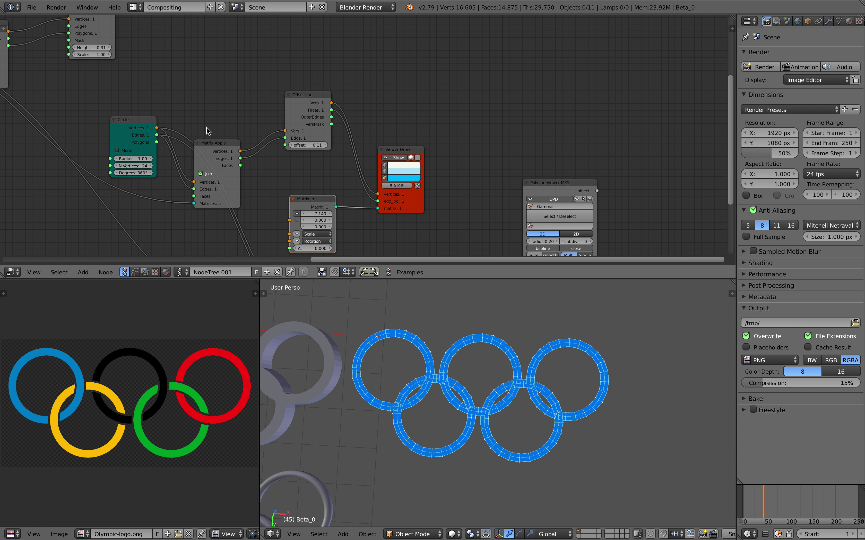
middle_drag(321, 127, 316, 131)
middle_drag(435, 108, 455, 103)
key(alt+space)
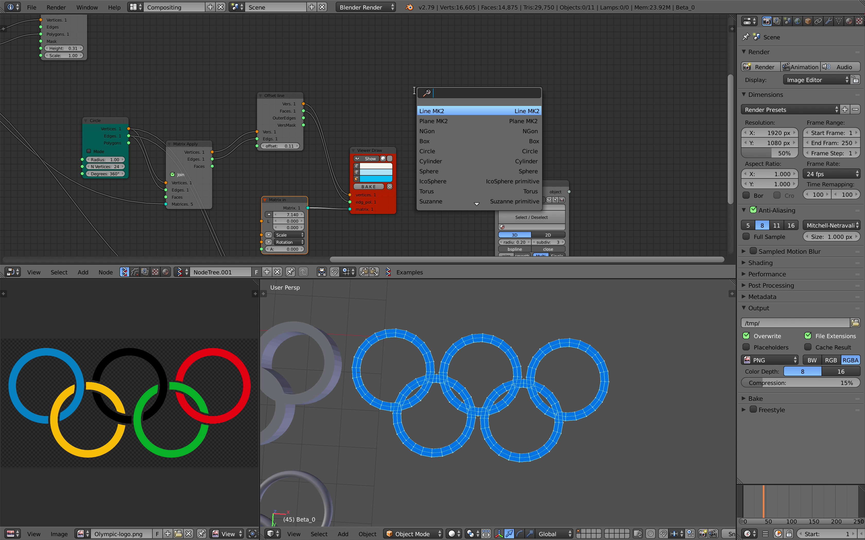
text(off)
key(Down)
key(Down)
key(Down)
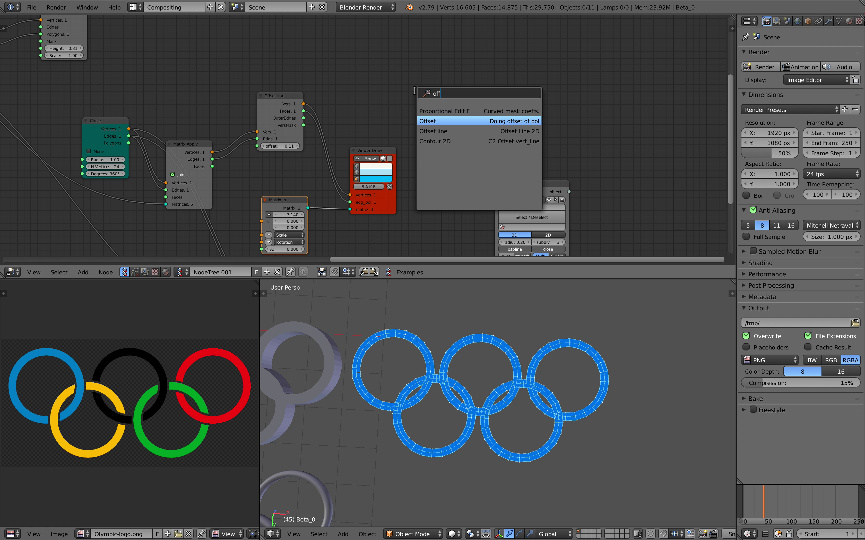
key(Return)
click(505, 52)
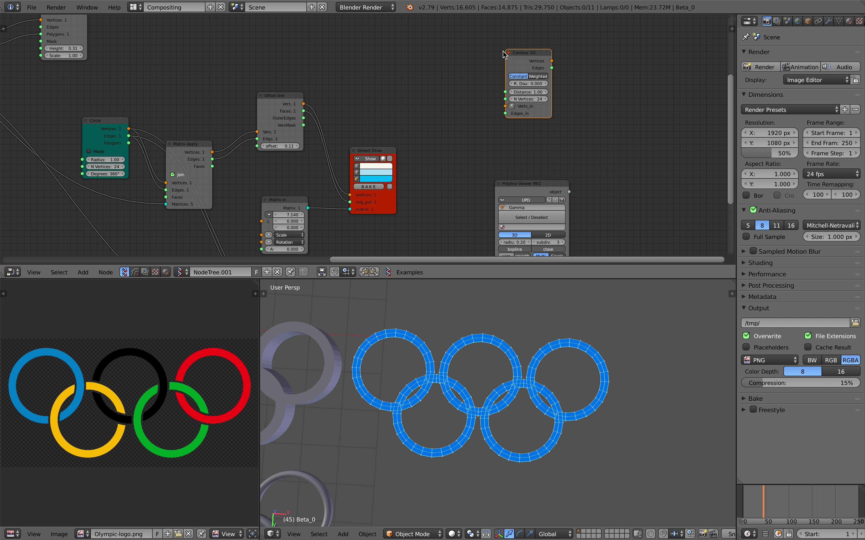
drag(518, 54, 575, 54)
click(386, 151)
key(shift+d)
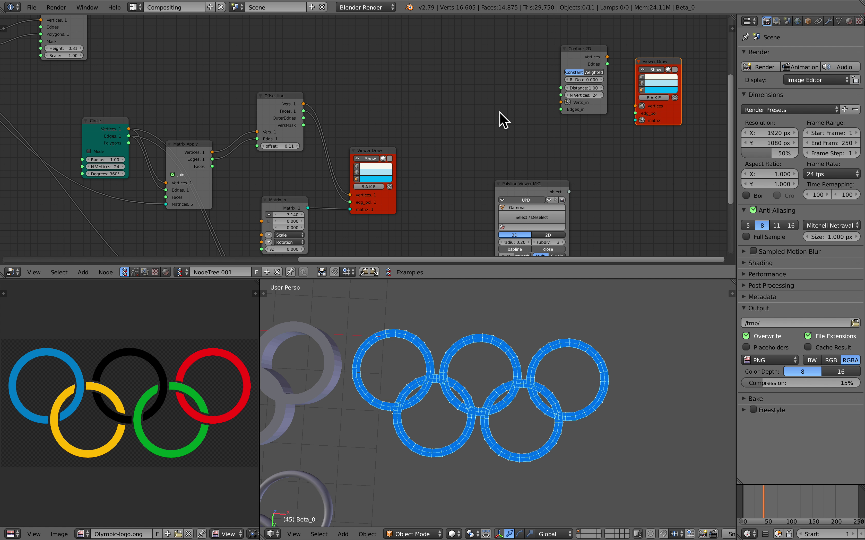
Link the vertices and edges of the Matrix Apply node feeding Offset line to Contour 2D's Verts_in and Edges_in, and save the file
drag(302, 104, 310, 124)
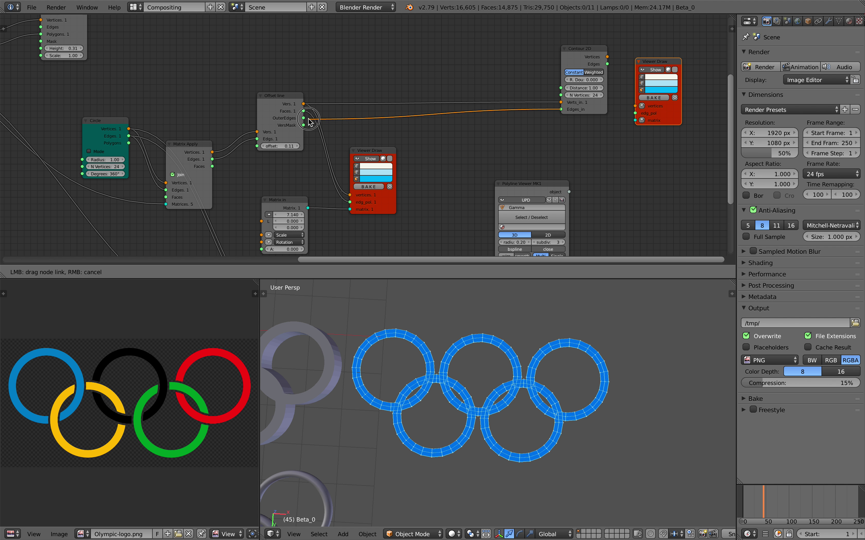
drag(308, 122, 560, 102)
drag(284, 106, 282, 91)
key(ctrl+s)
click(282, 88)
Set the Offset line node's offset to 0.08
middle_drag(439, 90, 300, 99)
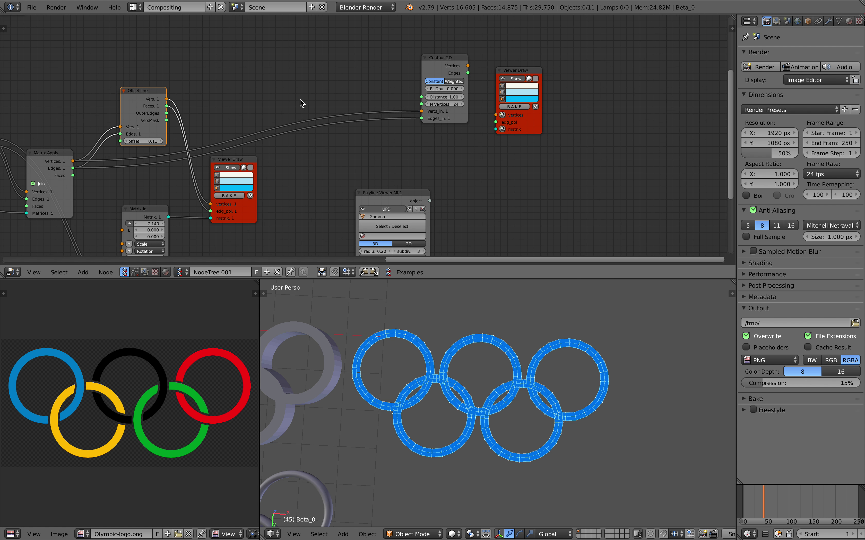
scroll(300, 100, up, 2)
mouse_move(106, 141)
mouse_down()
mouse_move(95, 142)
mouse_move(104, 142)
mouse_up()
Link Contour 2D's vertices and edges to the duplicated Viewer Draw's vertices and edg_pol inputs, and save the file
middle_drag(271, 97, 218, 121)
mouse_move(415, 72)
mouse_down()
mouse_move(407, 84)
mouse_move(442, 97)
mouse_move(464, 135)
mouse_up()
drag(424, 98, 464, 143)
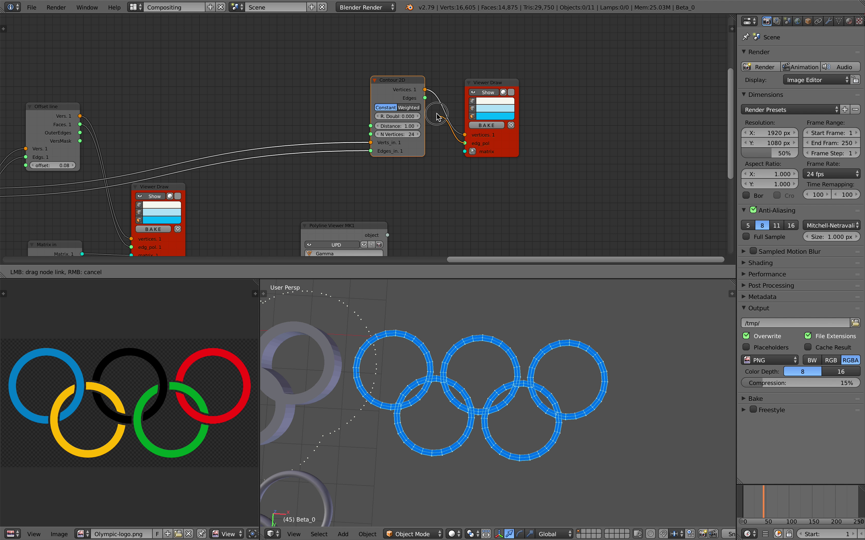
scroll(429, 371, down, 3)
shift+middle_drag(428, 371, 503, 358)
key(ctrl+s)
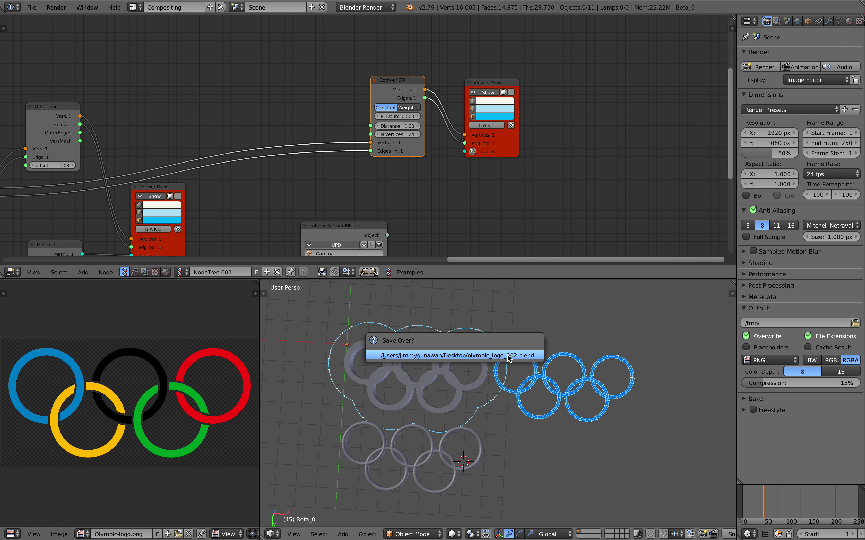
click(509, 356)
Move the duplicated Viewer Draw node farther from Contour 2D, and set Contour 2D's distance to 0.20
drag(494, 152, 539, 153)
key(ctrl+s)
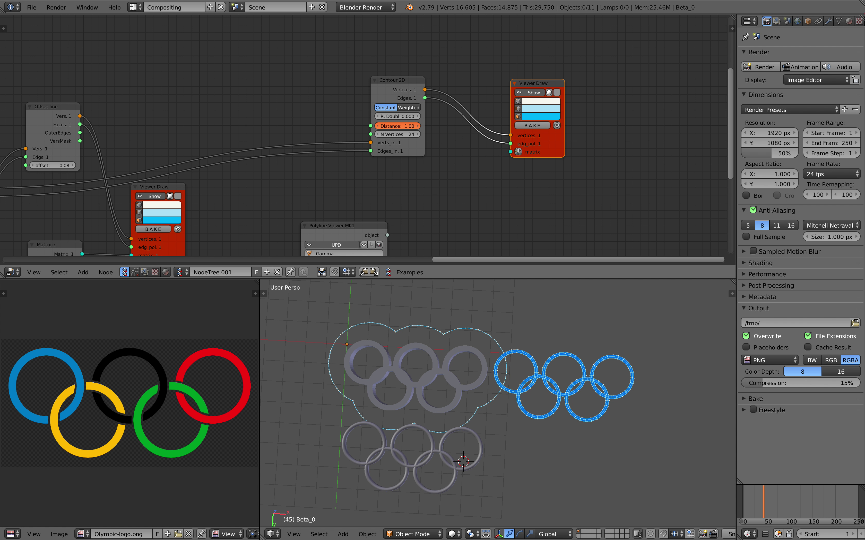
drag(398, 126, 389, 126)
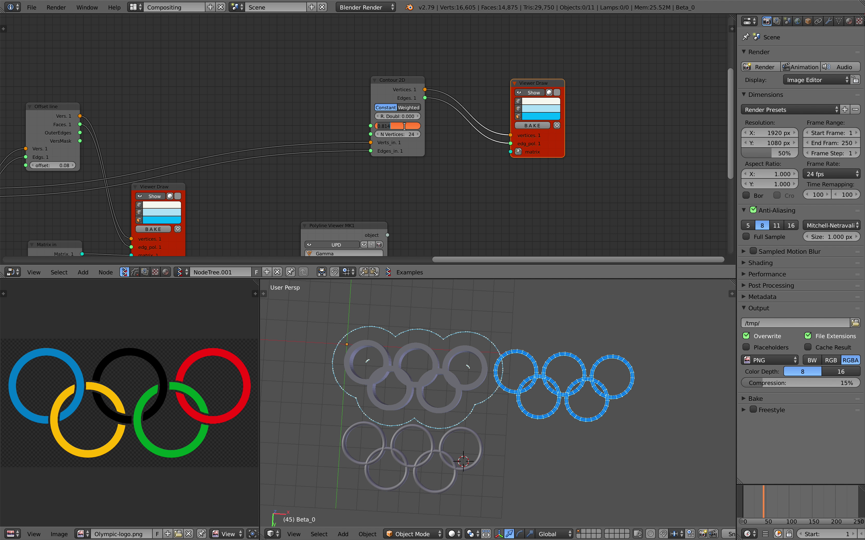
key(Return)
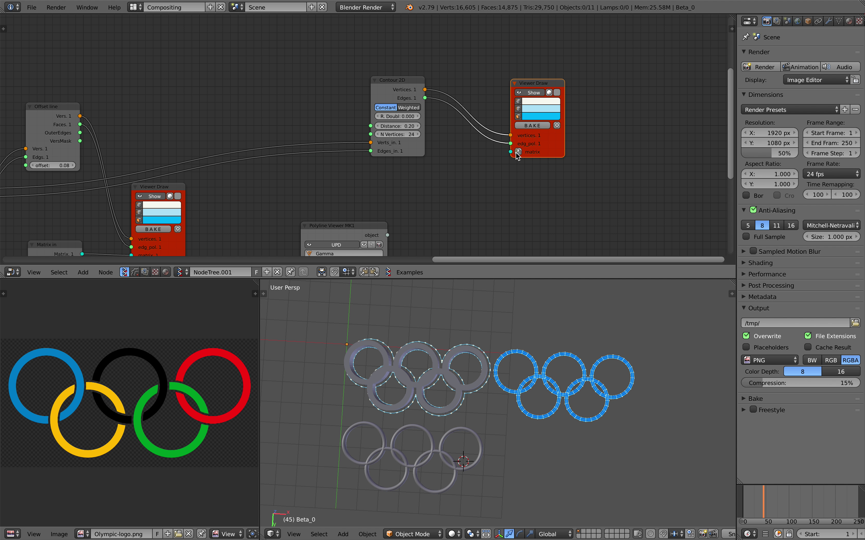
Add a Matrix in node linked to the duplicated Viewer Draw's matrix input and set its location to X 7.380, Y 3.840
drag(419, 112, 433, 172)
middle_drag(432, 181, 434, 149)
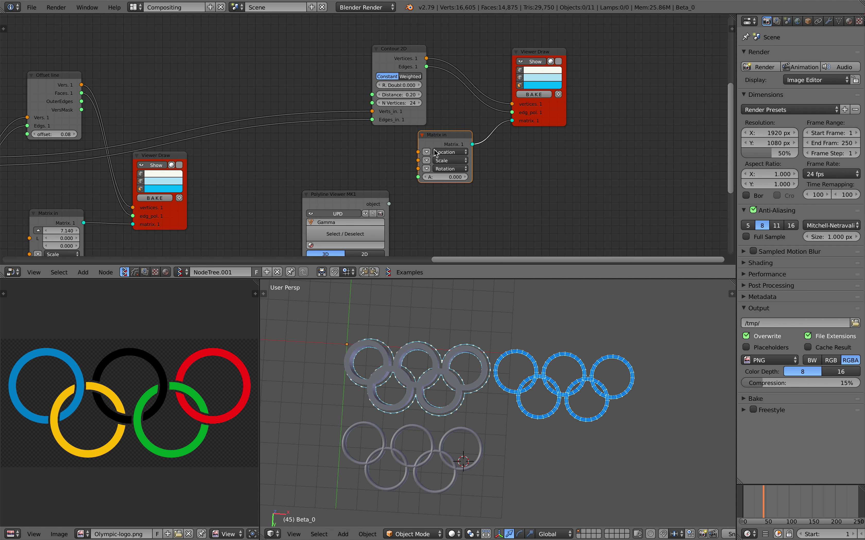
click(429, 152)
drag(443, 154, 460, 159)
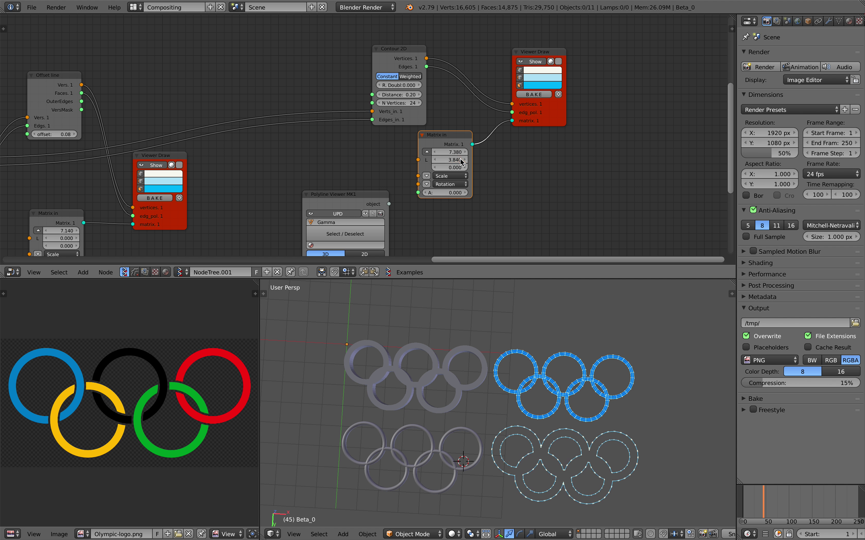
middle_drag(446, 139, 434, 131)
scroll(434, 130, up, 1)
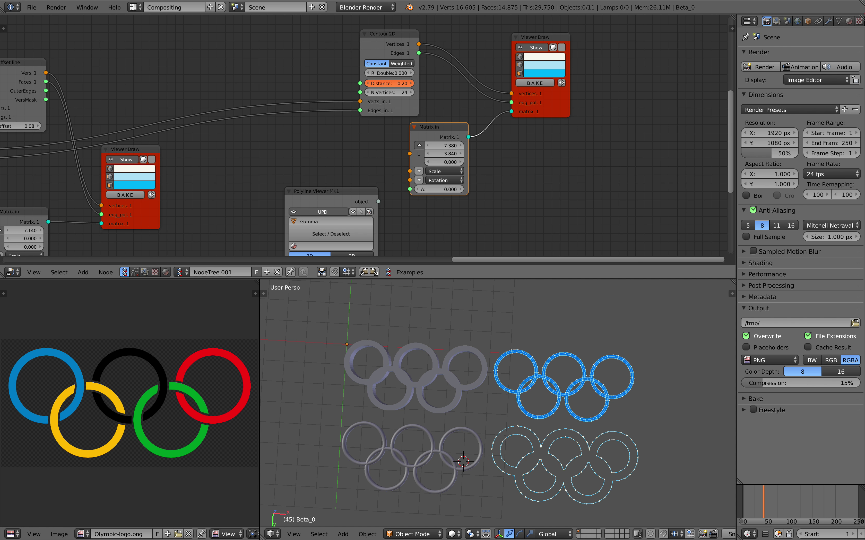
Set the Contour 2D node's distance to 0.10
click(400, 83)
text(.1)
key(Return)
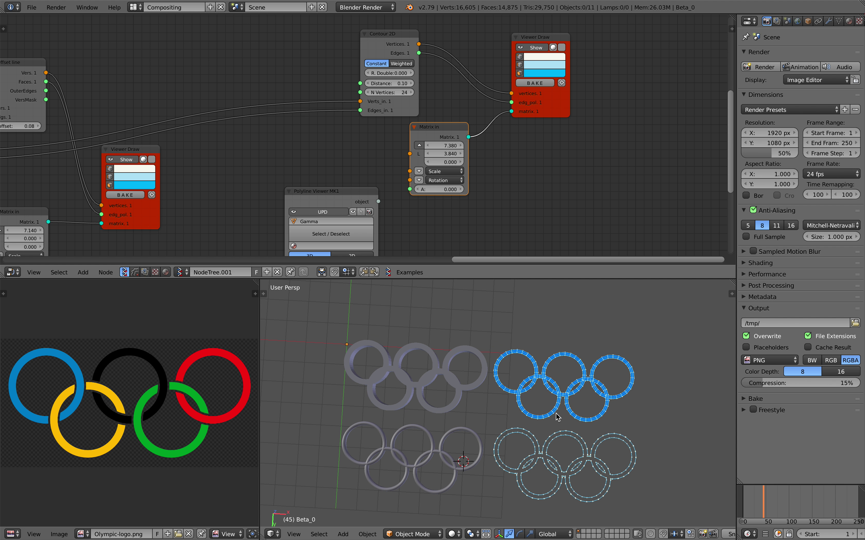
Inspect the contour outline up close and set the Contour 2D node's N Vertices to 7
scroll(588, 426, up, 6)
scroll(587, 423, down, 1)
shift+middle_drag(586, 423, 476, 338)
scroll(553, 367, up, 4)
key(a)
scroll(489, 361, down, 2)
scroll(487, 363, down, 2)
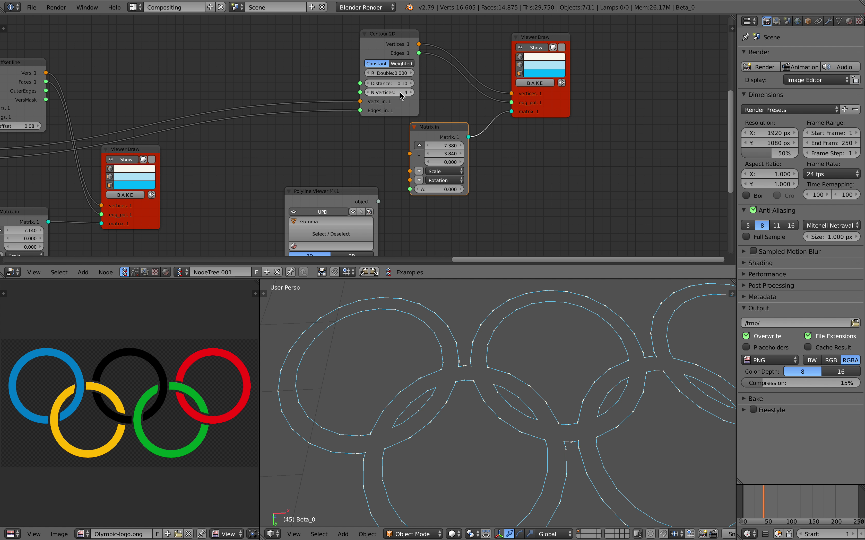
drag(400, 92, 399, 92)
click(411, 92)
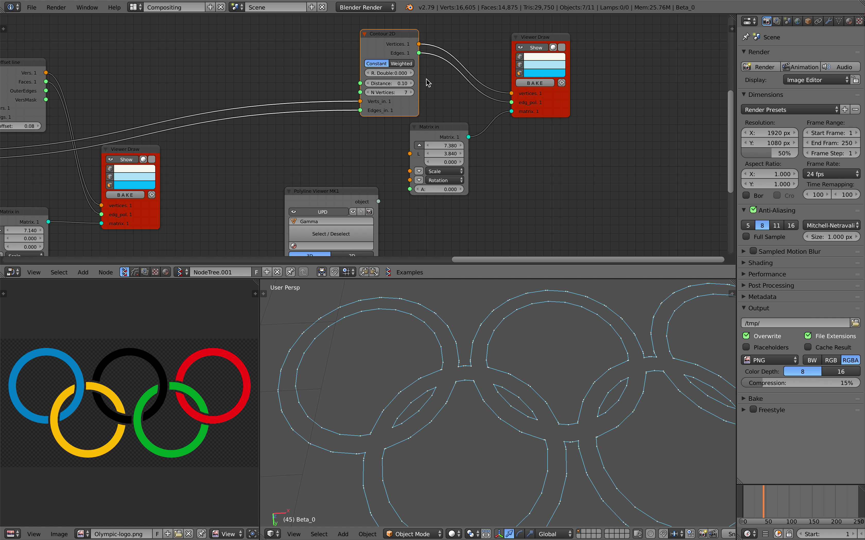
Deselect all objects and save the file over olympic_logo_002.blend
scroll(532, 376, down, 8)
shift+middle_drag(527, 397, 535, 421)
key(ctrl+s)
click(535, 421)
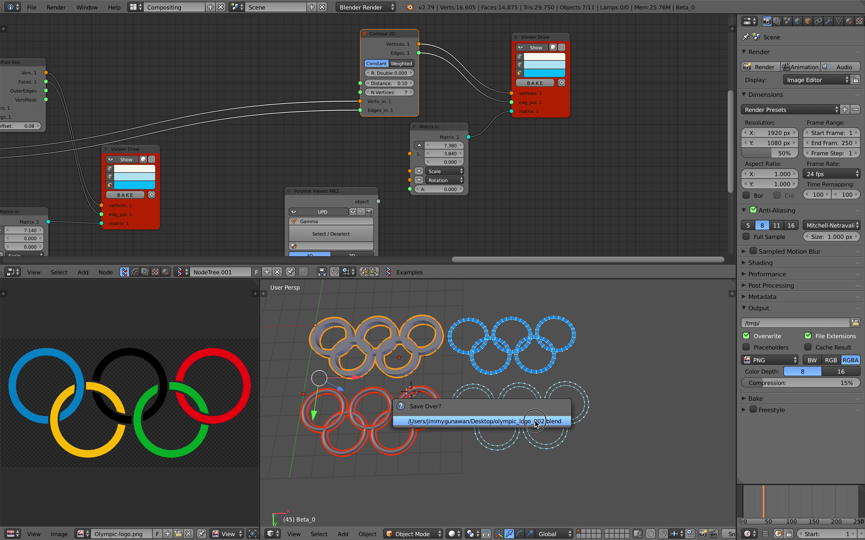
click(536, 423)
key(a)
scroll(525, 394, up, 2)
key(ctrl+s)
click(528, 399)
Spread out the node tree by moving Contour 2D's Viewer Draw farther away and shifting the Offset line node
scroll(487, 136, down, 2)
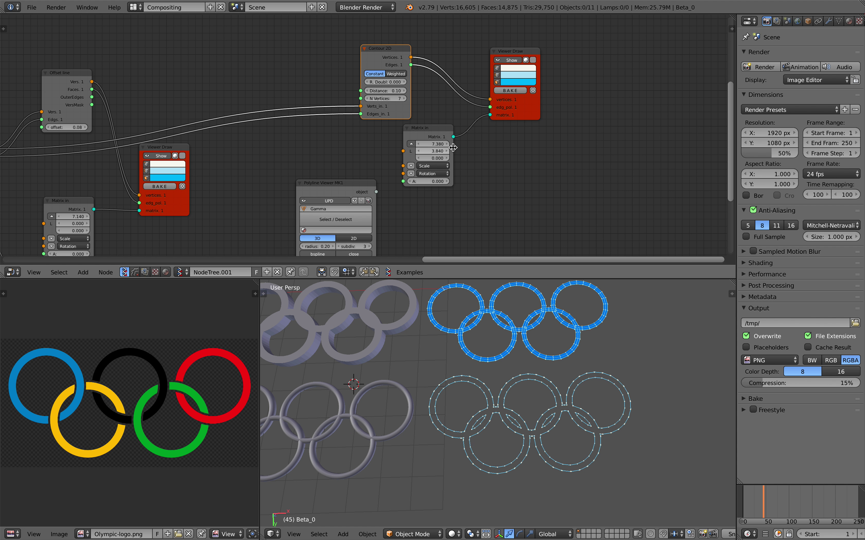
middle_drag(487, 131, 428, 162)
drag(466, 137, 525, 140)
scroll(357, 150, down, 1)
middle_drag(280, 157, 469, 166)
drag(232, 119, 237, 113)
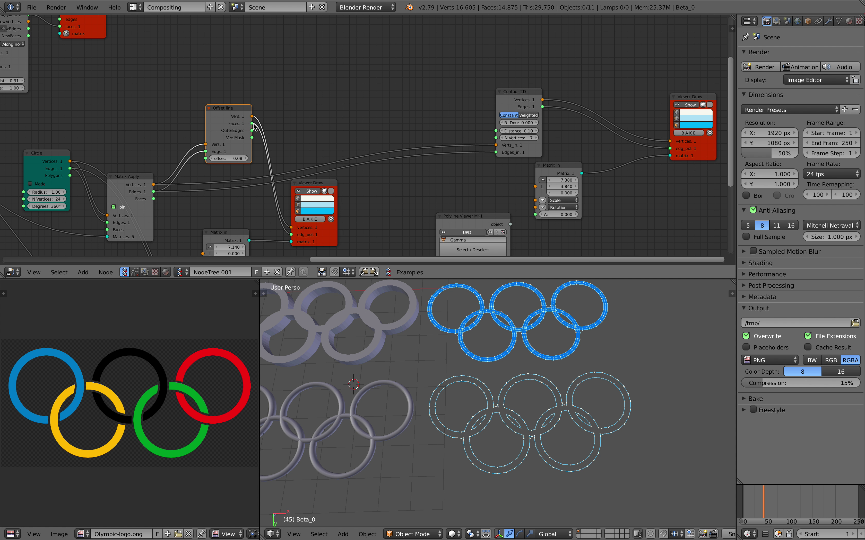
Save the file again, using Save As in the Desktop folder
middle_drag(285, 143, 210, 79)
middle_drag(458, 297, 474, 378)
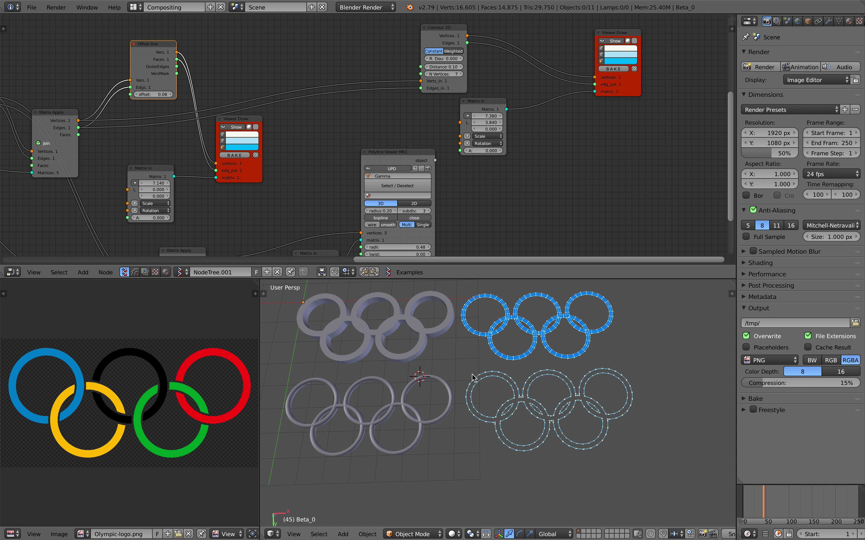
key(ctrl+s)
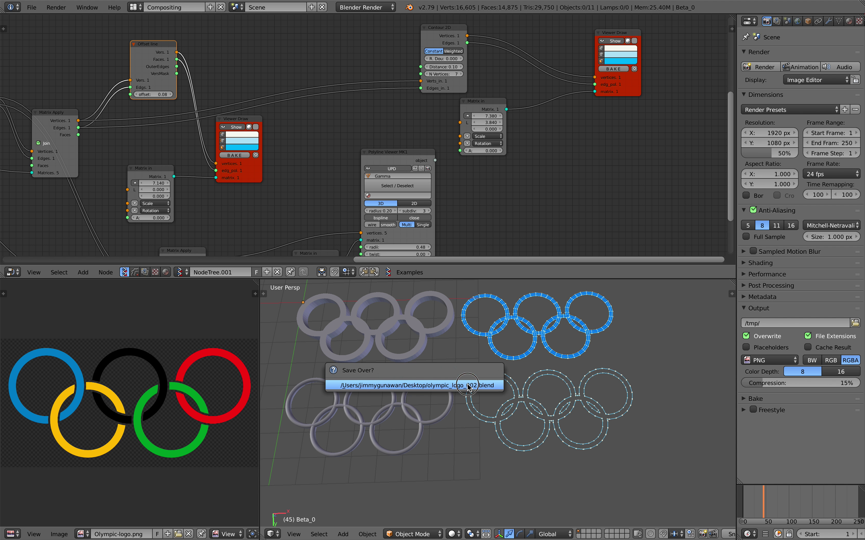
click(464, 332)
middle_drag(372, 89, 405, 147)
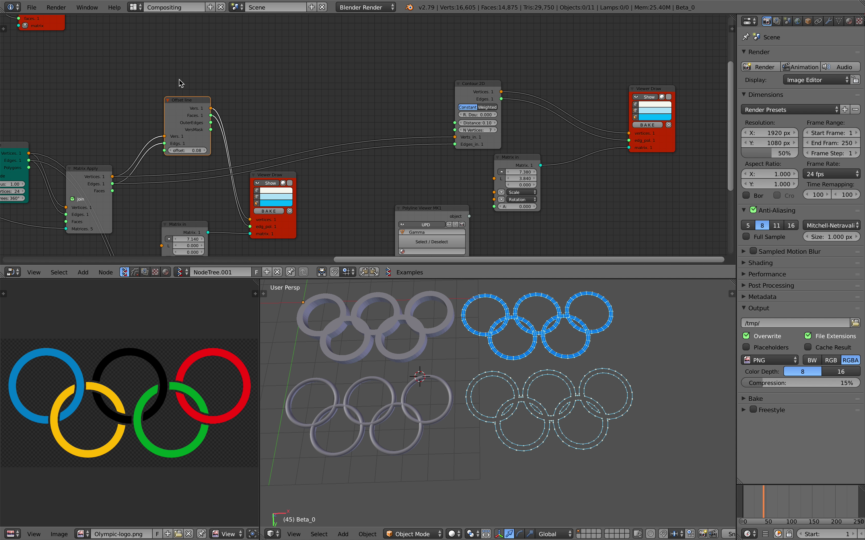
click(31, 7)
click(52, 96)
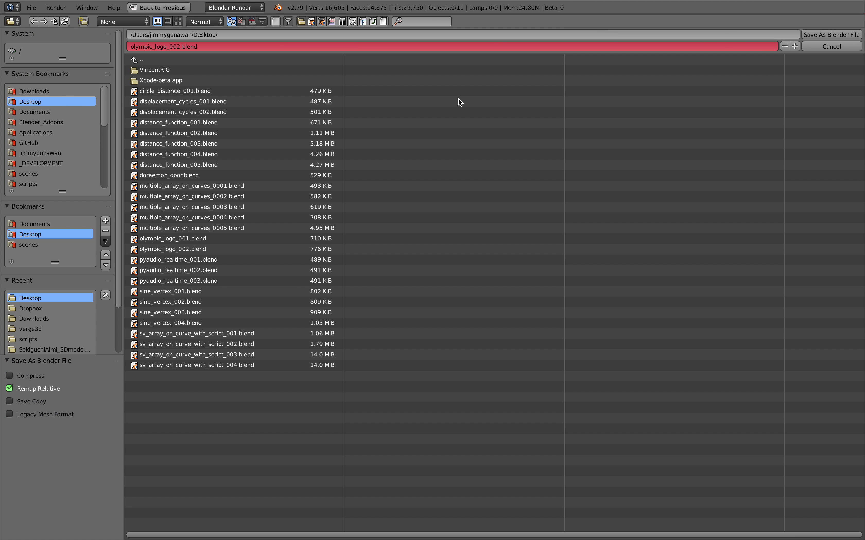
key(Return)
Add an Intersect Edges MK2 node and place it in the empty space above Contour 2D
key(shift+a)
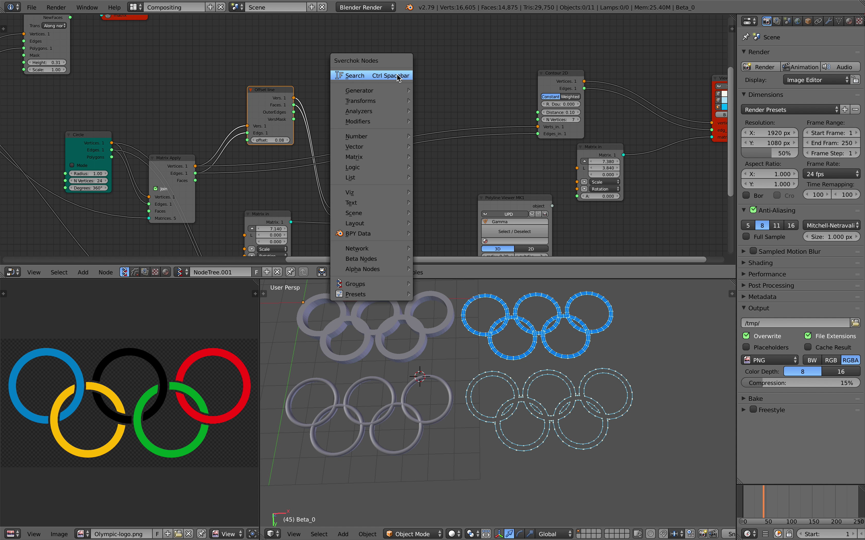
click(396, 73)
text(inter)
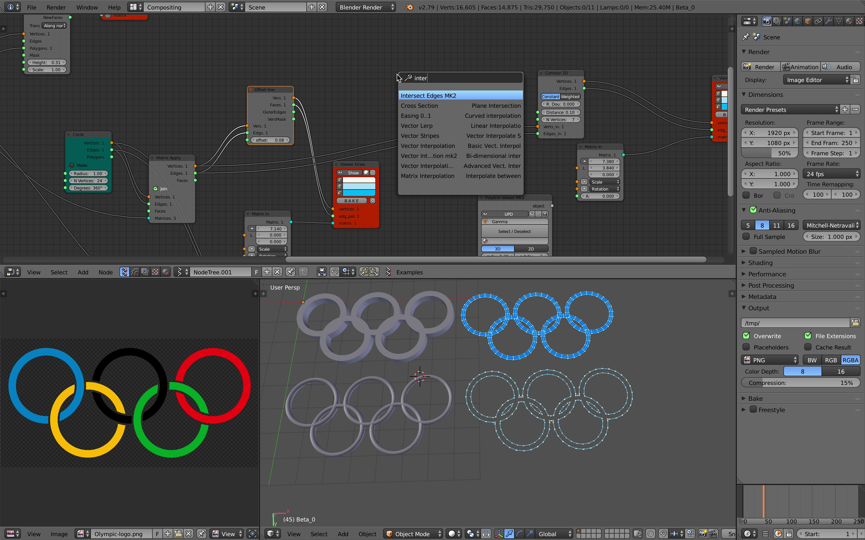
key(Return)
click(397, 54)
middle_drag(385, 42, 400, 82)
scroll(401, 83, up, 2)
drag(423, 102, 448, 67)
scroll(383, 100, down, 2)
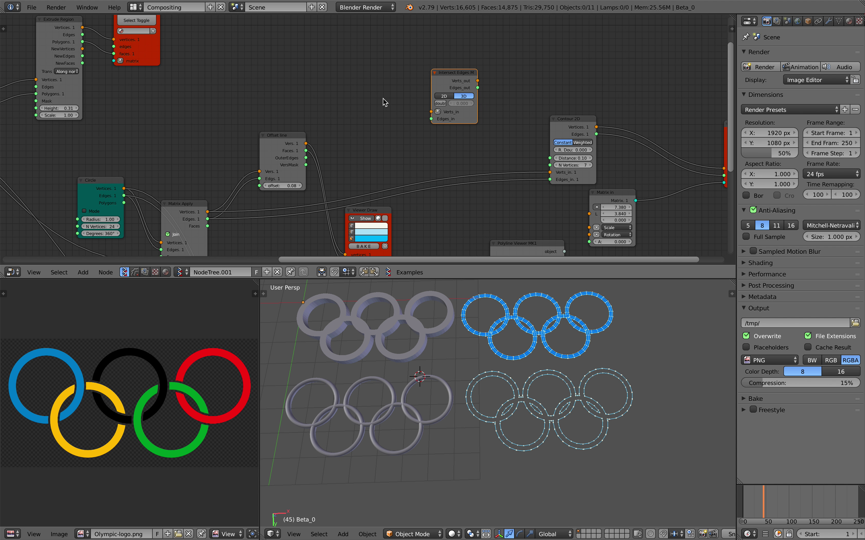
Link Matrix Apply's vertices and edges to Intersect Edges' Verts_in and Edges_in, shifting the Offset line node to make room
middle_drag(383, 98, 406, 67)
drag(306, 114, 295, 99)
mouse_move(274, 163)
middle_down()
mouse_move(280, 157)
mouse_move(258, 123)
mouse_move(281, 153)
middle_up()
drag(227, 157, 227, 117)
middle_drag(257, 99, 237, 124)
drag(288, 98, 289, 89)
mouse_move(223, 151)
mouse_down()
mouse_move(435, 87)
mouse_move(447, 91)
mouse_move(420, 106)
mouse_move(226, 157)
mouse_up()
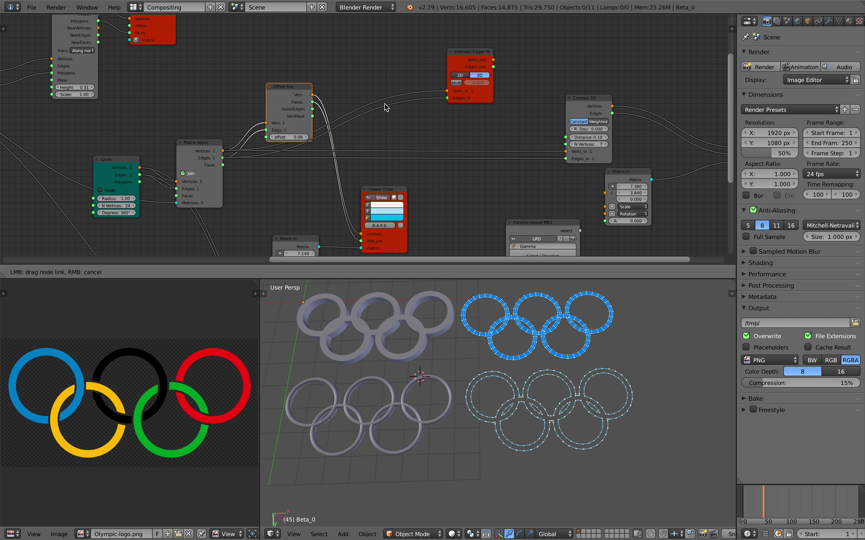
Move Intersect Edges closer to Offset line and attach a new Viewer Draw node to its vertex and edge outputs
middle_drag(493, 117, 434, 173)
scroll(433, 160, up, 2)
drag(411, 107, 374, 71)
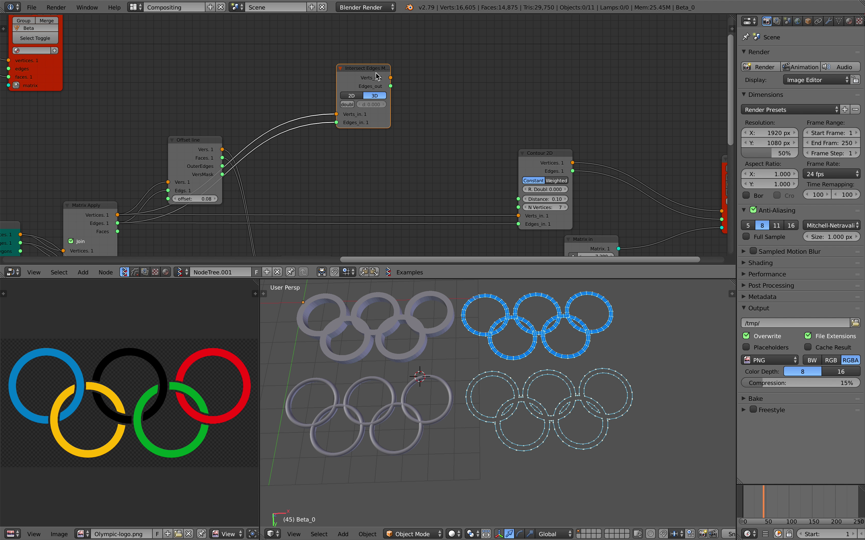
shift+right_click(373, 70)
click(388, 70)
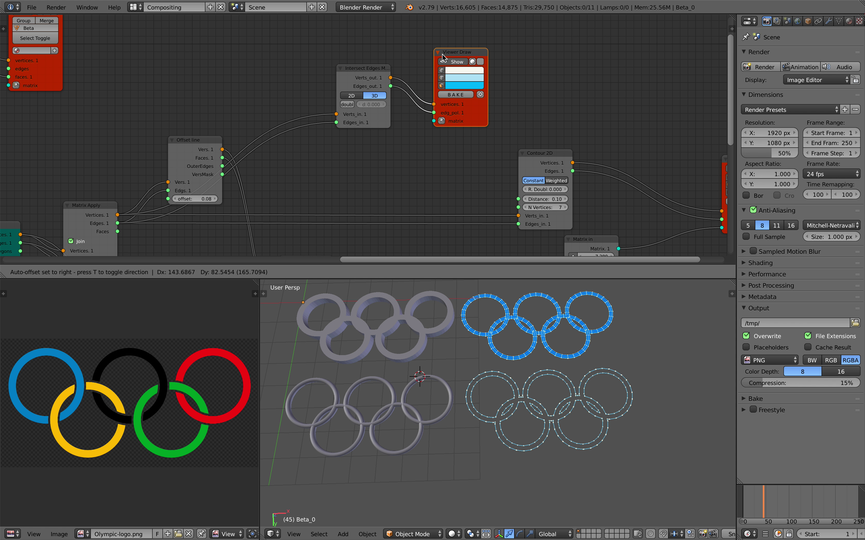
click(417, 54)
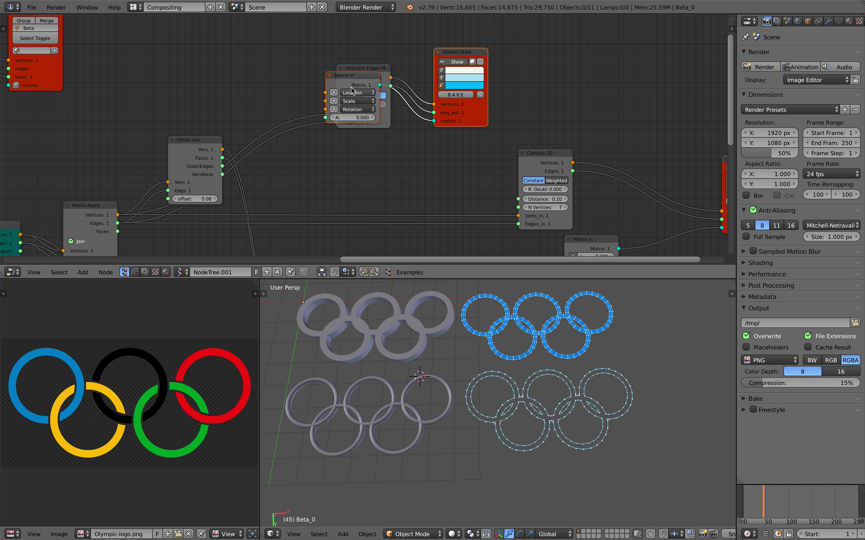
Add a Matrix in node to the new Viewer Draw's matrix input, place it below Intersect Edges, and set its Y location to 7.860
click(441, 122)
click(360, 170)
click(360, 169)
middle_drag(445, 166, 456, 98)
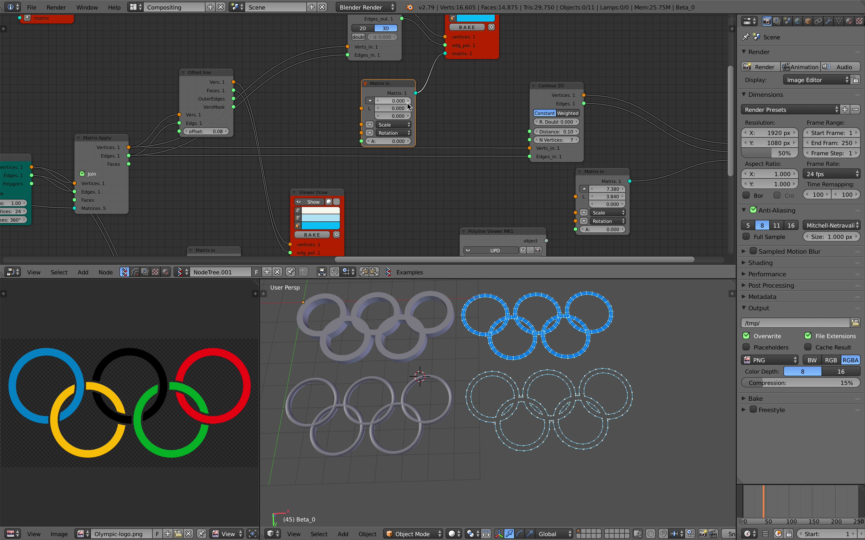
drag(404, 108, 429, 108)
shift+middle_drag(477, 377, 543, 323)
scroll(543, 323, up, 10)
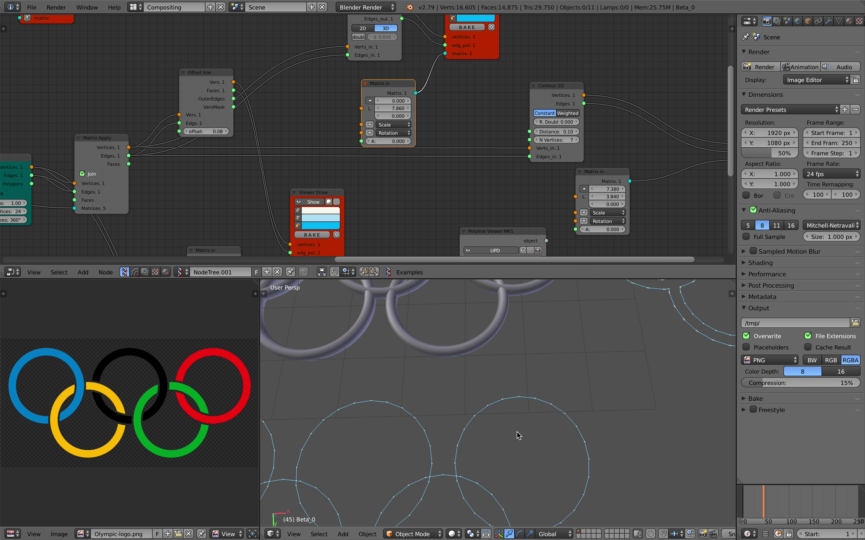
scroll(550, 366, down, 12)
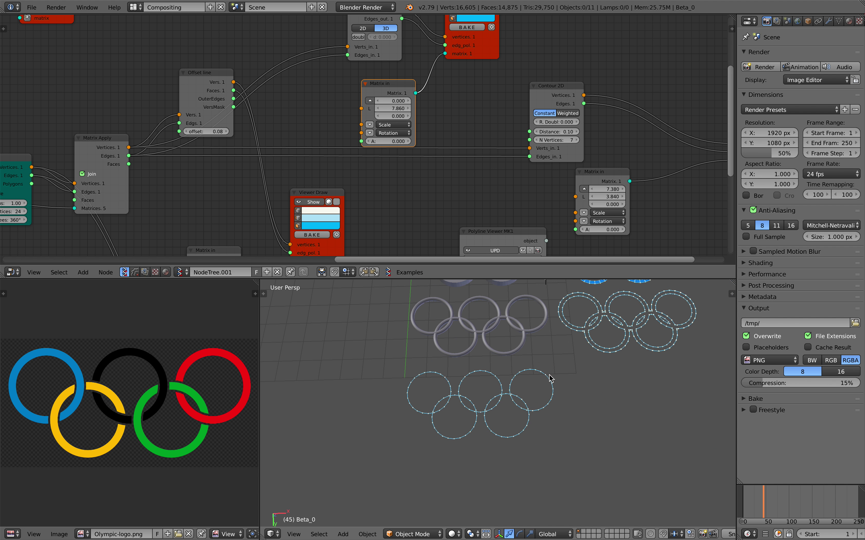
Move the Viewer Draw node farther from Intersect Edges to leave room for another node
middle_drag(440, 105, 380, 164)
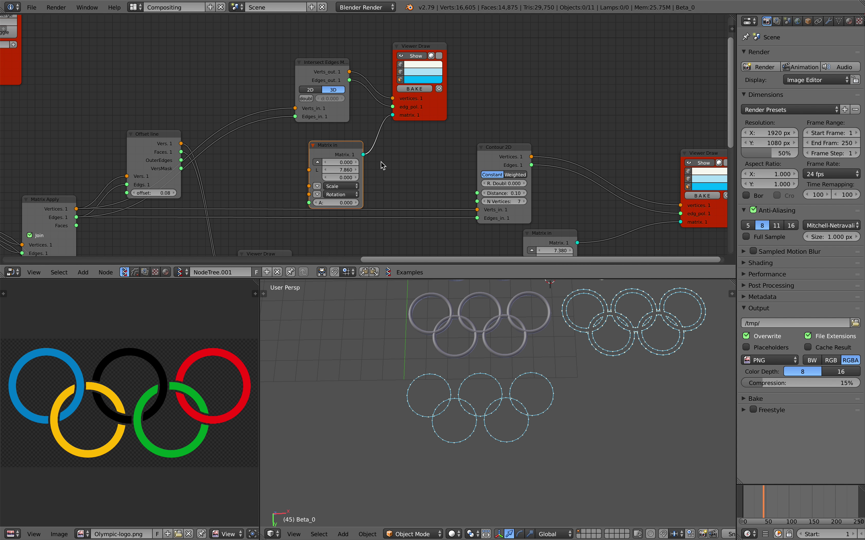
drag(432, 122, 534, 89)
middle_drag(534, 89, 437, 163)
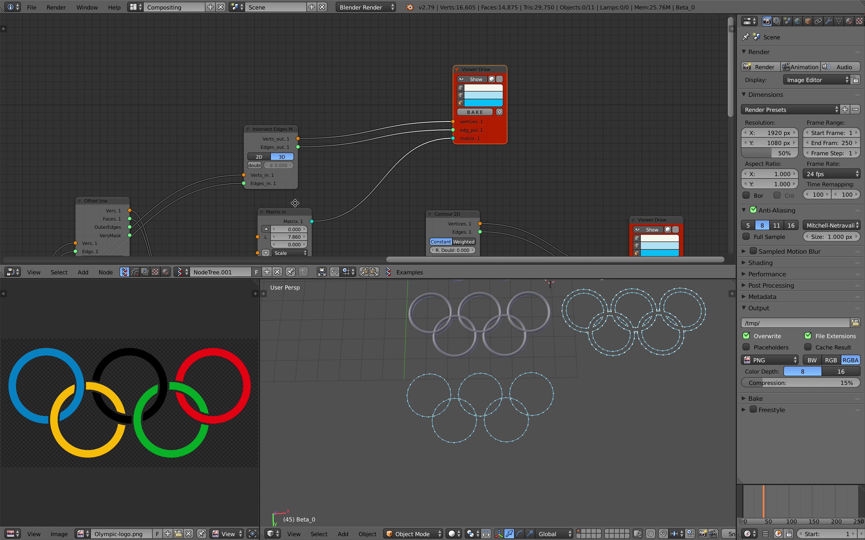
Duplicate the Contour 2D node and place the copy between Intersect Edges and its Viewer Draw
middle_drag(295, 203, 276, 182)
click(419, 192)
middle_drag(432, 193, 429, 204)
drag(429, 204, 441, 209)
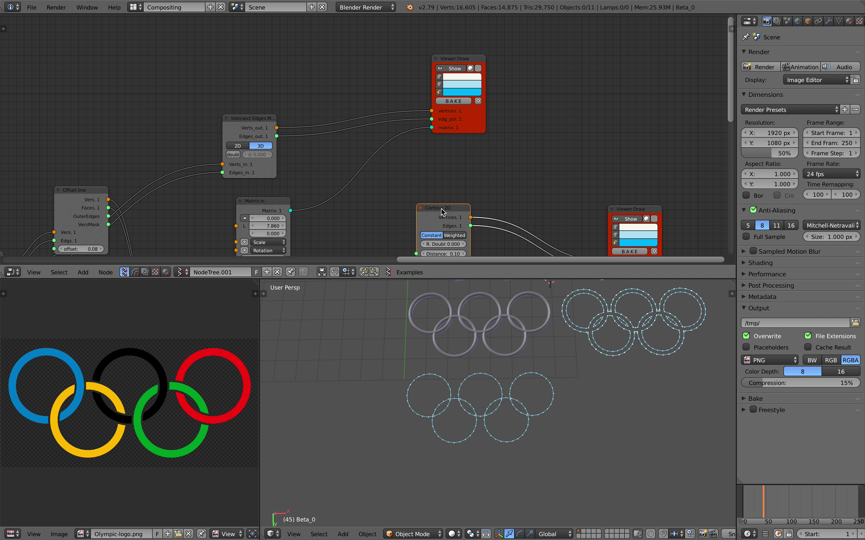
key(shift+d)
click(367, 27)
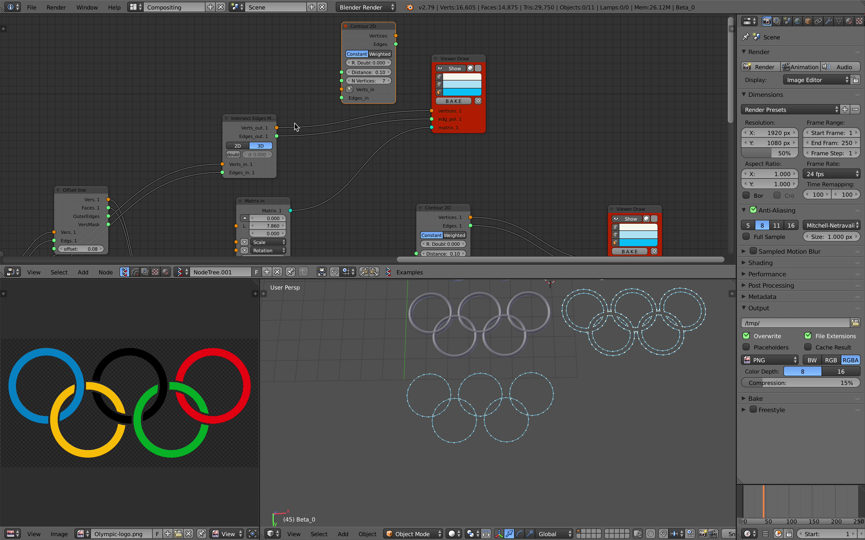
Route Intersect Edges' vertices and edges through the duplicated Contour 2D into the Viewer Draw's vertices and edg_pol inputs
drag(276, 128, 339, 92)
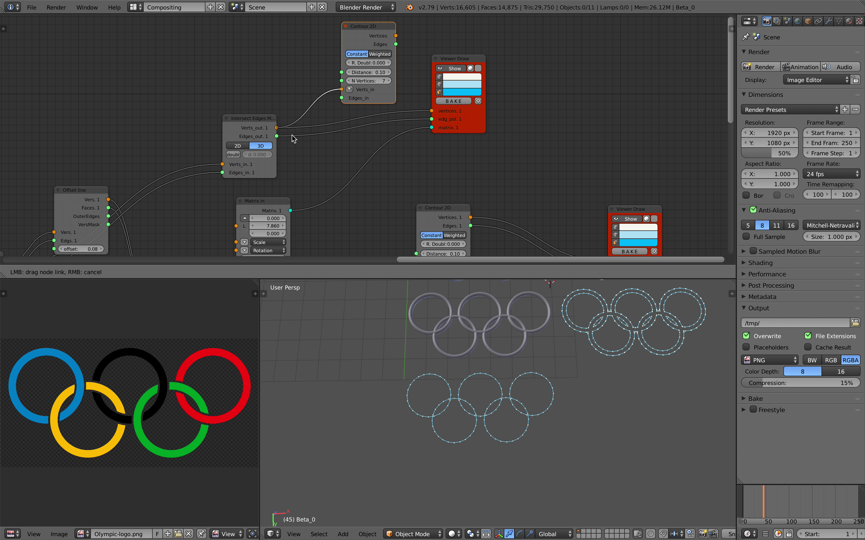
drag(276, 136, 347, 99)
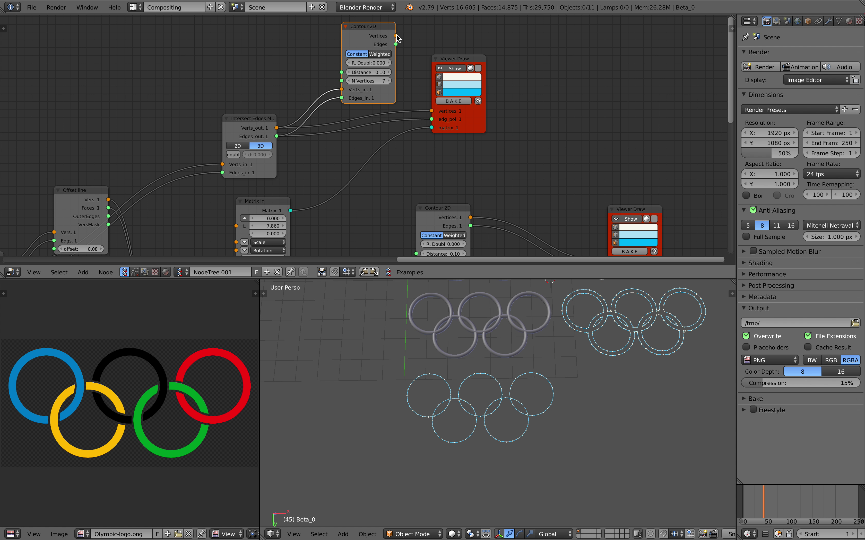
drag(396, 36, 433, 110)
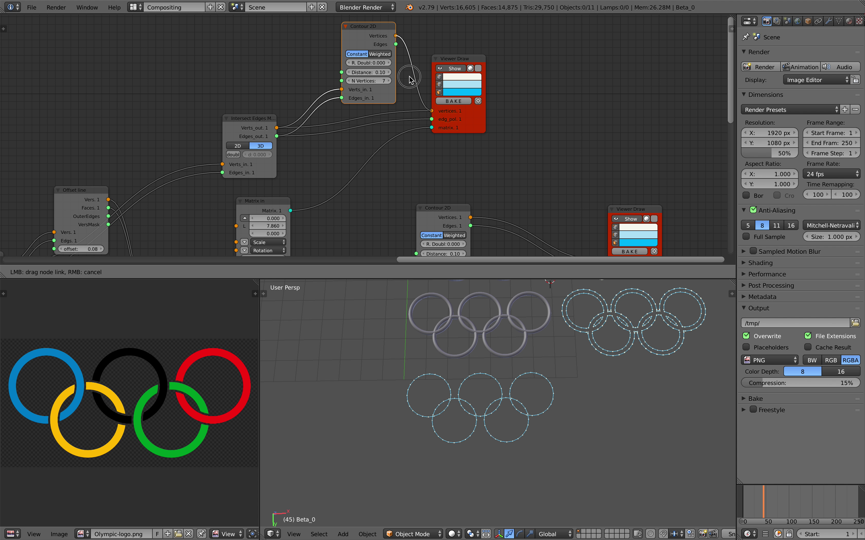
drag(410, 79, 431, 111)
drag(395, 44, 432, 122)
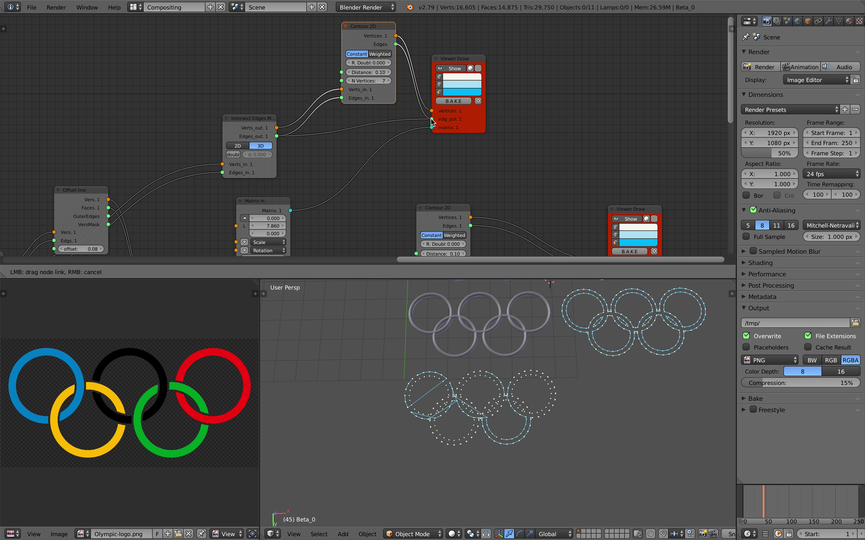
Examine the contour where the rings meet and try an R. Doubles value of 0.20 on the duplicated Contour 2D
scroll(445, 379, up, 3)
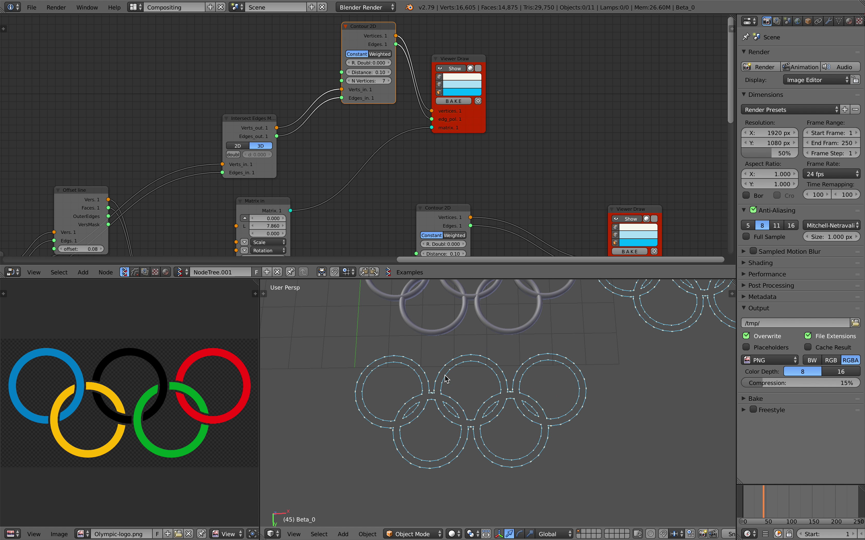
scroll(472, 387, up, 4)
scroll(482, 397, up, 3)
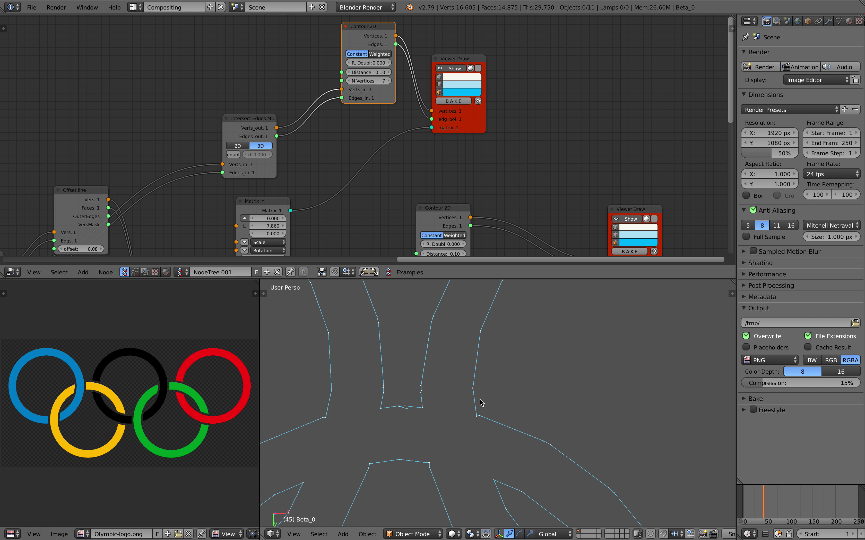
scroll(471, 404, up, 2)
scroll(445, 431, down, 7)
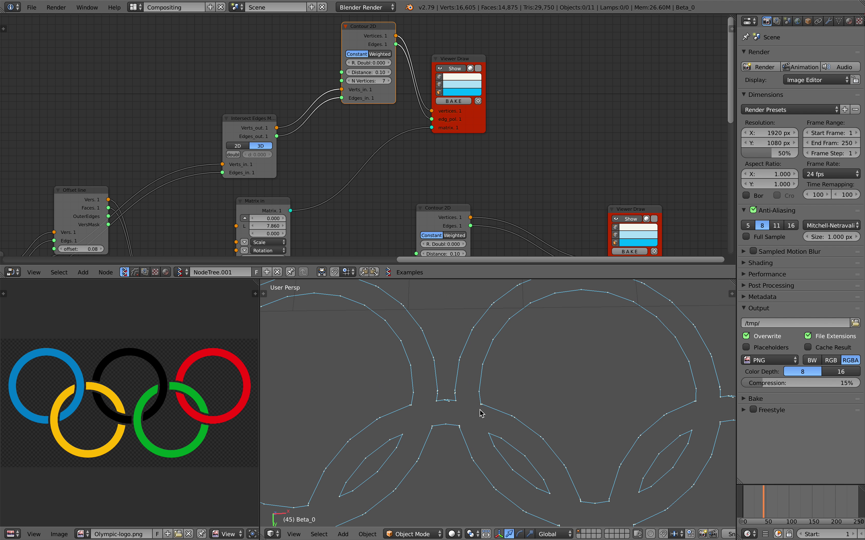
scroll(385, 116, up, 1)
click(370, 85)
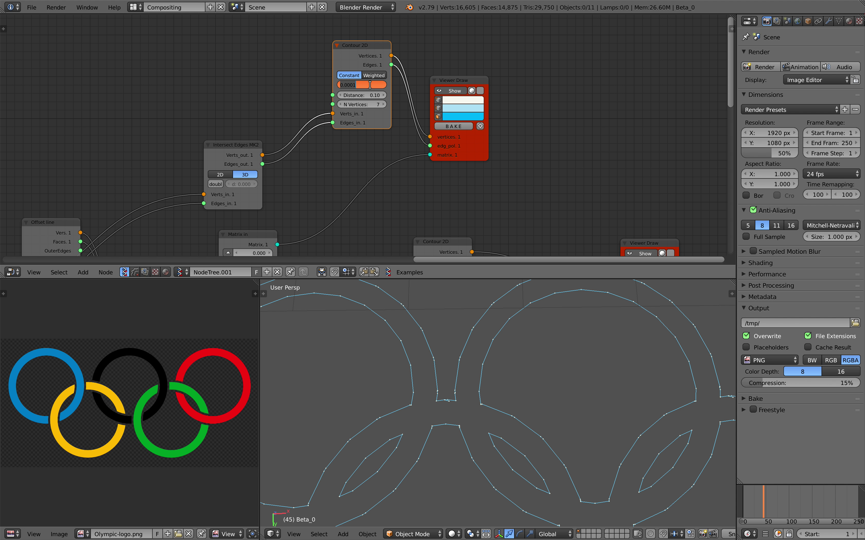
key(Return)
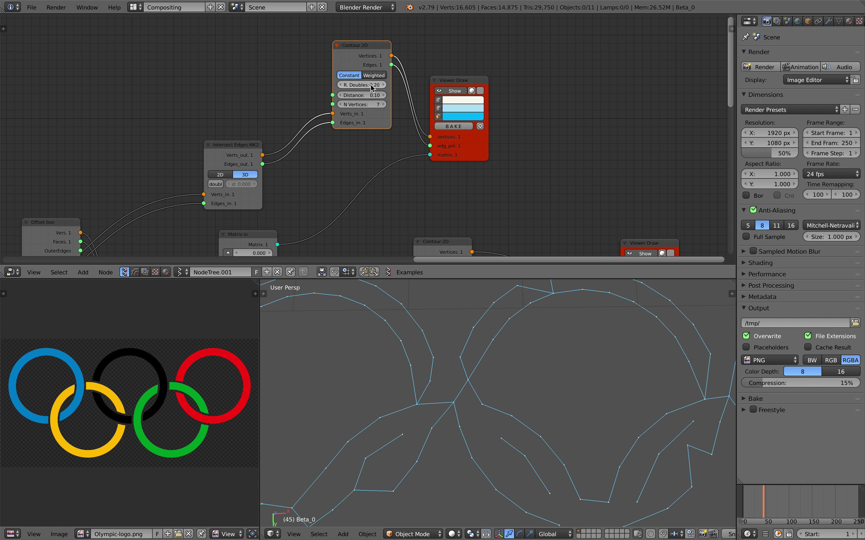
Set the duplicated Contour 2D's R. Doubles to 0.10
click(368, 83)
text(.1)
key(Return)
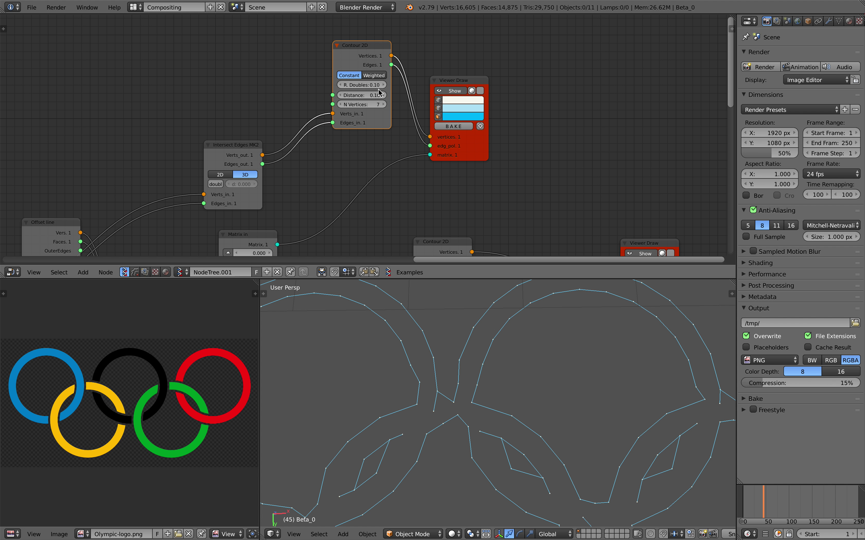
Set the duplicated Contour 2D's N Vertices to 12 and check the contour across the whole logo
click(383, 105)
drag(381, 107, 378, 108)
click(378, 107)
text(9)
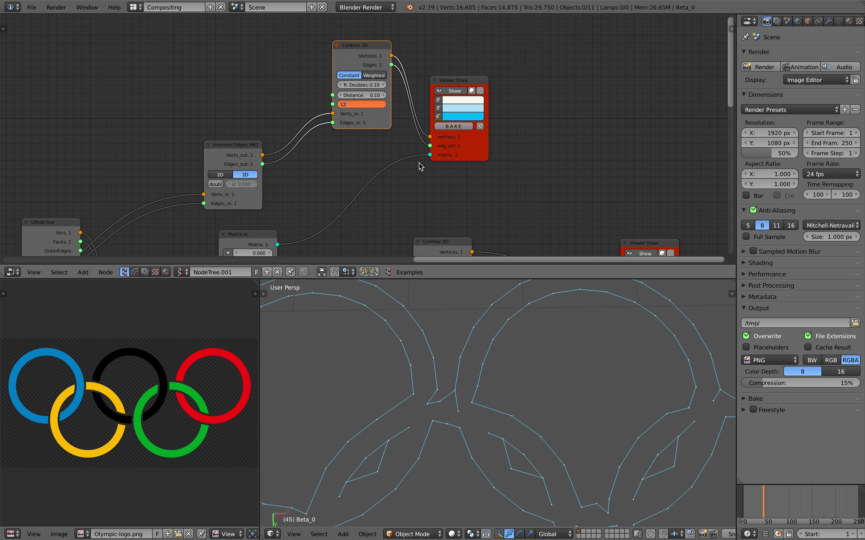
key(Return)
scroll(554, 389, down, 4)
shift+middle_drag(554, 388, 453, 417)
scroll(538, 380, down, 2)
scroll(496, 411, up, 3)
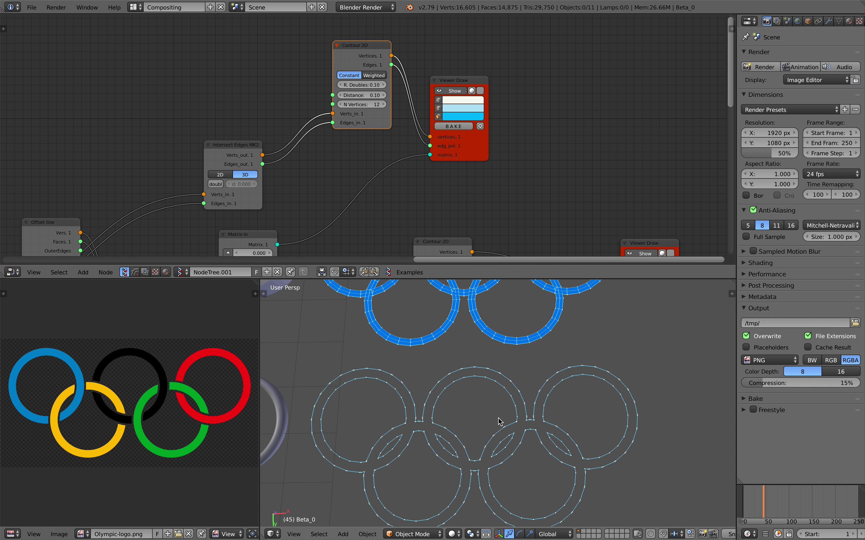
Move the original Contour 2D node slightly up and to the right, nearer its Viewer Draw
middle_drag(546, 130, 498, 20)
drag(391, 131, 421, 109)
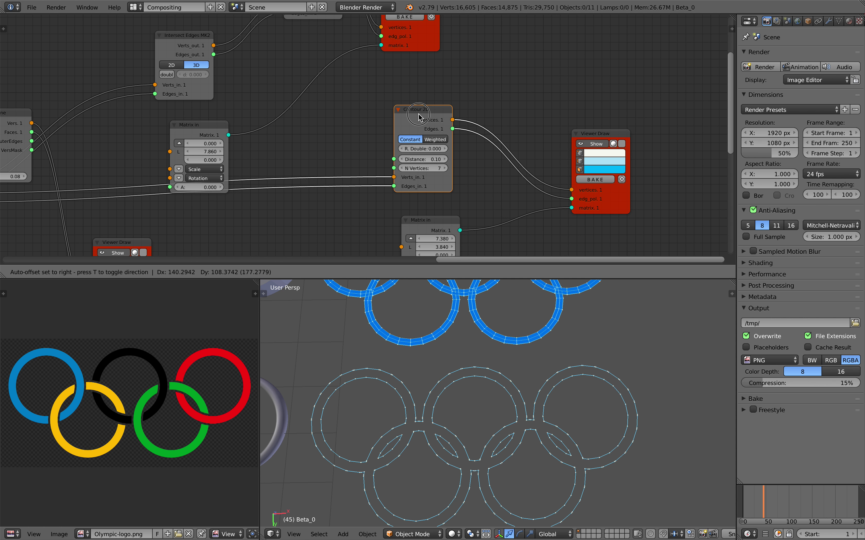
scroll(478, 407, down, 3)
scroll(513, 380, up, 4)
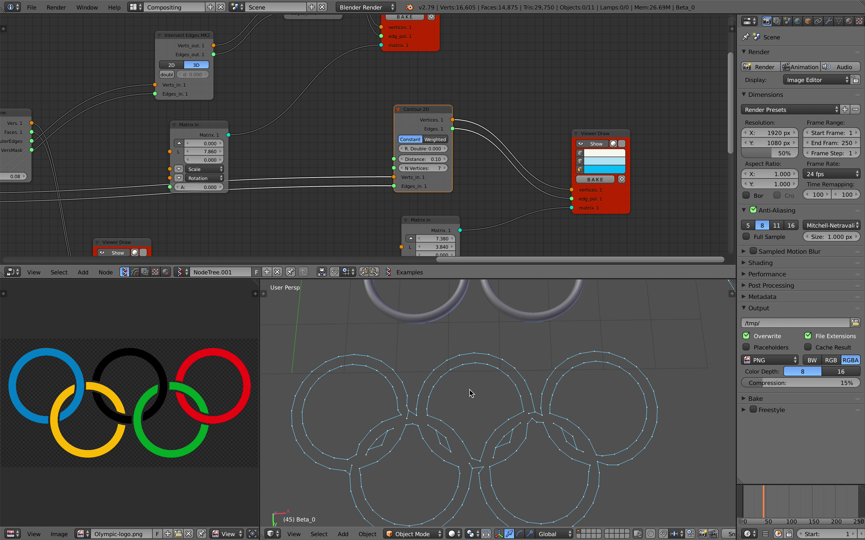
Replace the duplicated Contour 2D between Intersect Edges and its Viewer Draw with an Offset line node
middle_drag(346, 80, 376, 163)
drag(350, 55, 345, 58)
middle_drag(317, 74, 333, 79)
mouse_move(280, 147)
middle_down()
mouse_move(302, 116)
mouse_move(333, 120)
mouse_move(369, 142)
mouse_move(371, 163)
mouse_move(321, 195)
middle_up()
middle_drag(369, 144, 348, 182)
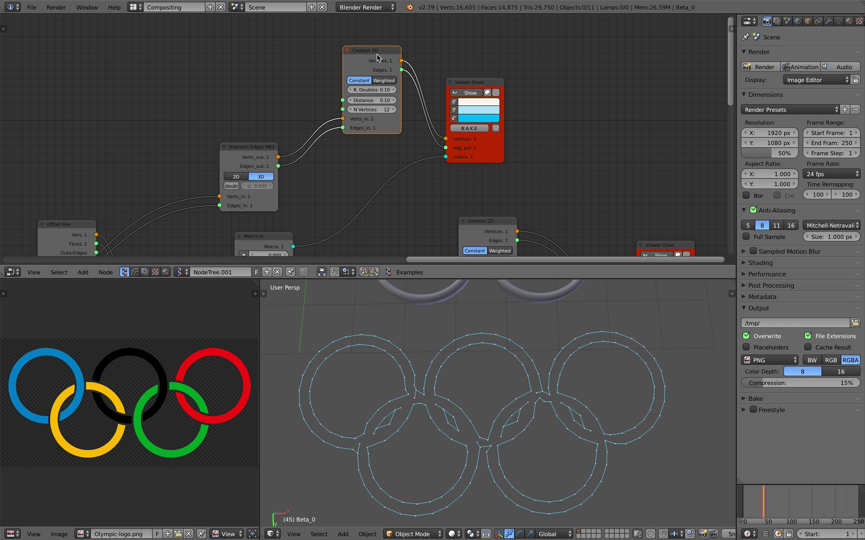
key(x)
key(shift+a)
click(344, 75)
text(off)
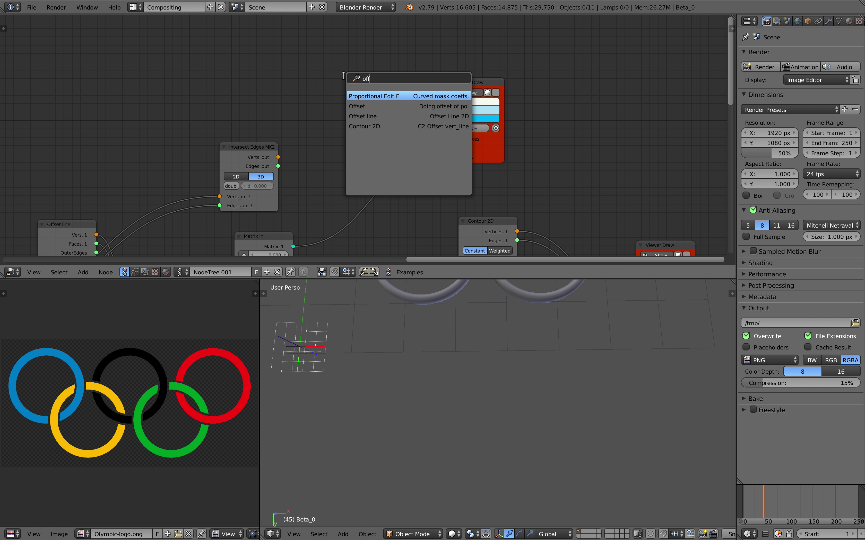
key(Down)
key(Down)
key(Return)
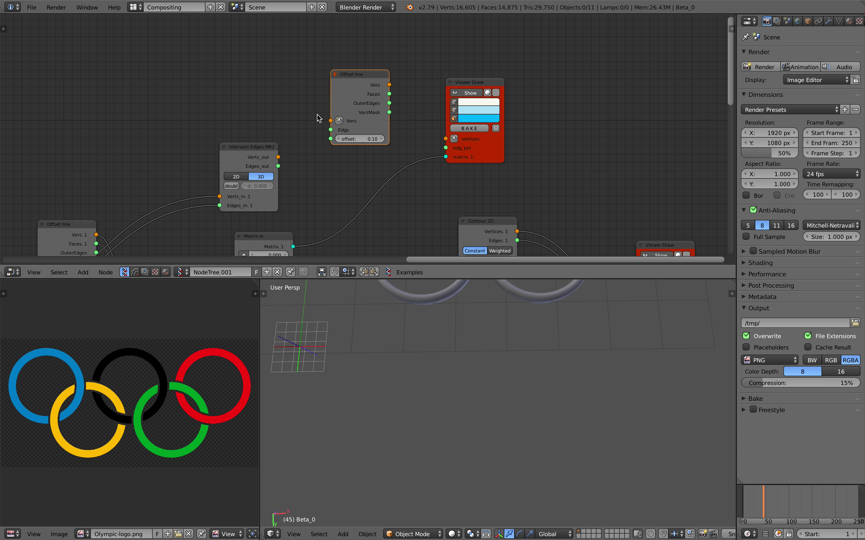
Route Intersect Edges' vertices and edges through the new Offset line into the Viewer Draw's vertices and edg_pol inputs, and switch Intersect Edges to 2D
mouse_move(277, 159)
mouse_down()
mouse_move(333, 114)
mouse_move(289, 171)
mouse_move(278, 167)
mouse_up()
mouse_move(390, 84)
mouse_down()
mouse_move(446, 140)
mouse_move(405, 116)
mouse_move(389, 93)
mouse_up()
scroll(387, 386, down, 1)
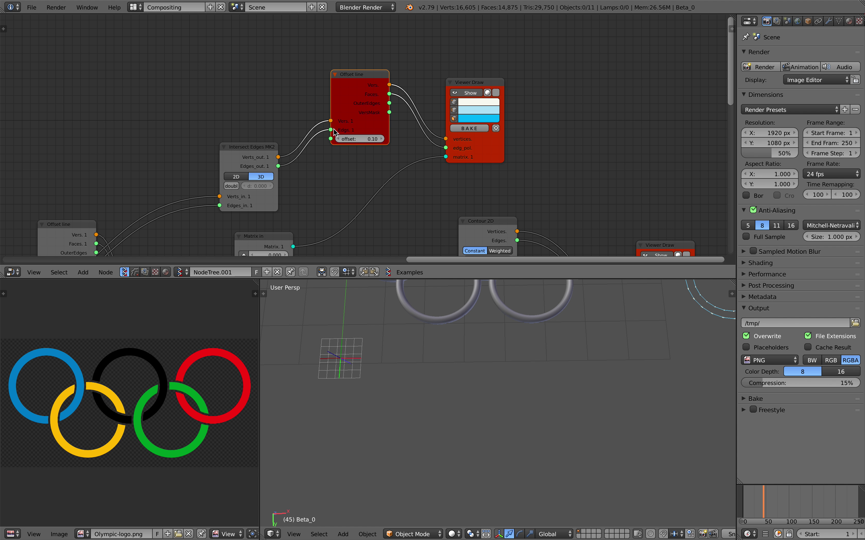
click(236, 178)
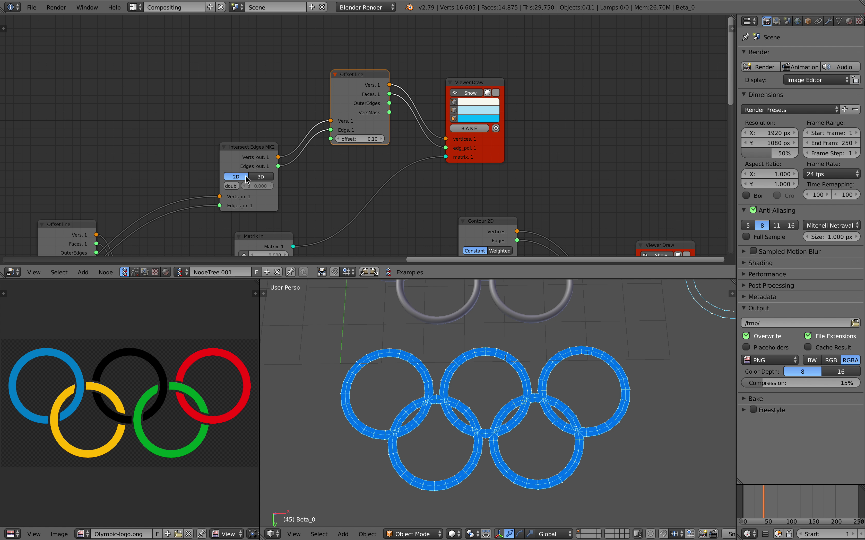
Set the new Offset line's offset to 0.09 and save the file
drag(367, 144, 366, 139)
scroll(507, 395, up, 5)
key(ctrl+s)
click(526, 395)
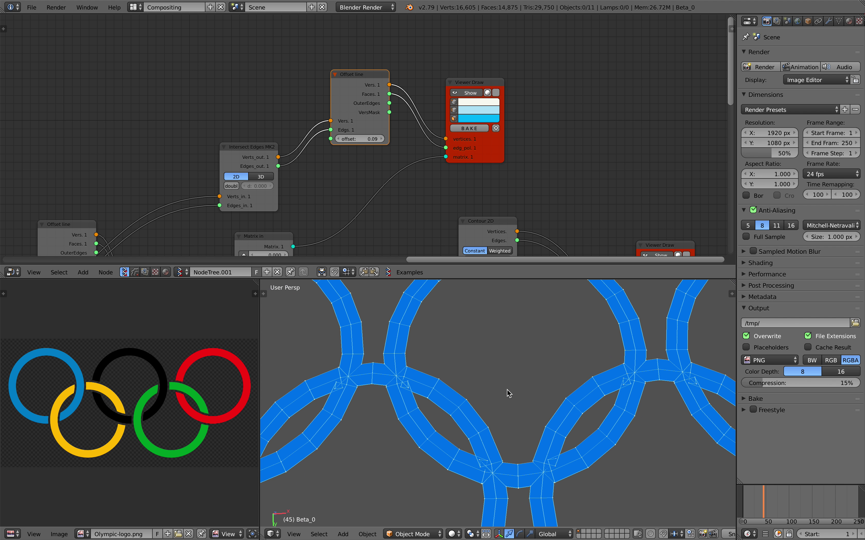
Turn on doubles removal for Intersect Edges in 2D mode, and set the new Offset line's offset to 0.08
drag(358, 139, 365, 139)
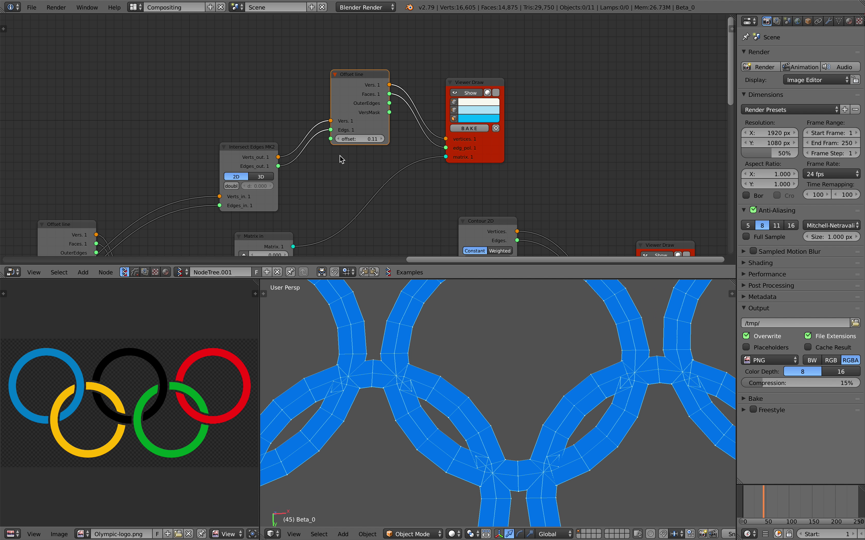
click(235, 187)
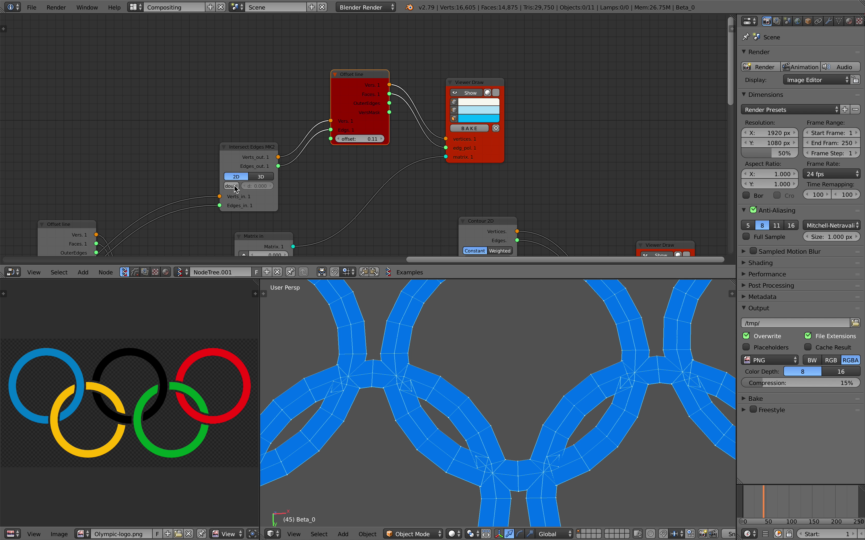
click(257, 178)
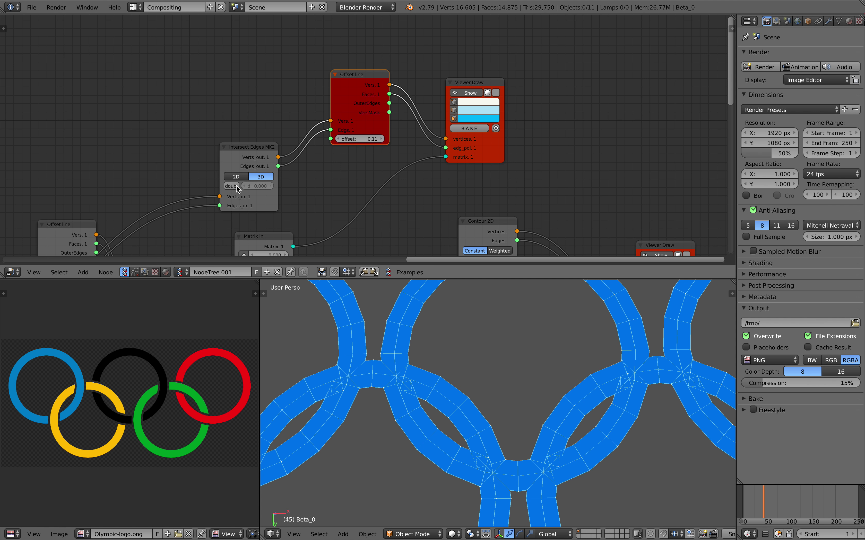
click(237, 177)
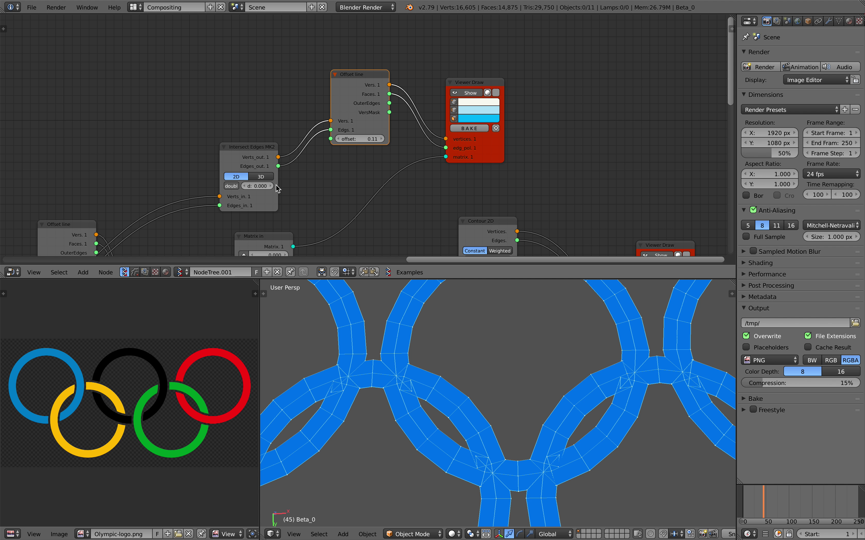
drag(278, 188, 287, 187)
drag(368, 140, 357, 140)
scroll(571, 362, down, 4)
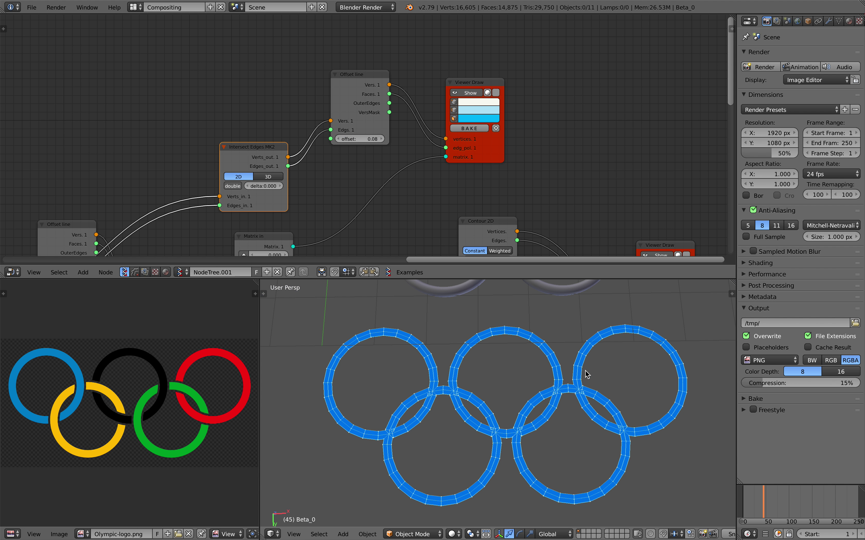
Examine the mesh where the intersected rings cross, and compare this version with the other logo versions
shift+middle_drag(621, 386, 487, 381)
shift+middle_drag(561, 336, 455, 477)
shift+middle_drag(559, 398, 490, 438)
scroll(491, 430, up, 1)
shift+middle_drag(502, 359, 496, 396)
scroll(496, 396, down, 3)
shift+middle_drag(361, 497, 472, 386)
scroll(469, 397, up, 4)
scroll(470, 401, down, 3)
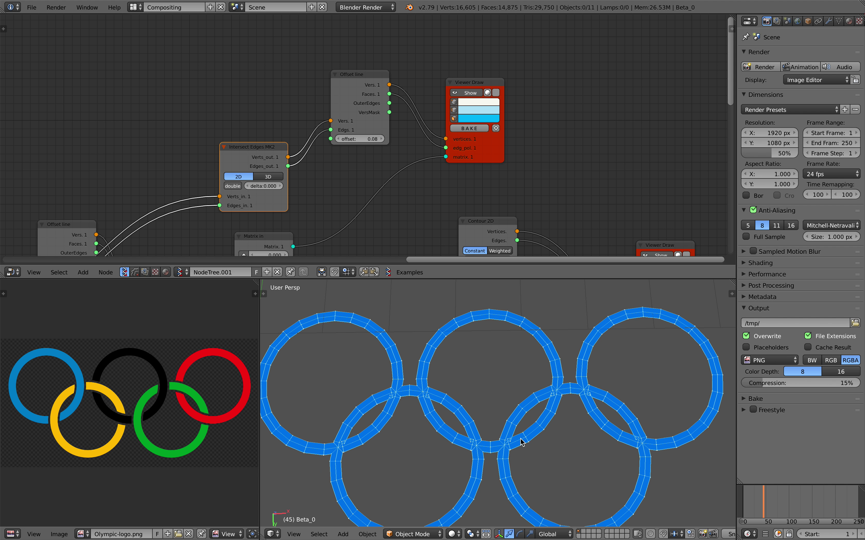
scroll(499, 404, up, 6)
scroll(569, 391, up, 2)
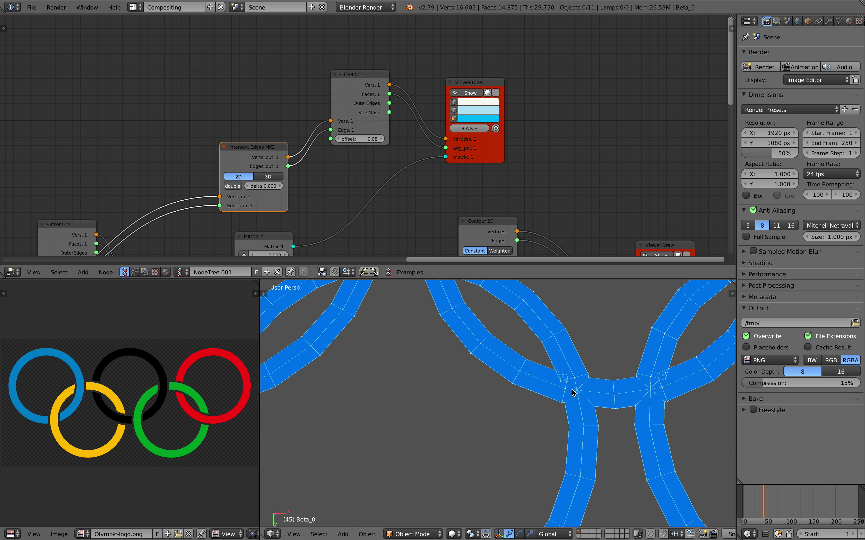
scroll(581, 395, down, 3)
middle_drag(580, 394, 534, 418)
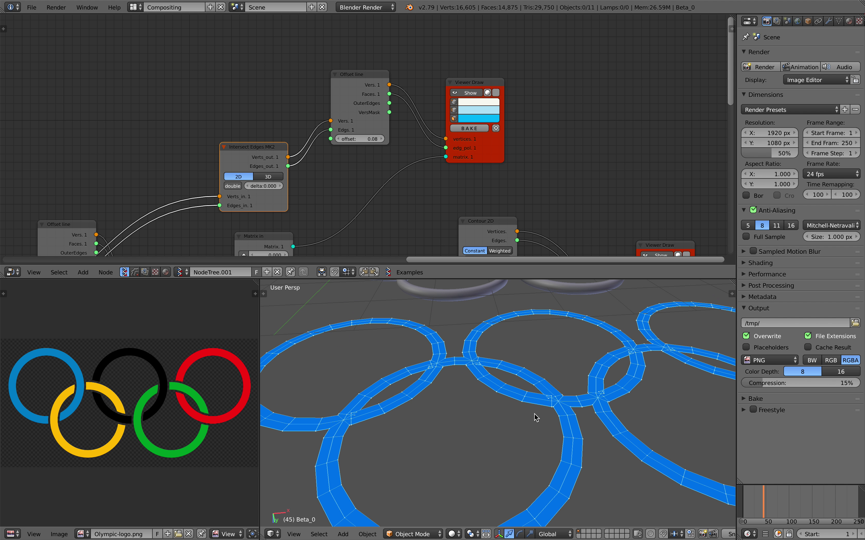
scroll(491, 373, down, 5)
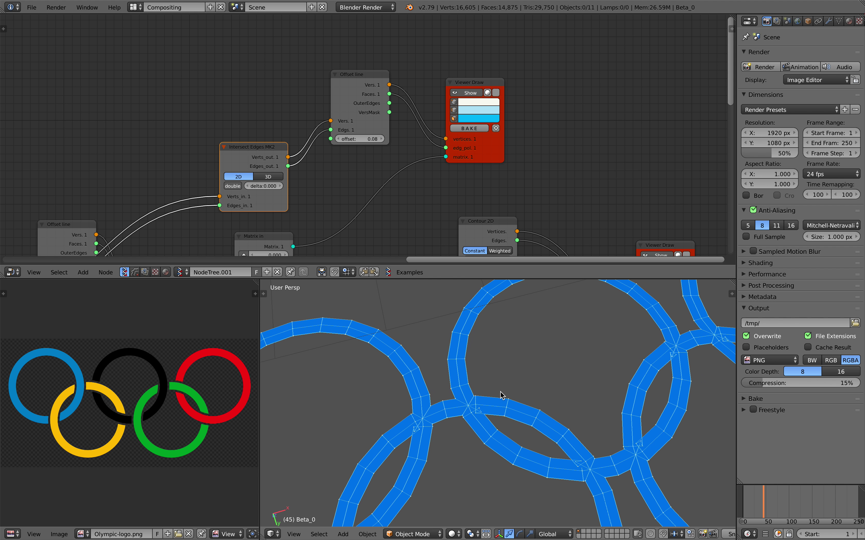
scroll(535, 387, down, 5)
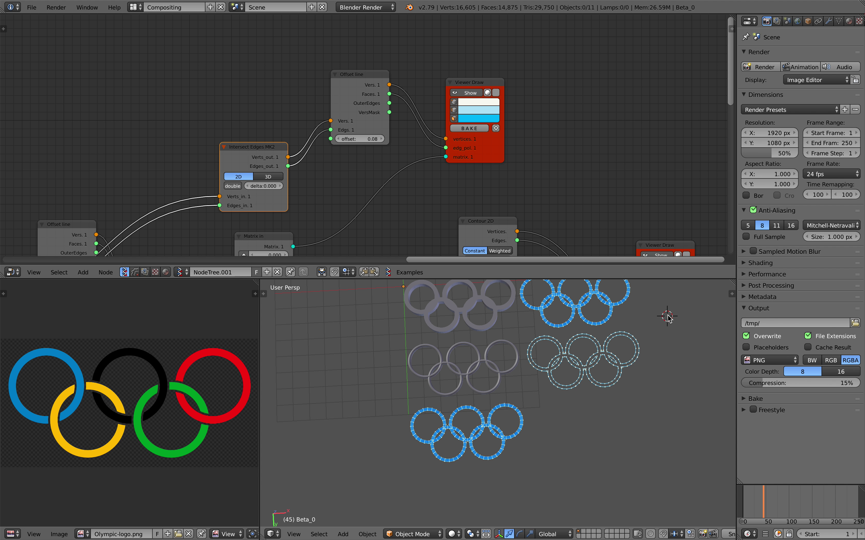
shift+middle_drag(632, 331, 592, 361)
click(597, 360)
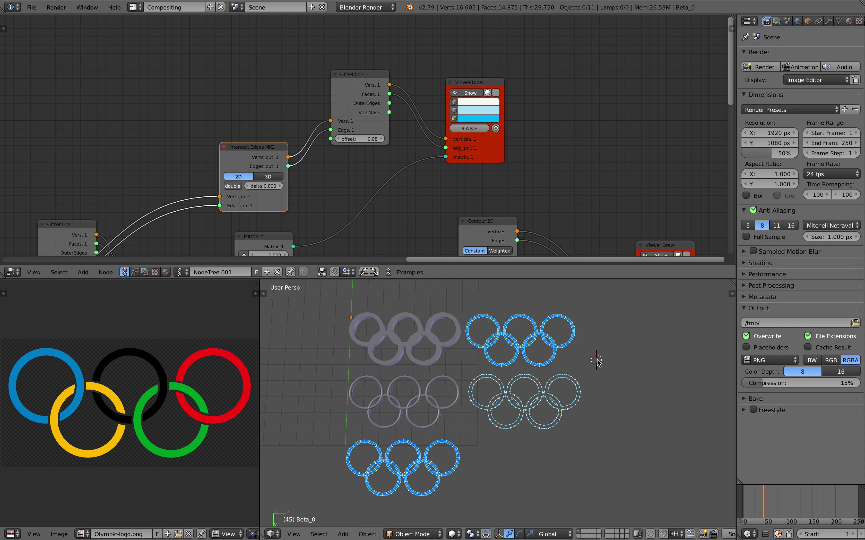
scroll(302, 211, down, 1)
Set the Bricks grid's Unit width to 10 and experiment with its other size values
middle_drag(300, 213, 324, 163)
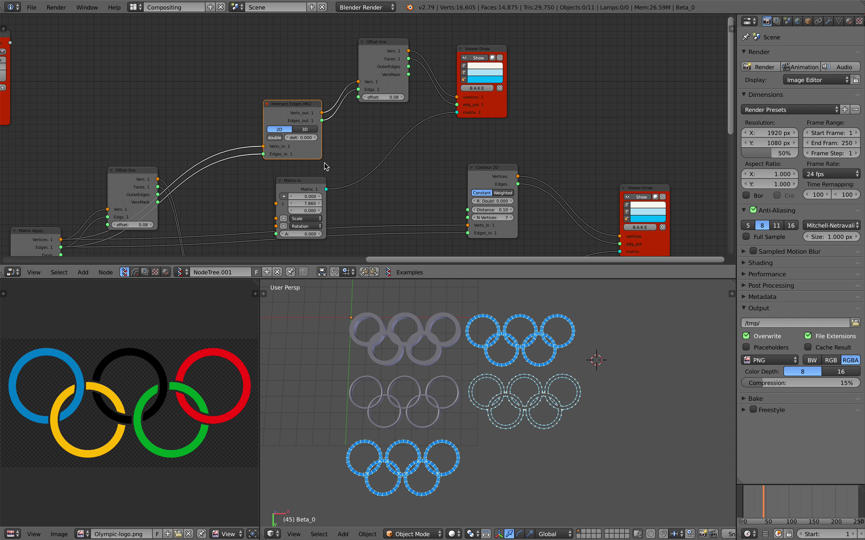
middle_drag(265, 139, 367, 139)
scroll(275, 169, down, 2)
middle_drag(275, 169, 417, 166)
scroll(418, 166, down, 3)
middle_drag(348, 171, 216, 90)
scroll(270, 123, down, 5)
middle_drag(271, 123, 456, 119)
scroll(271, 127, up, 2)
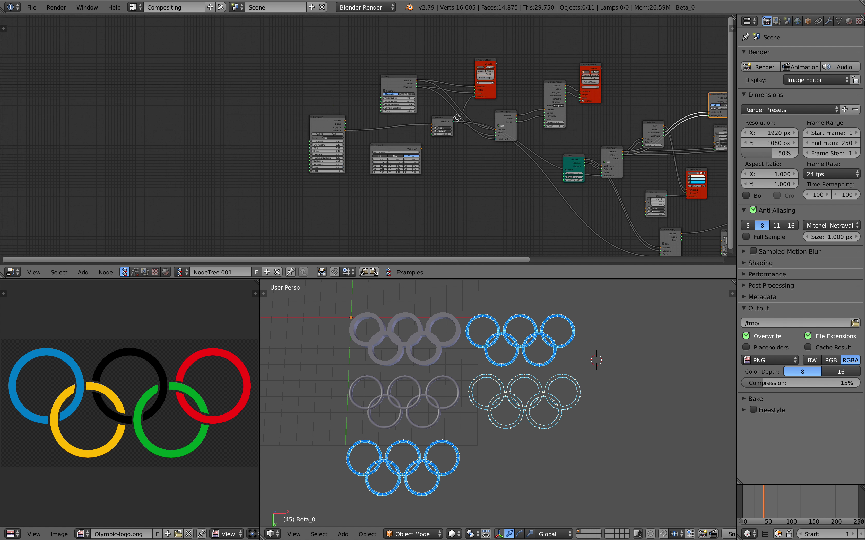
scroll(366, 137, up, 8)
middle_drag(366, 137, 411, 150)
scroll(412, 150, up, 1)
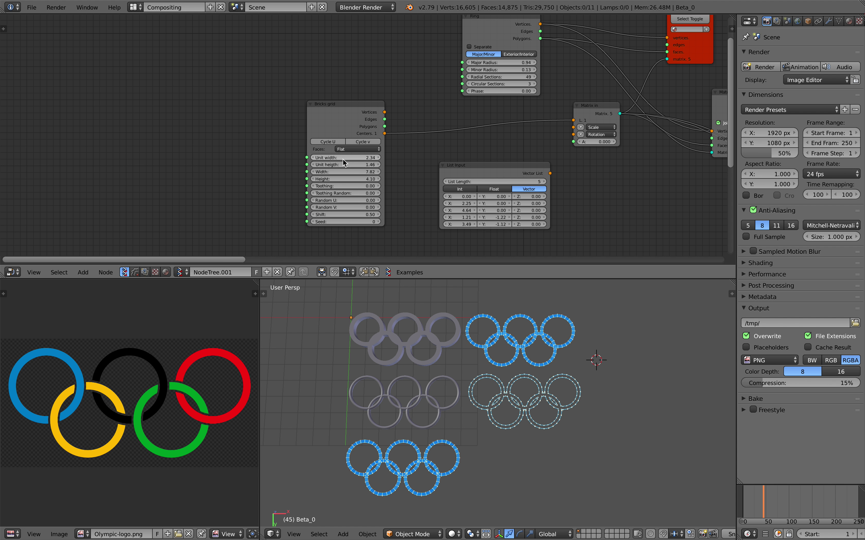
click(353, 157)
text(10)
key(Return)
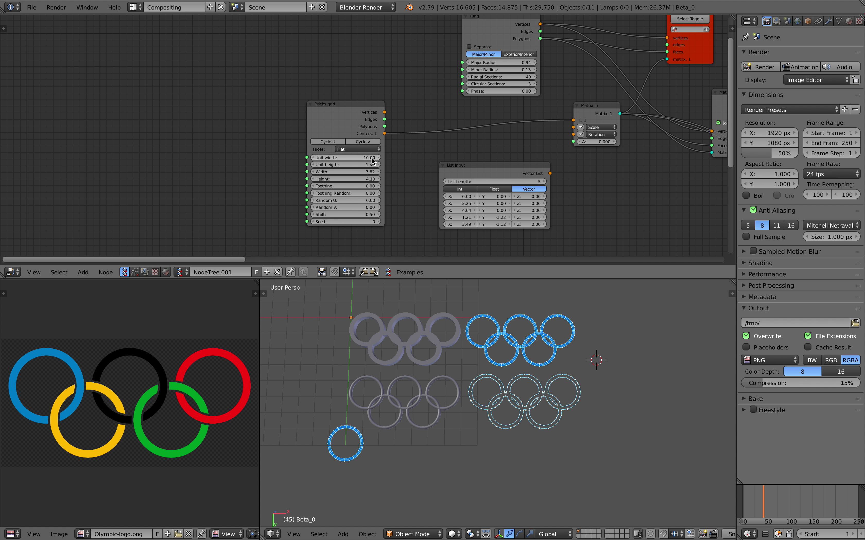
mouse_move(372, 161)
mouse_down()
mouse_move(366, 173)
mouse_move(390, 177)
mouse_move(369, 179)
mouse_up()
drag(366, 172, 365, 172)
Delete the Viewer Draw, Offset line and Intersect Edges nodes of the intersected-edge version
middle_drag(701, 81, 421, 157)
middle_drag(597, 92, 342, 120)
scroll(413, 117, up, 1)
scroll(413, 117, down, 3)
middle_drag(518, 123, 286, 101)
middle_drag(475, 103, 341, 114)
scroll(340, 114, up, 2)
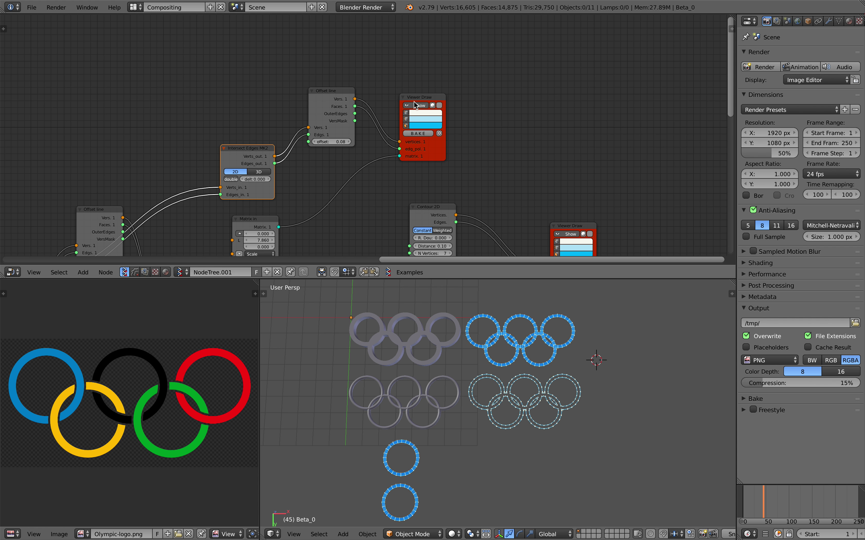
click(416, 101)
key(x)
click(344, 93)
key(x)
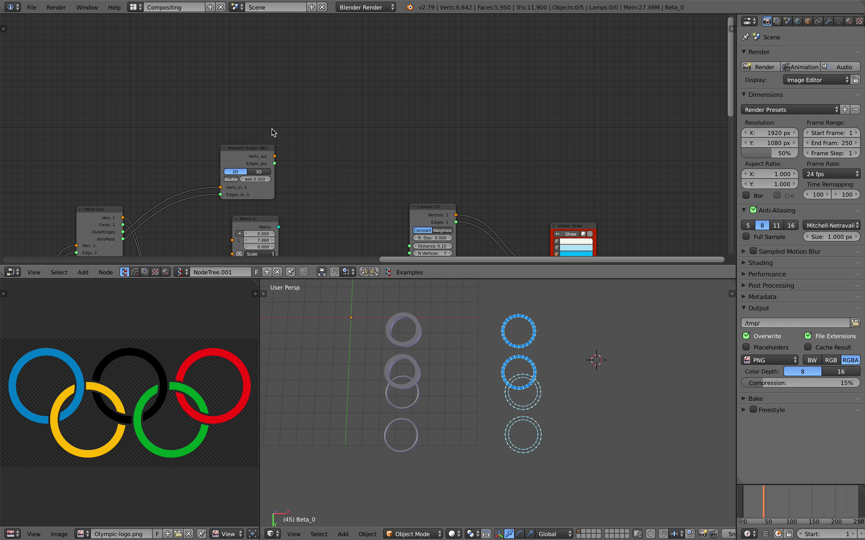
click(259, 152)
key(x)
Adjust the Bricks grid to a Unit width of 6.94, a Unit heigth of 0.98 and a Height of 8.18
middle_drag(252, 160, 389, 83)
middle_drag(234, 133, 440, 94)
middle_drag(175, 166, 493, 120)
middle_drag(128, 123, 352, 140)
scroll(354, 144, up, 1)
mouse_move(314, 121)
mouse_down()
mouse_move(332, 121)
mouse_move(298, 121)
mouse_up()
drag(314, 117, 327, 142)
drag(327, 139, 362, 139)
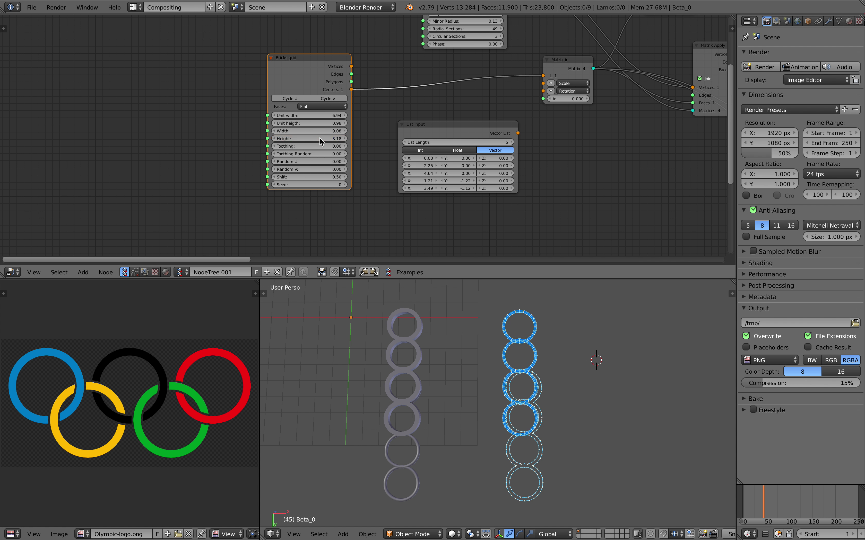
middle_drag(476, 418, 525, 381)
Reopen the recent file olympic_logo_002.blend and bring its whole node layout into view
click(31, 8)
mouse_move(72, 40)
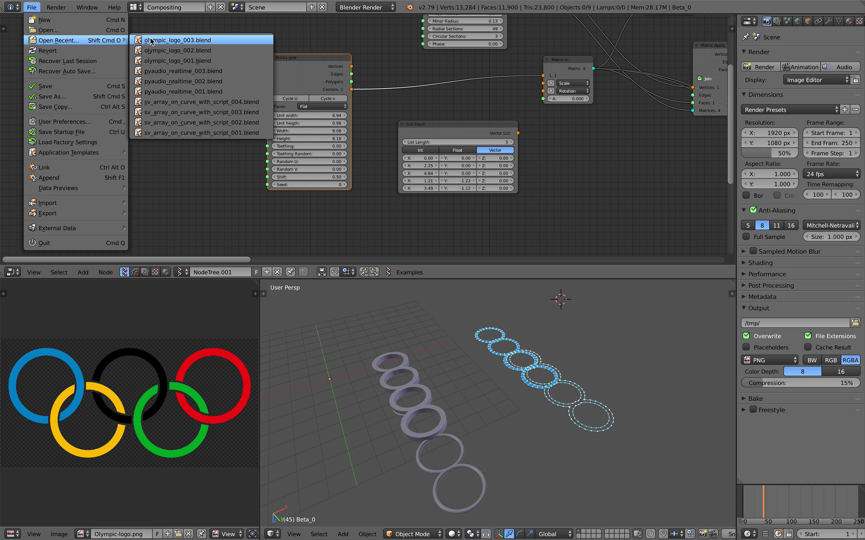
click(173, 53)
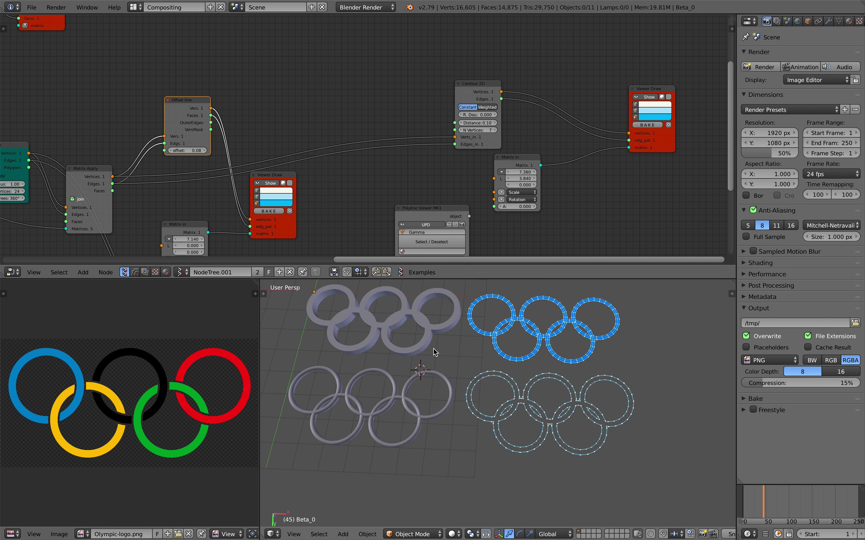
middle_drag(330, 106, 396, 111)
scroll(476, 124, down, 4)
scroll(432, 120, down, 4)
middle_drag(432, 119, 449, 140)
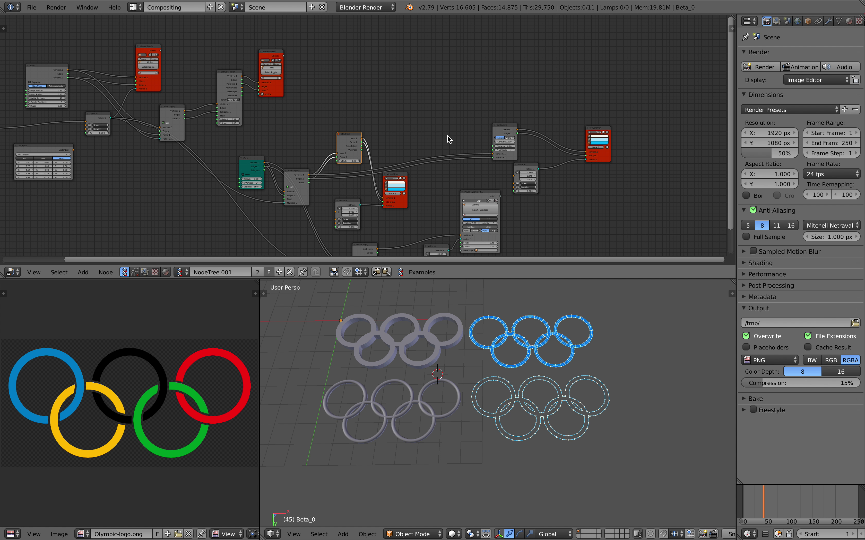